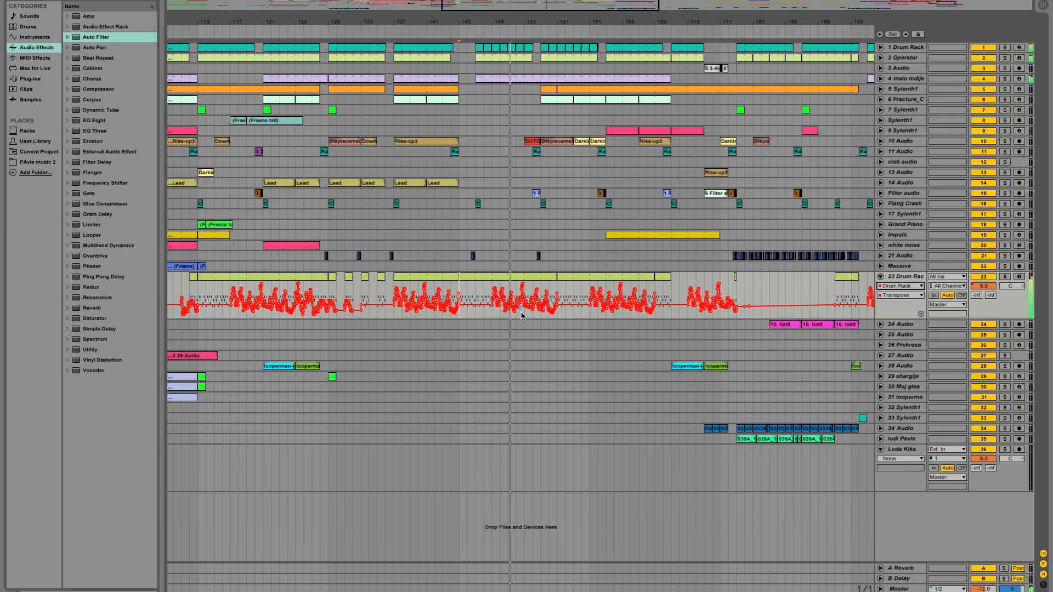
Listen to the 23 Drum Rack track alone, inspect its Transpose automation, and leave the track unsoloed and collapsed.
left_click(1003, 276)
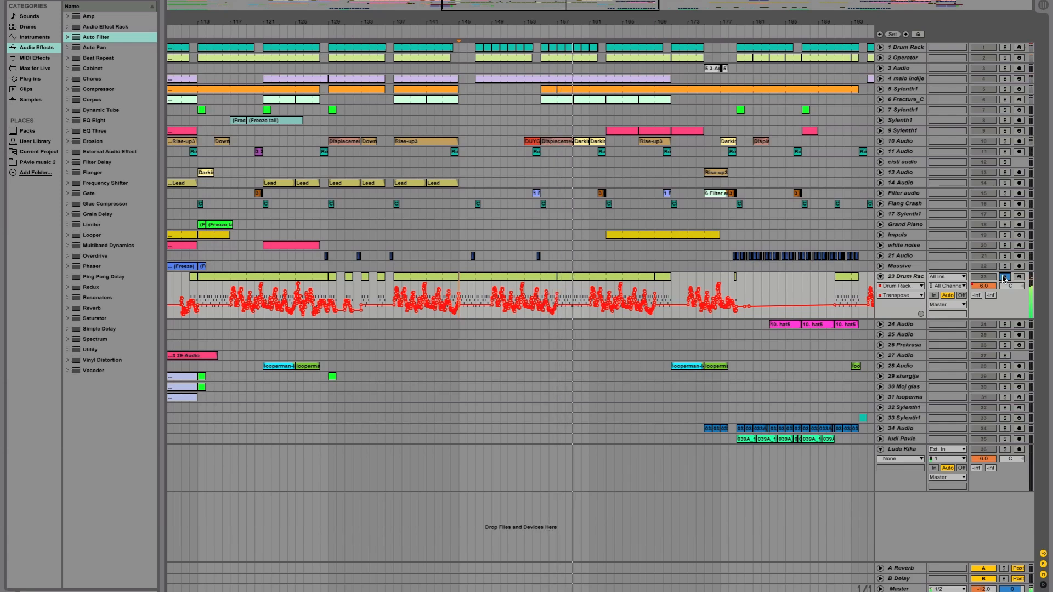
left_click(1004, 277)
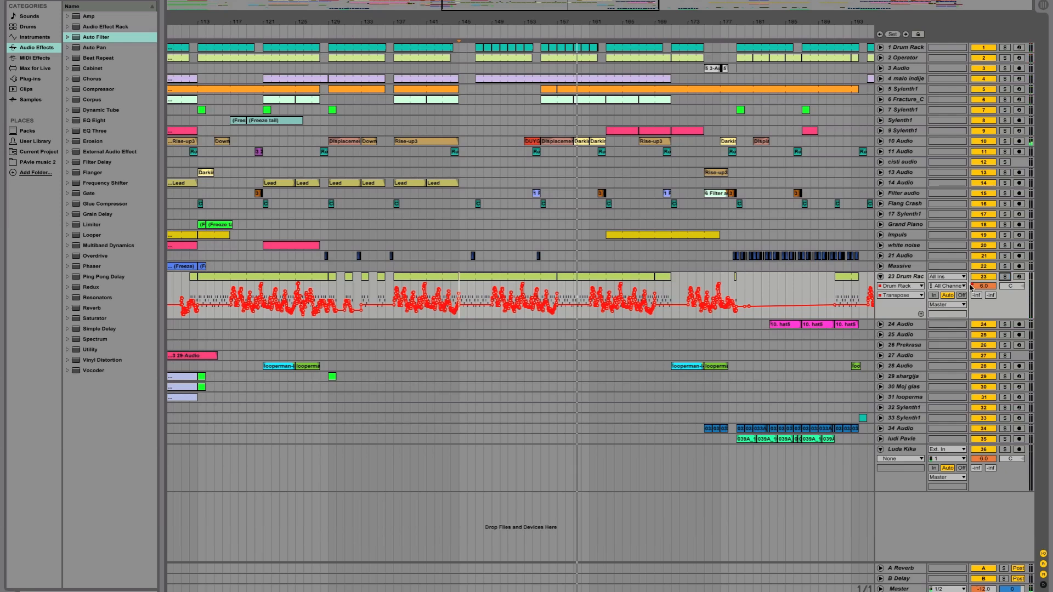
left_click(880, 277)
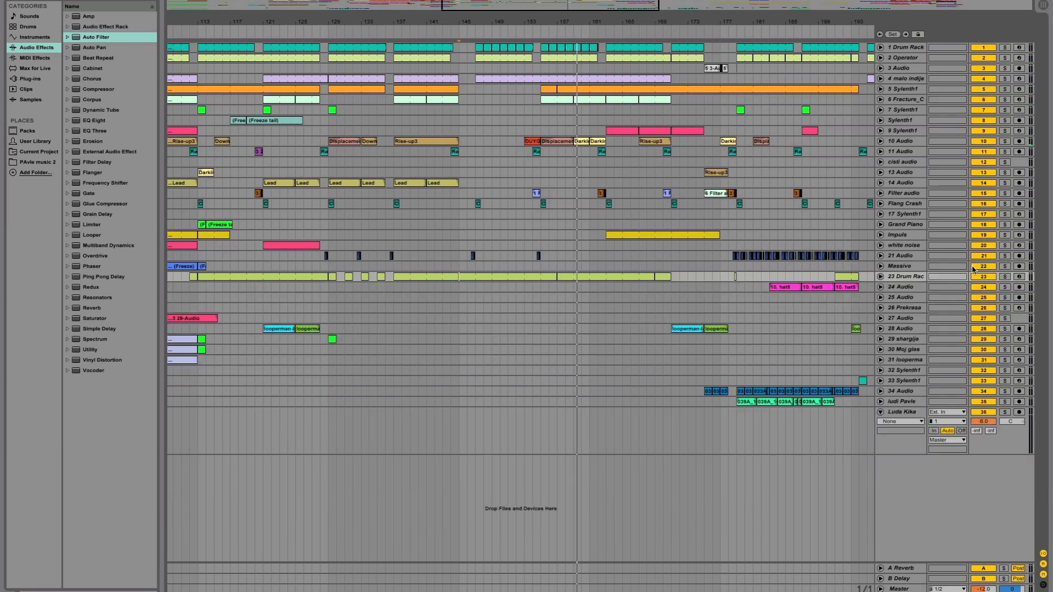
left_click(880, 276)
left_click(1003, 277)
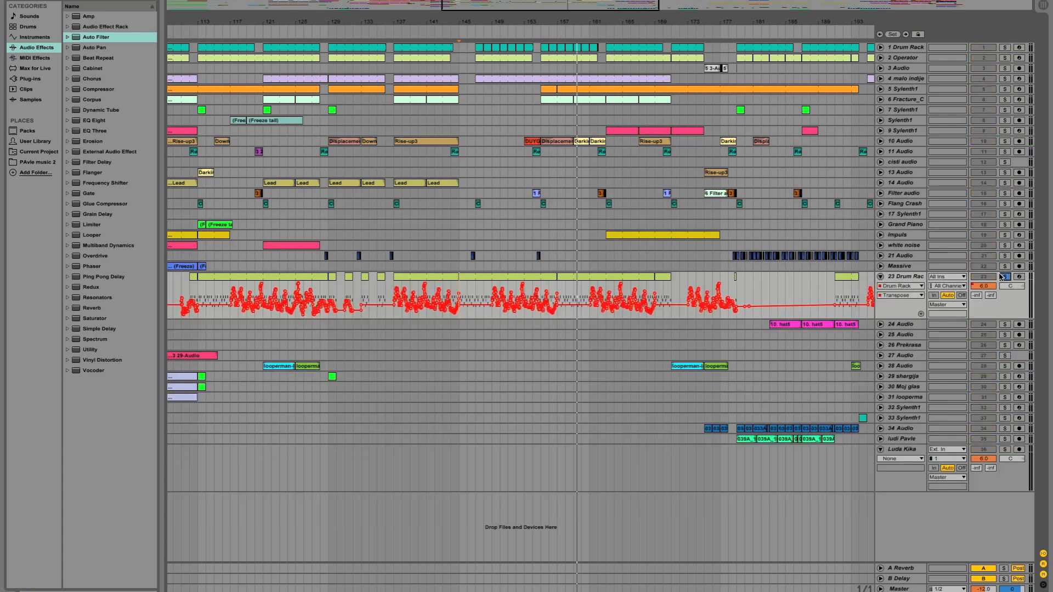
left_click(1004, 277)
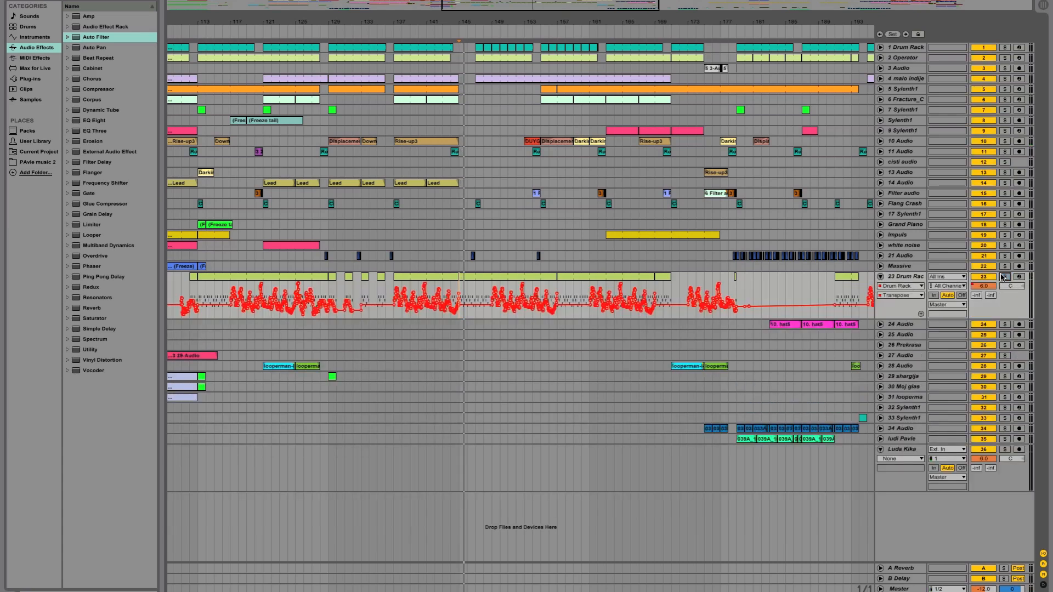
left_click(880, 276)
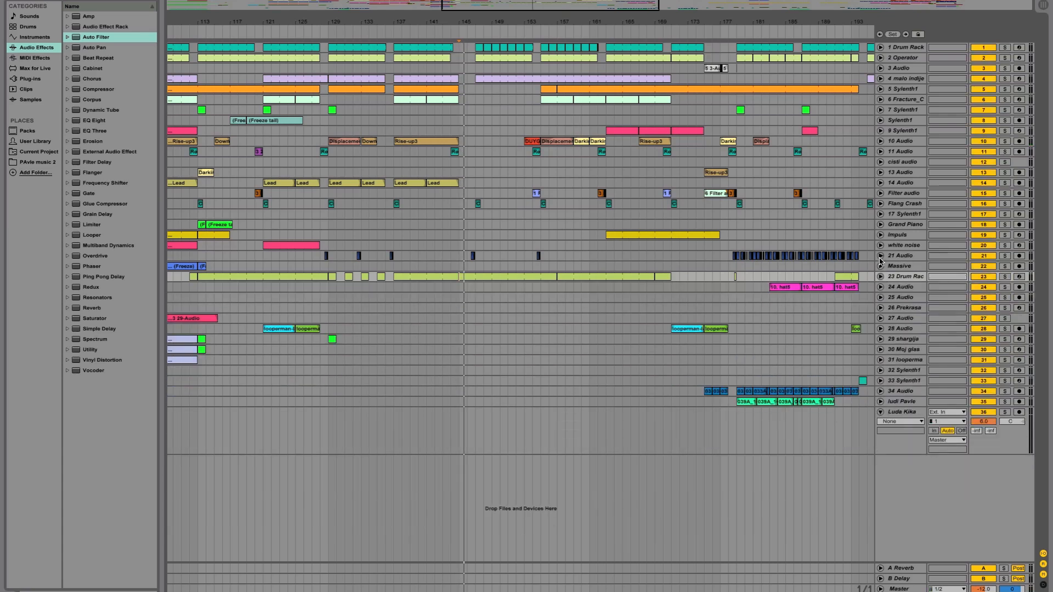
Expand the 21 Audio track, play the arrangement from about bar 177, and listen to its chopped clips briefly in solo.
left_click(880, 255)
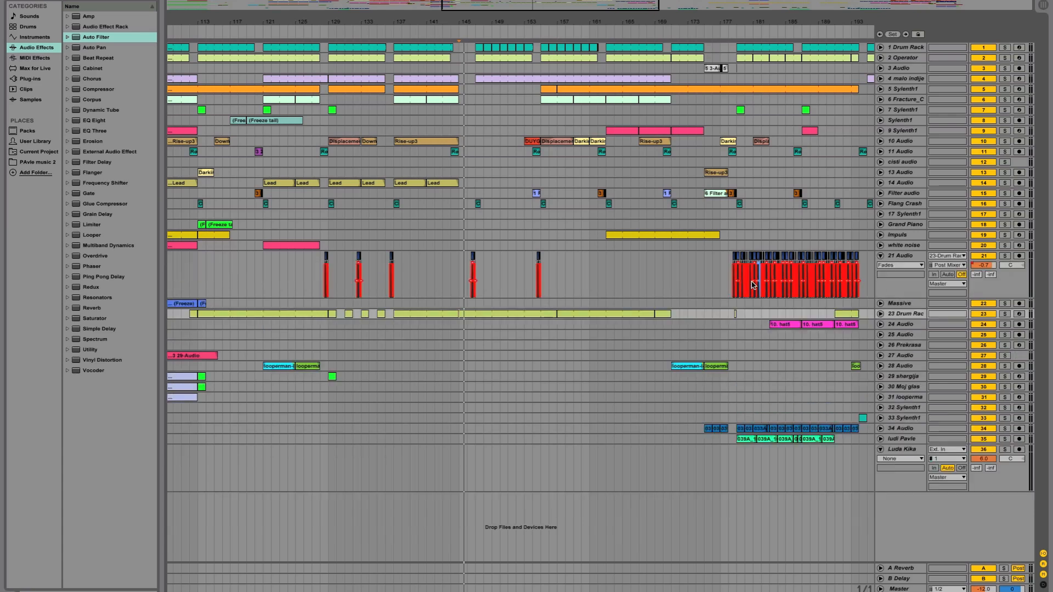
left_click(727, 289)
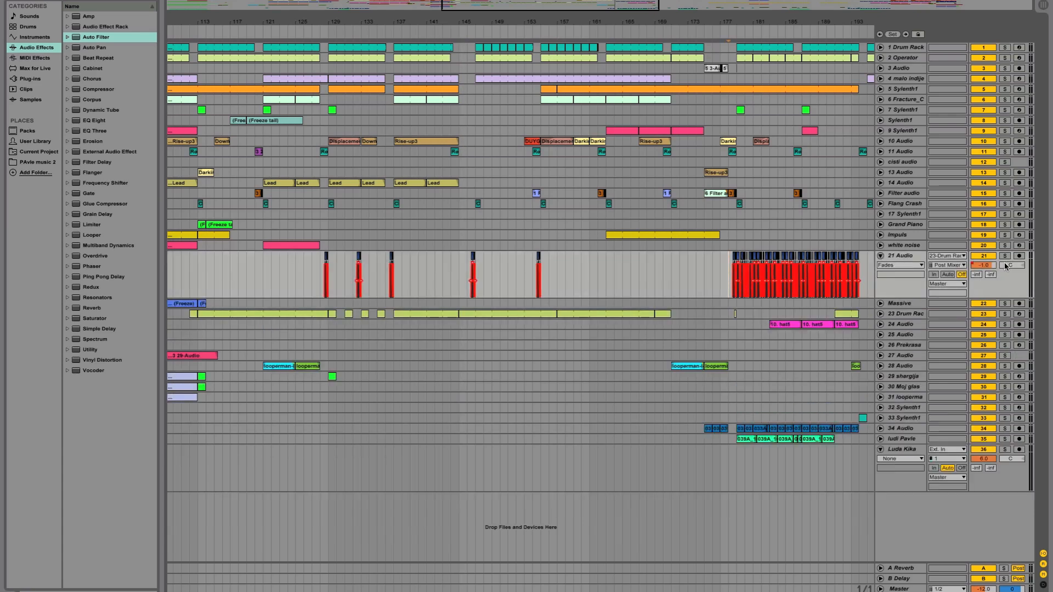
key("space")
key("plus")
key("plus")
key("XF86AudioRaiseVolume")
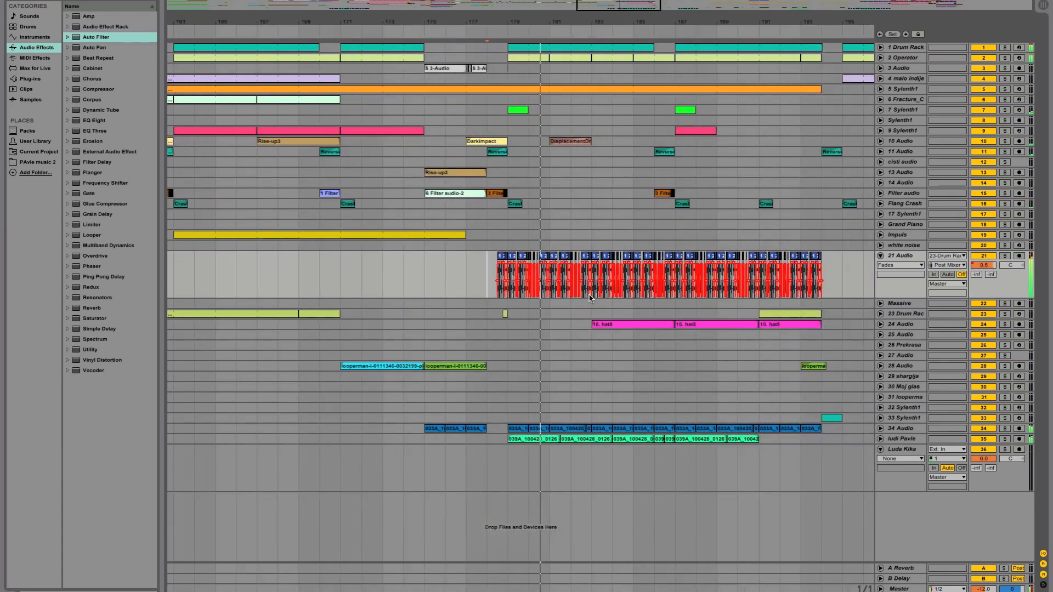
left_click(1006, 256)
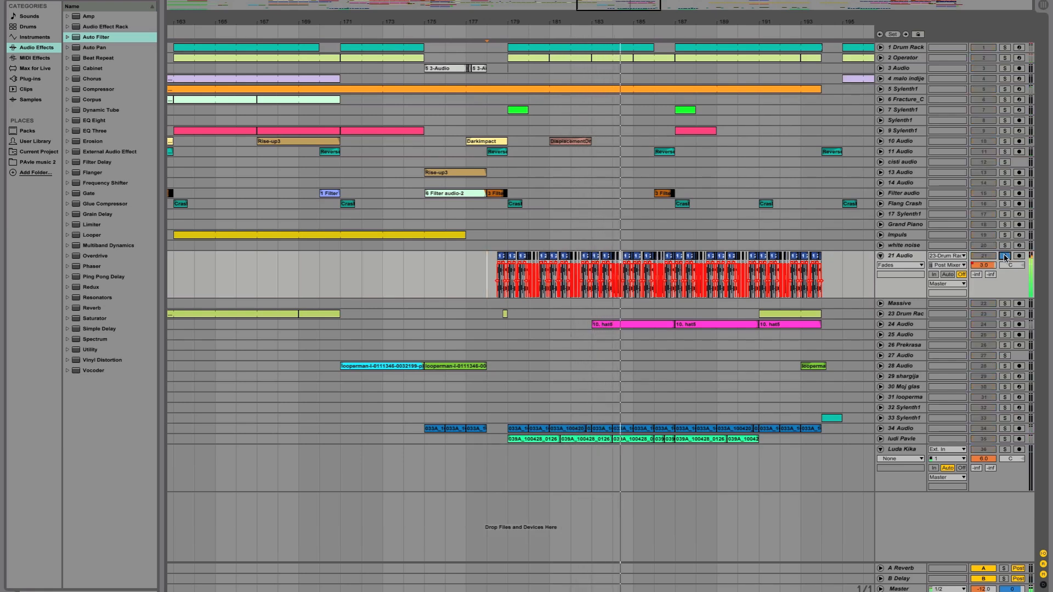
left_click(1005, 256)
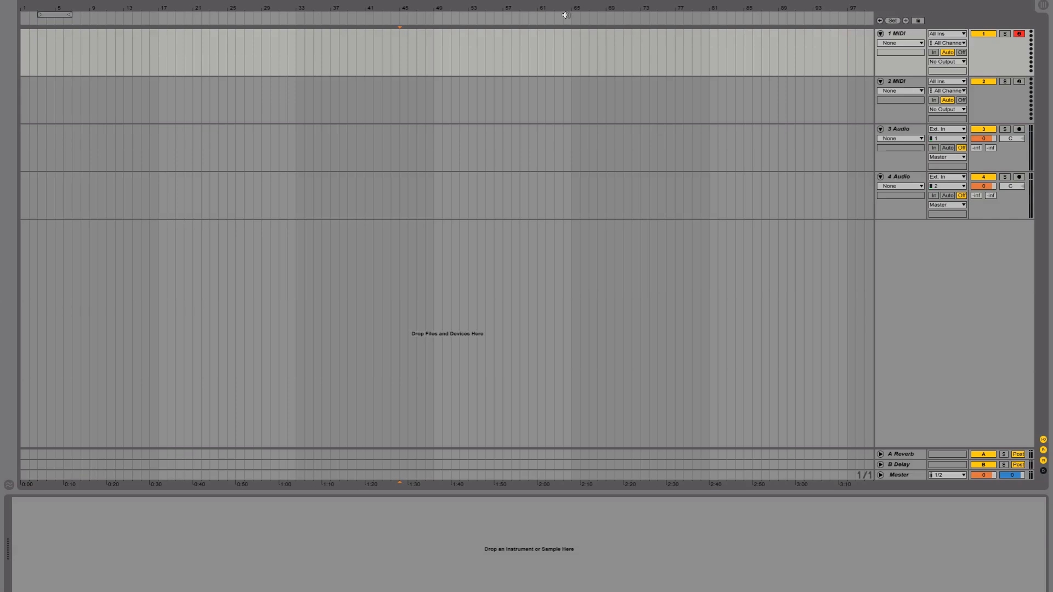
Show the browser and load an empty Drum Rack from the Drums category onto the first MIDI track.
left_click(9, 1)
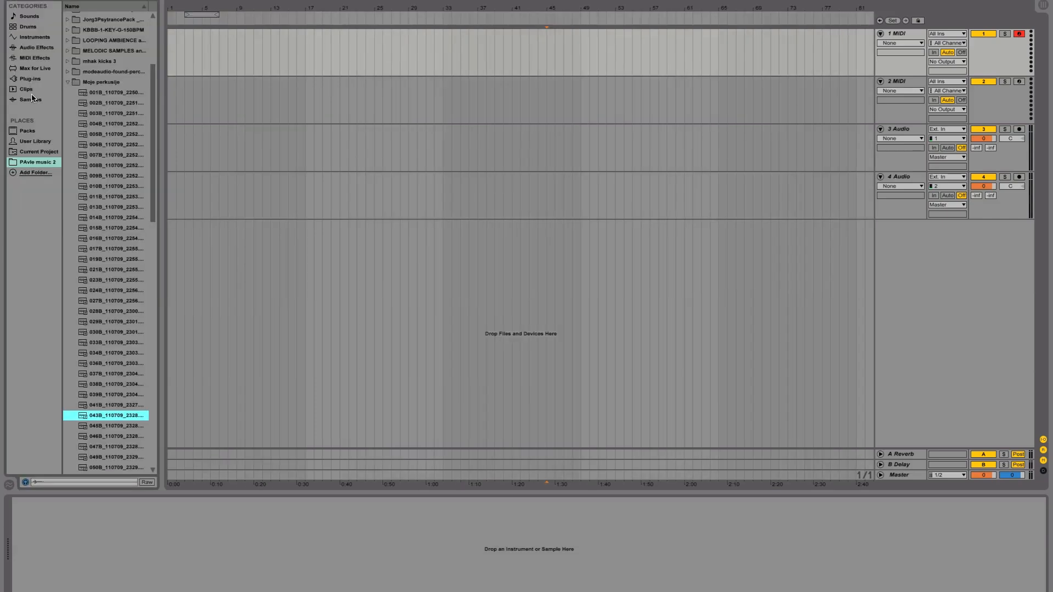
left_click(37, 38)
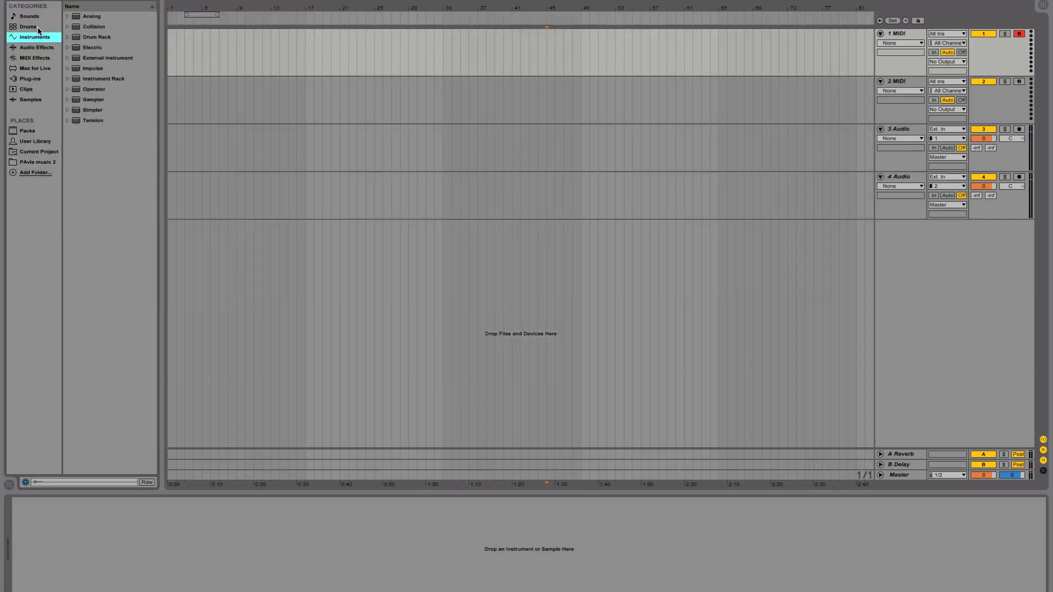
left_click(35, 27)
double_click(100, 27)
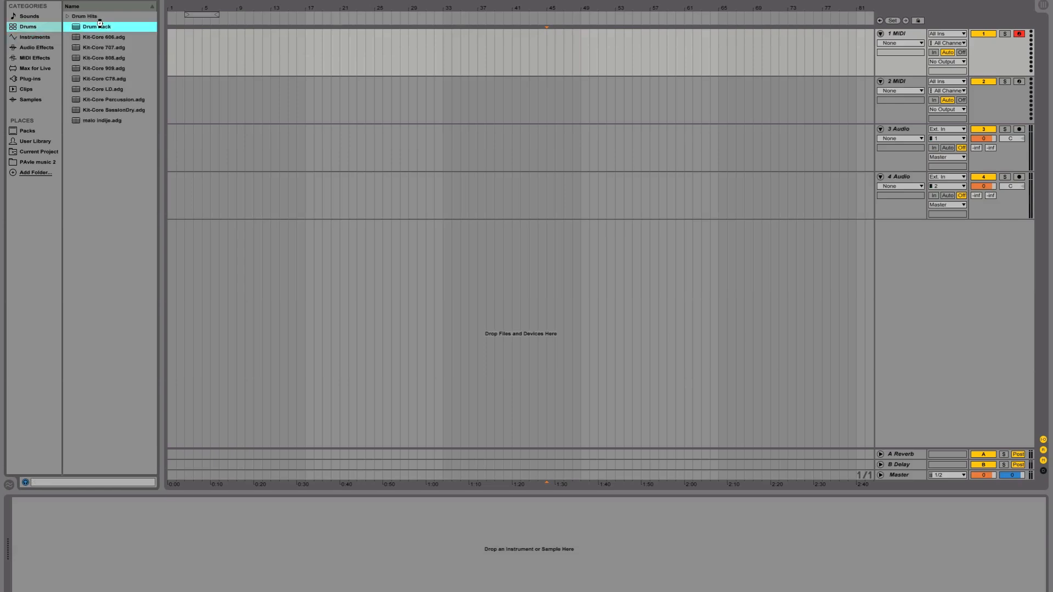
Audition the percussion samples in the Moje perkusije folder to choose sounds for the Drum Rack.
left_click(27, 162)
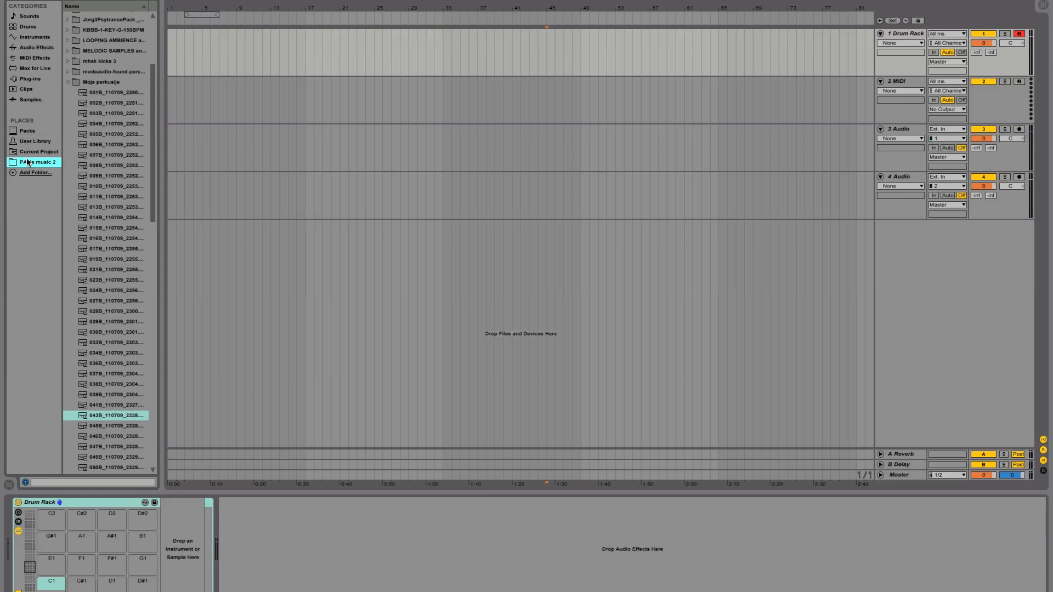
left_click(122, 93)
left_click(100, 125)
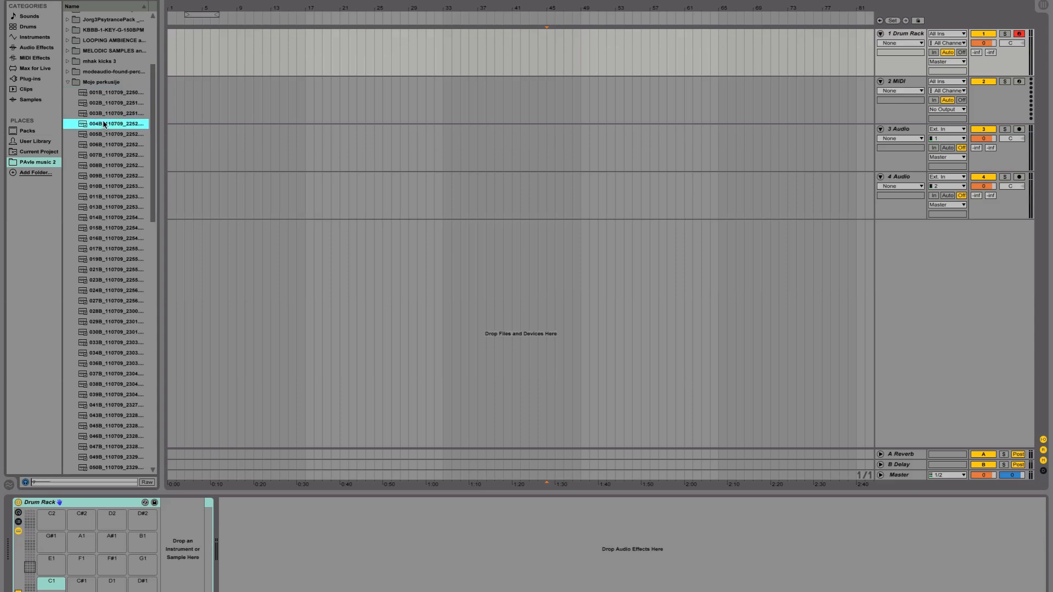
left_click(106, 115)
left_click(104, 155)
left_click(106, 175)
left_click(113, 207)
left_click(109, 239)
left_click(109, 270)
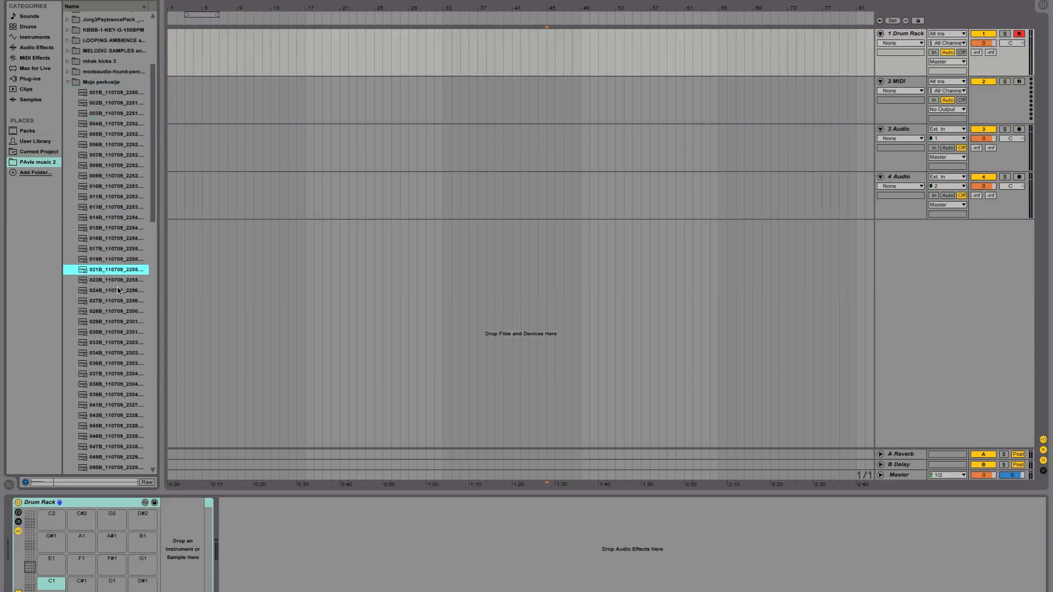
left_click(118, 291)
left_click(118, 395)
left_click(114, 357)
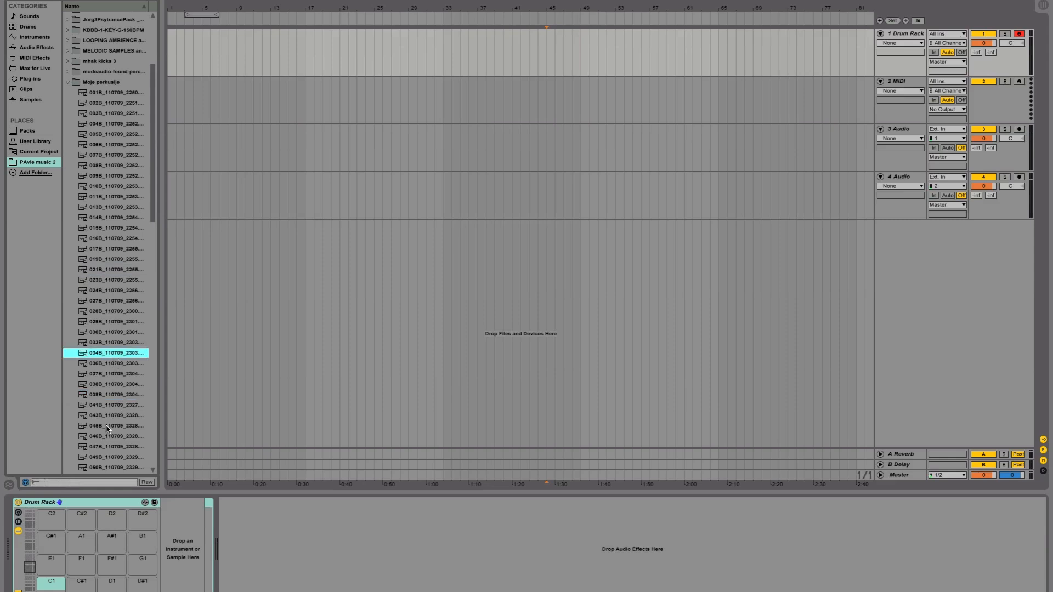
left_click(108, 437)
left_click(107, 456)
left_click(109, 467)
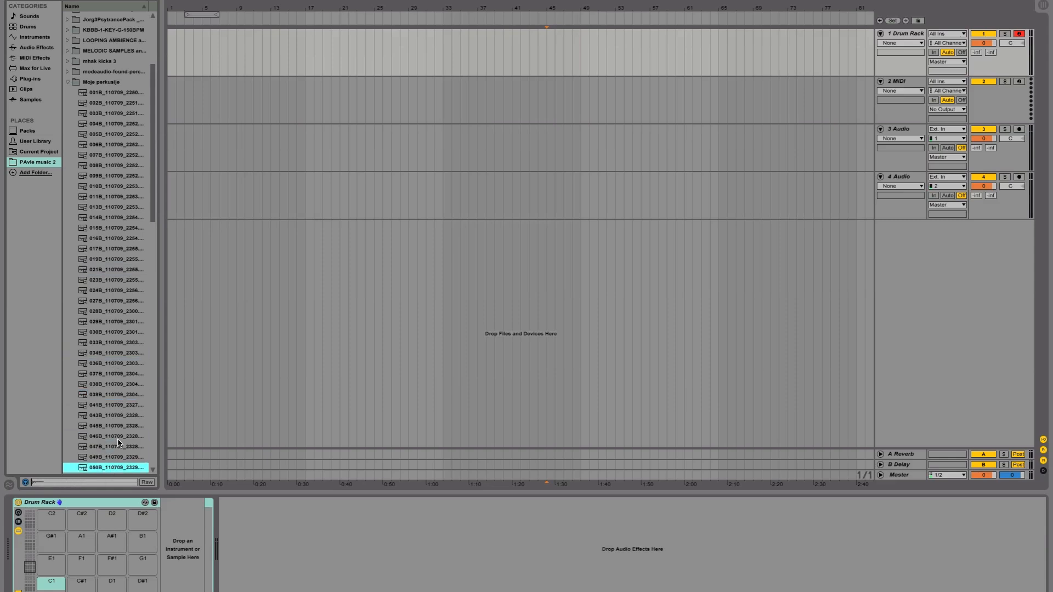
left_click_drag(154, 202, 152, 254)
left_click(115, 387)
left_click(118, 419)
left_click(118, 350)
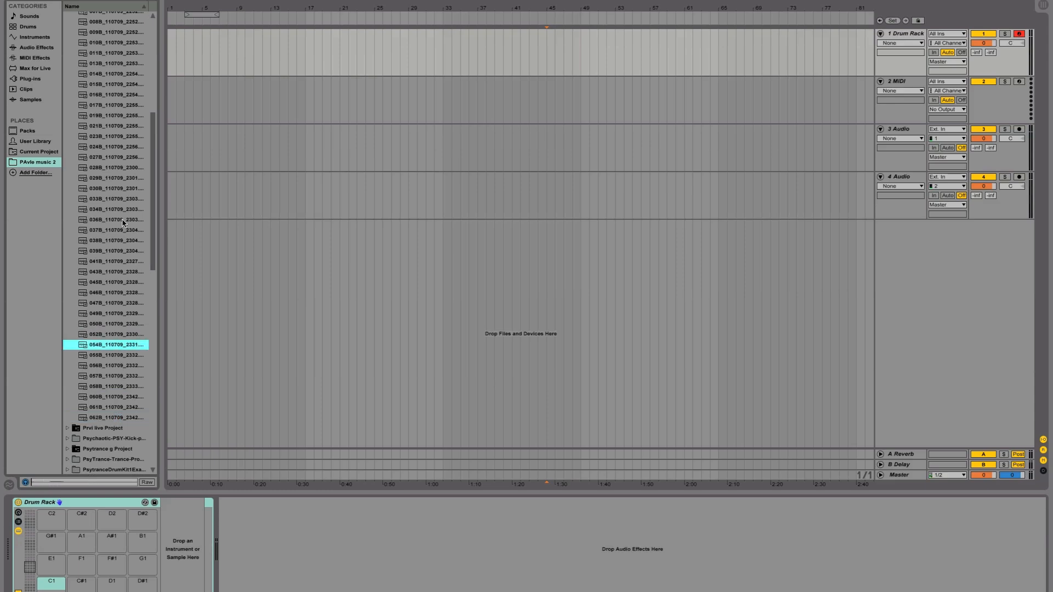
left_click(121, 208)
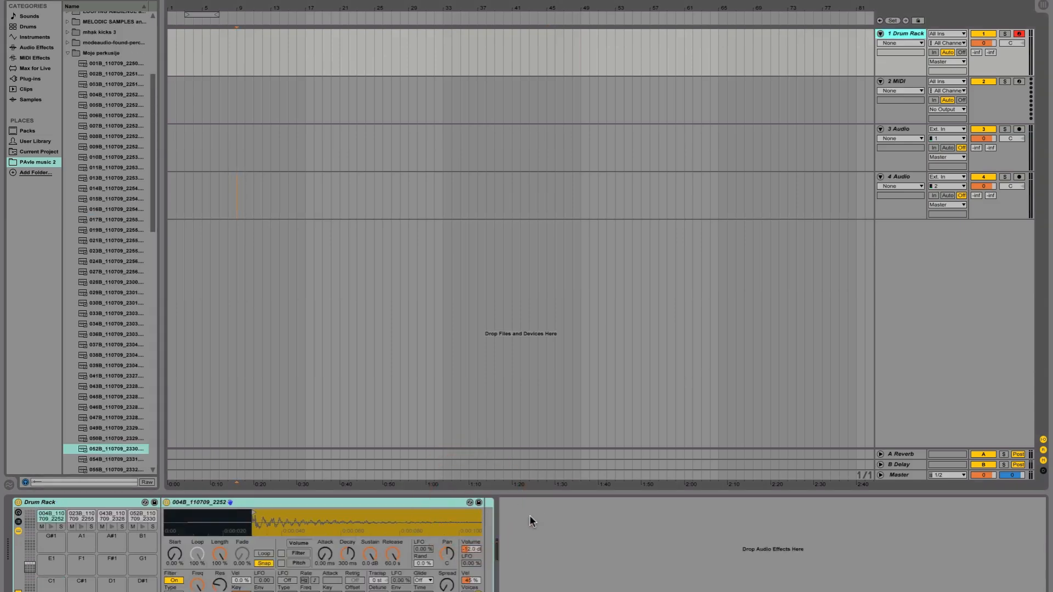
Insert an empty four-bar MIDI clip at the start of the 1 Drum Rack track and open it for note editing in Draw Mode.
left_click_drag(201, 57, 154, 57)
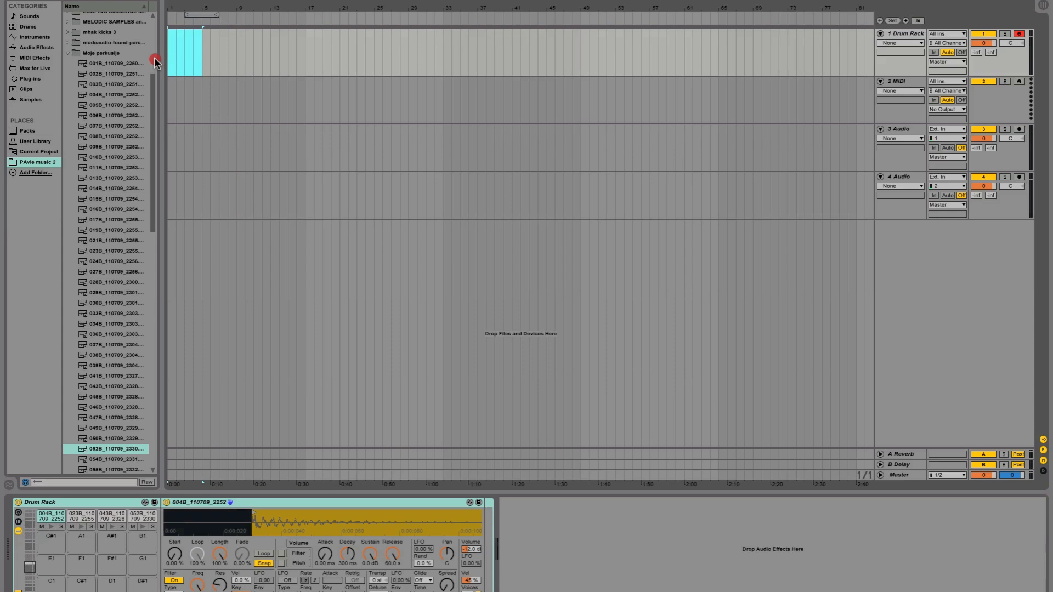
key("super+shift+m")
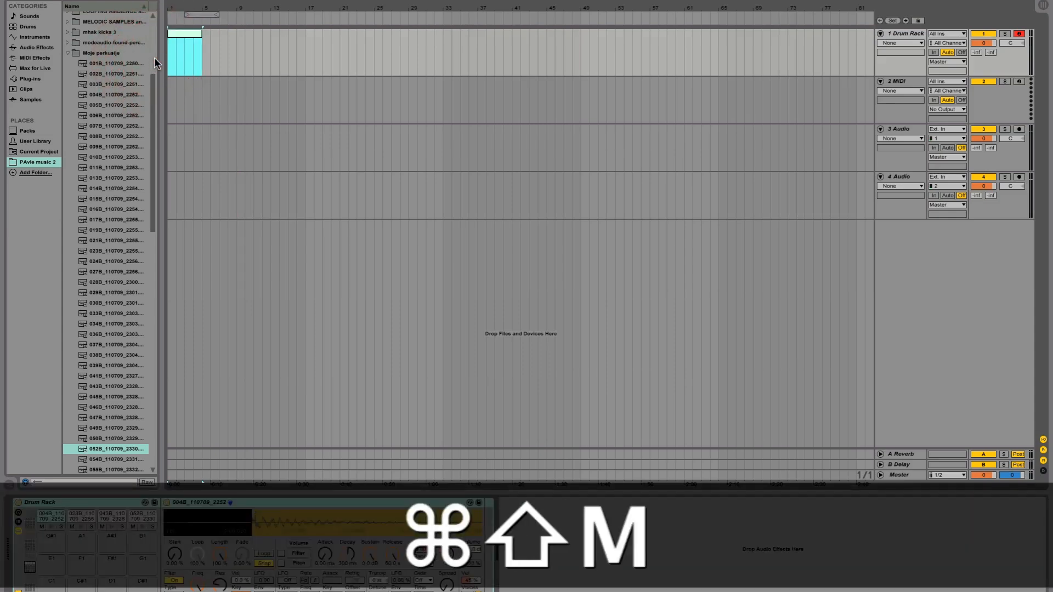
double_click(193, 36)
right_click(254, 213)
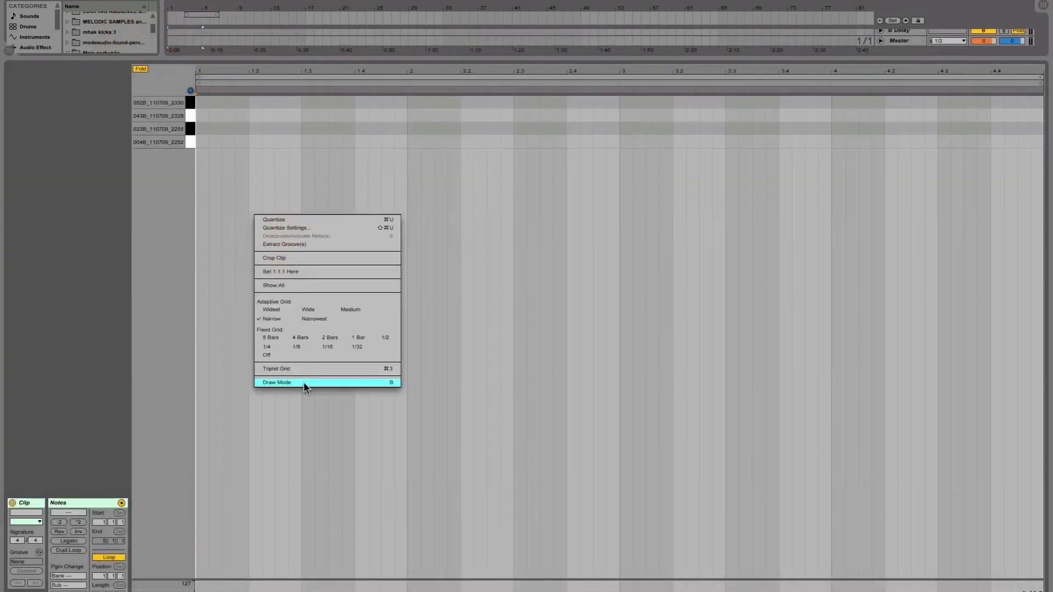
left_click(304, 381)
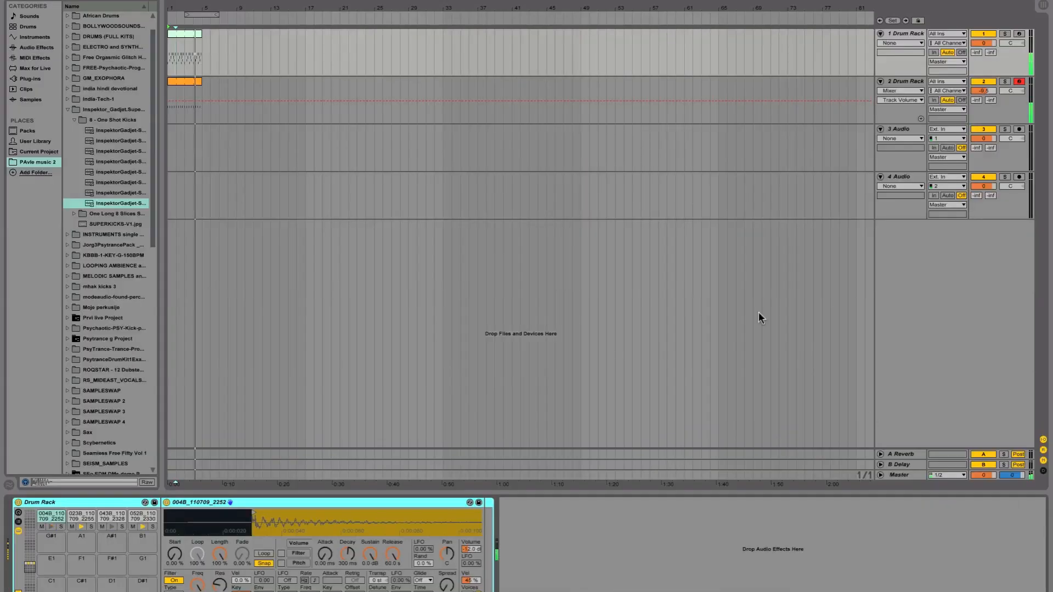
Stop playback, map the Transpose of the 043B_110709_2328 sample to Macro 1, and set that macro to -5 st.
key("space")
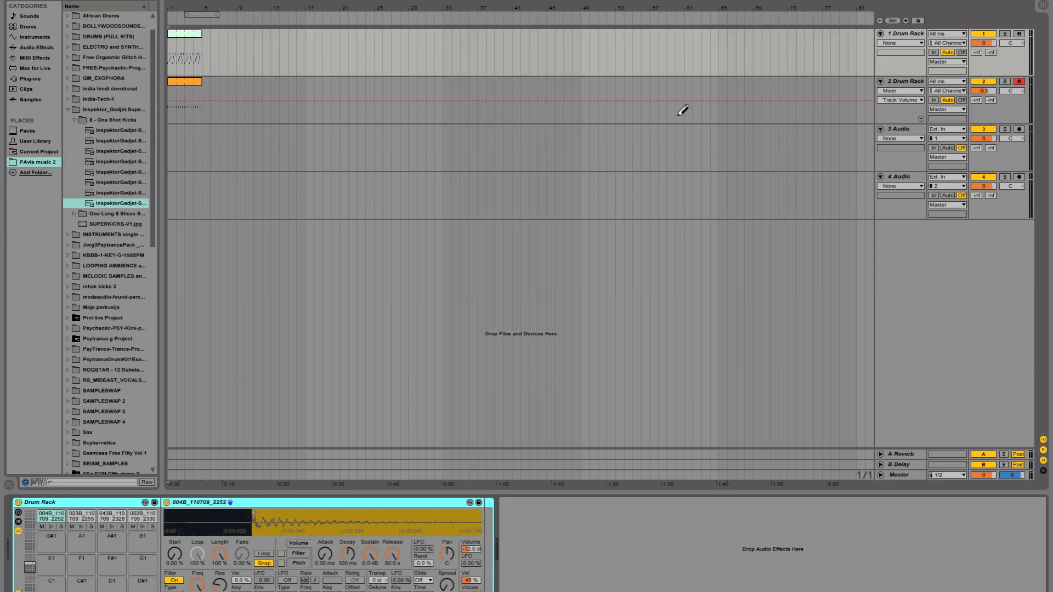
left_click(889, 110)
left_click(888, 70)
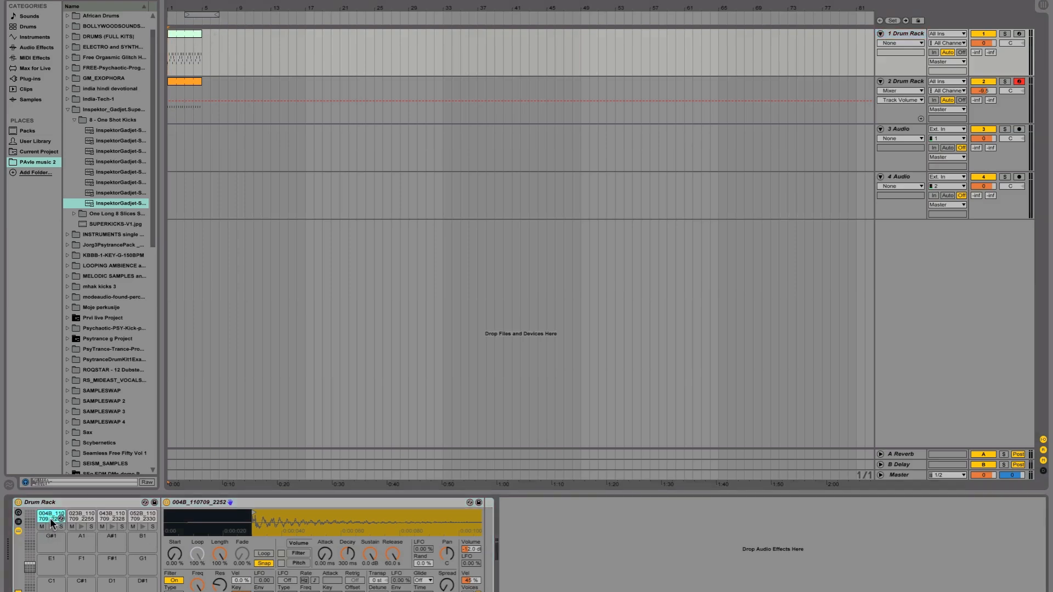
left_click(71, 518)
left_click(113, 516)
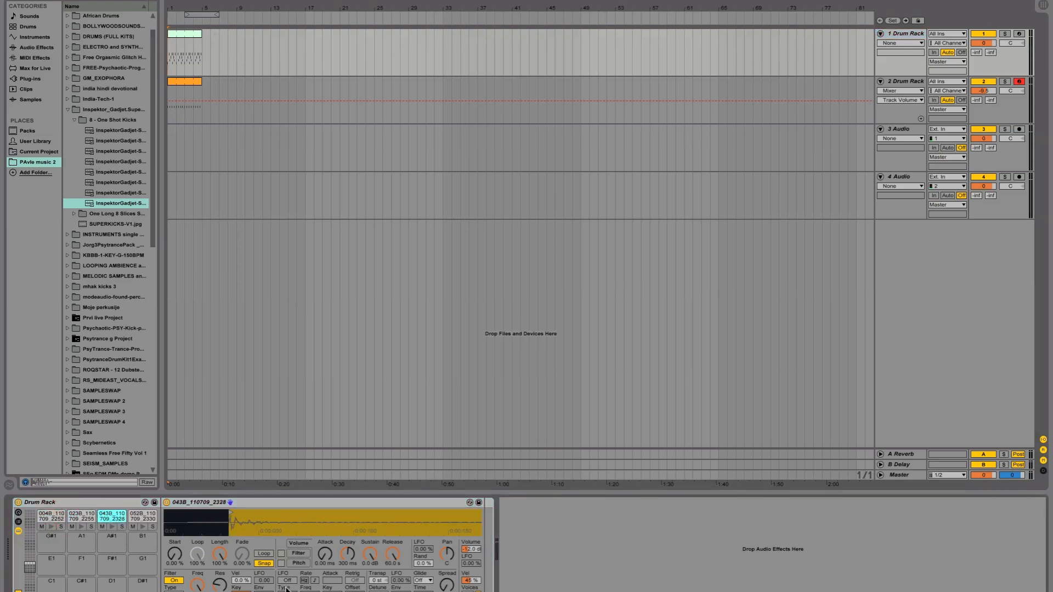
right_click(377, 581)
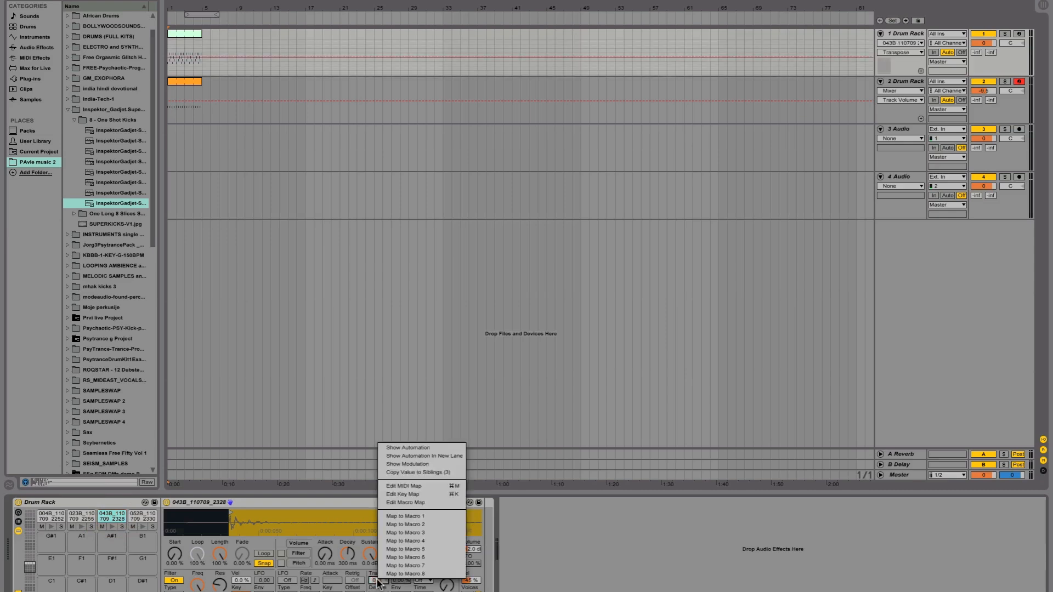
left_click(406, 516)
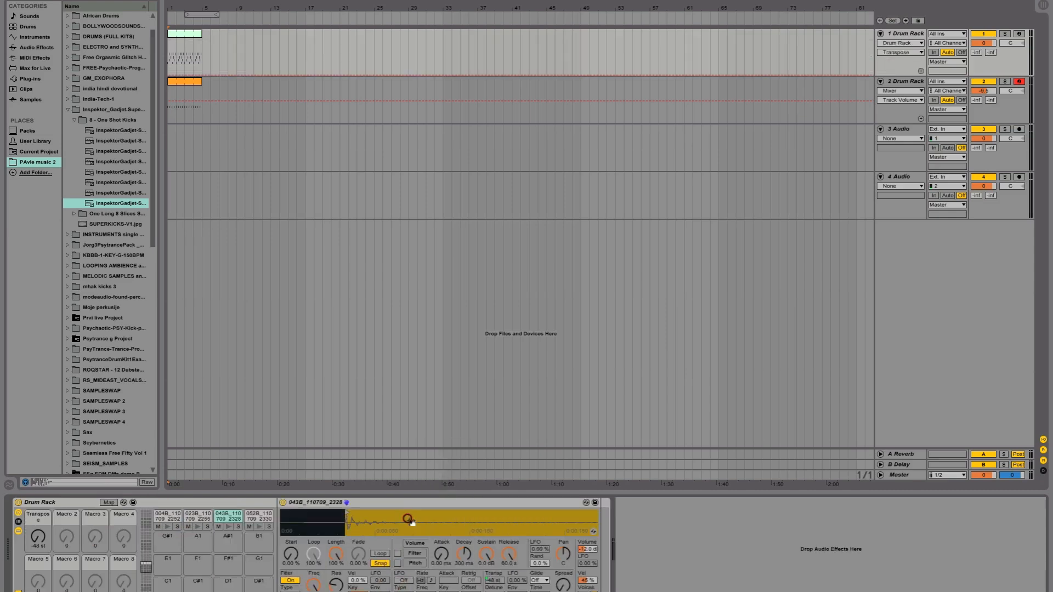
left_click_drag(36, 537, 36, 510)
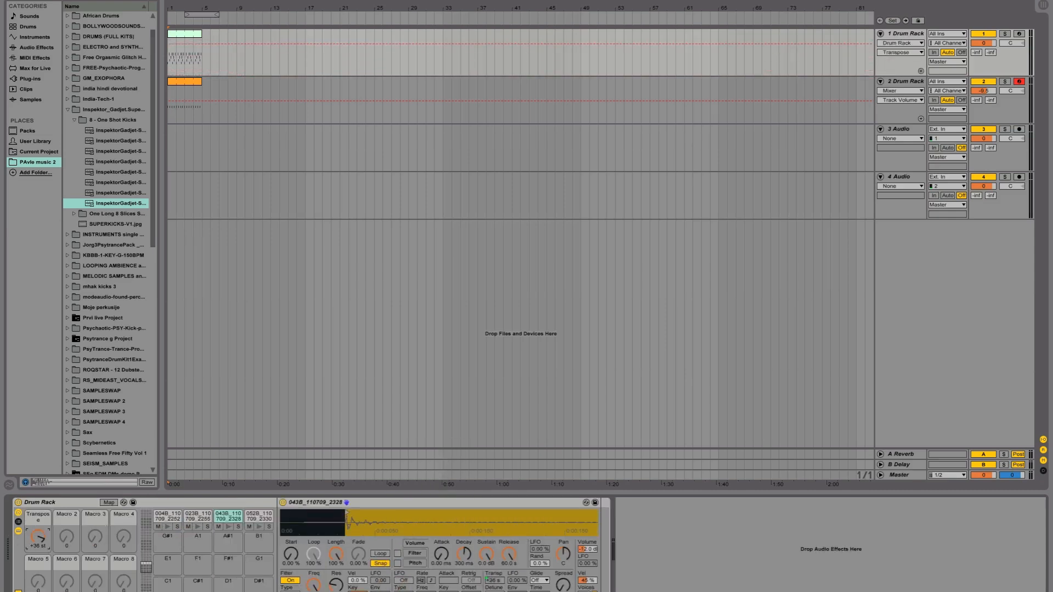
Map the Transpose of the 052B_110709_2330 and 023B_110709_2255 samples to the rack's Transpose macro.
left_click(251, 514)
right_click(493, 580)
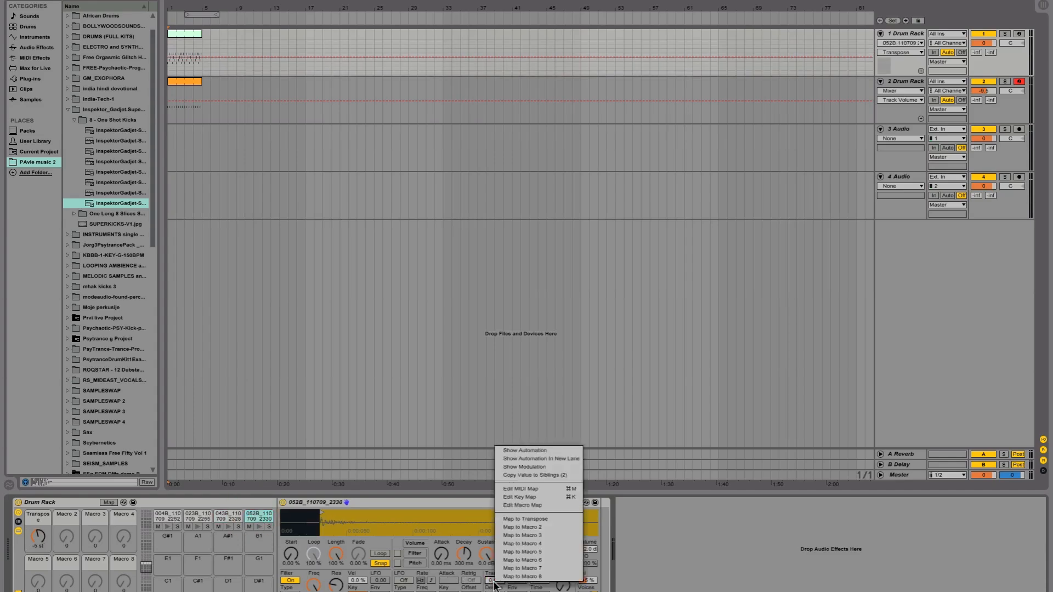
left_click(529, 519)
left_click(193, 514)
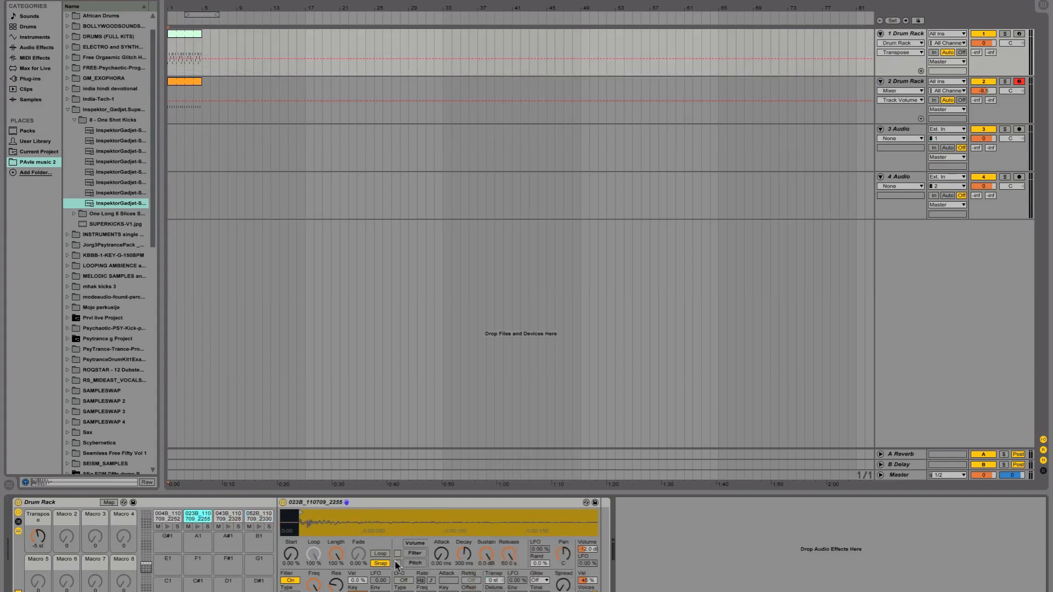
right_click(494, 580)
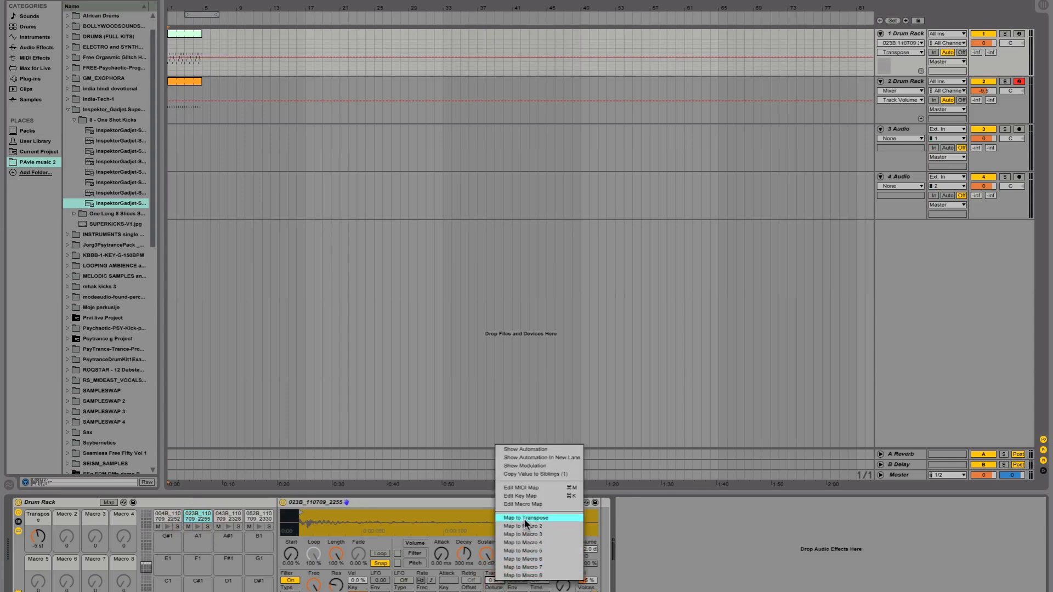
left_click(524, 518)
Map the Transpose of the 004B_110709_2252 sample to the rack's Transpose macro.
left_click(170, 514)
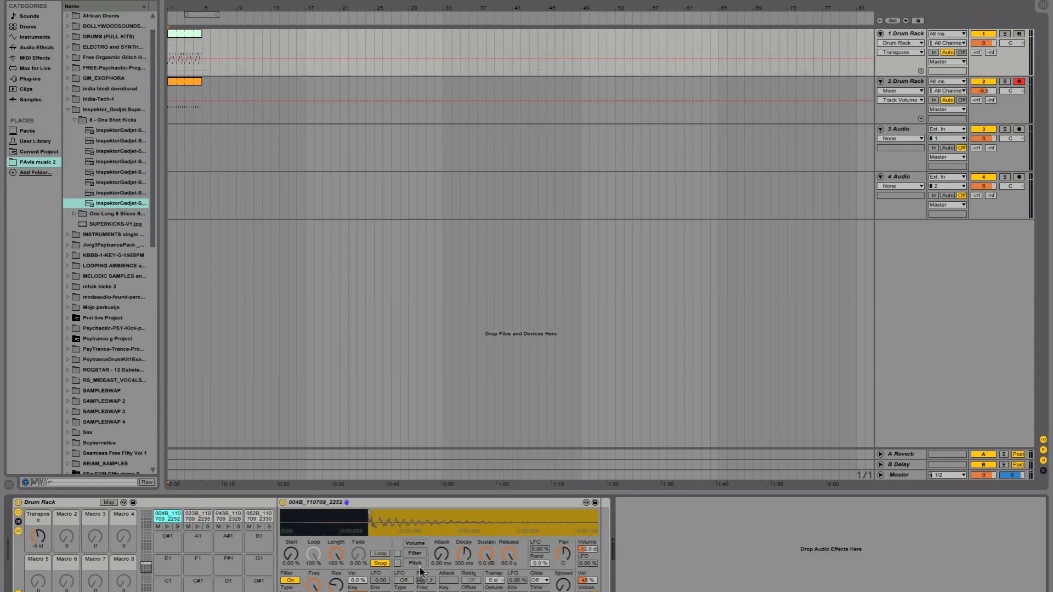
right_click(490, 581)
left_click(527, 517)
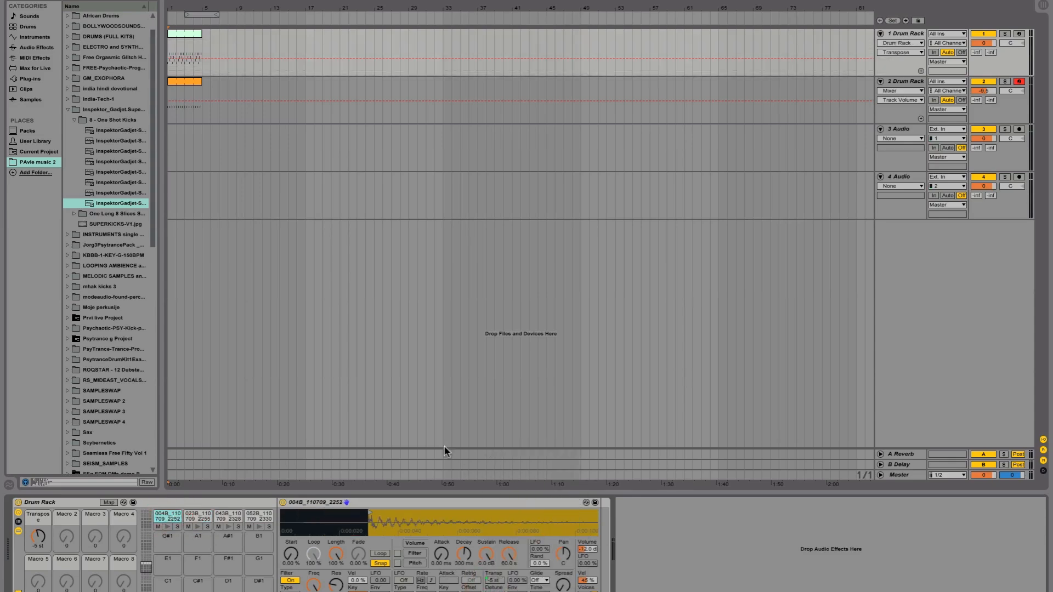
Solo the 1 Drum Rack track and play it while raising the Transpose macro to +13 st.
left_click(1005, 33)
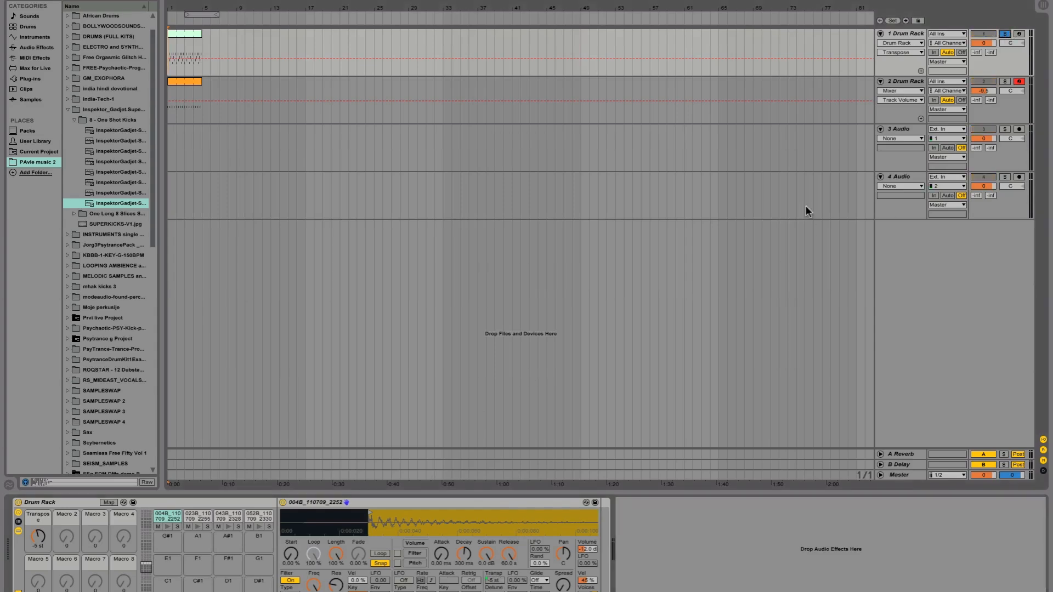
key("space")
mouse_move(40, 535)
left_mouse_down()
mouse_move(39, 521)
mouse_move(40, 554)
mouse_move(40, 520)
left_mouse_up()
key("space")
key("space")
Extend the 1 Drum Rack clip to bar 17 and stop playback.
left_click_drag(200, 32, 307, 34)
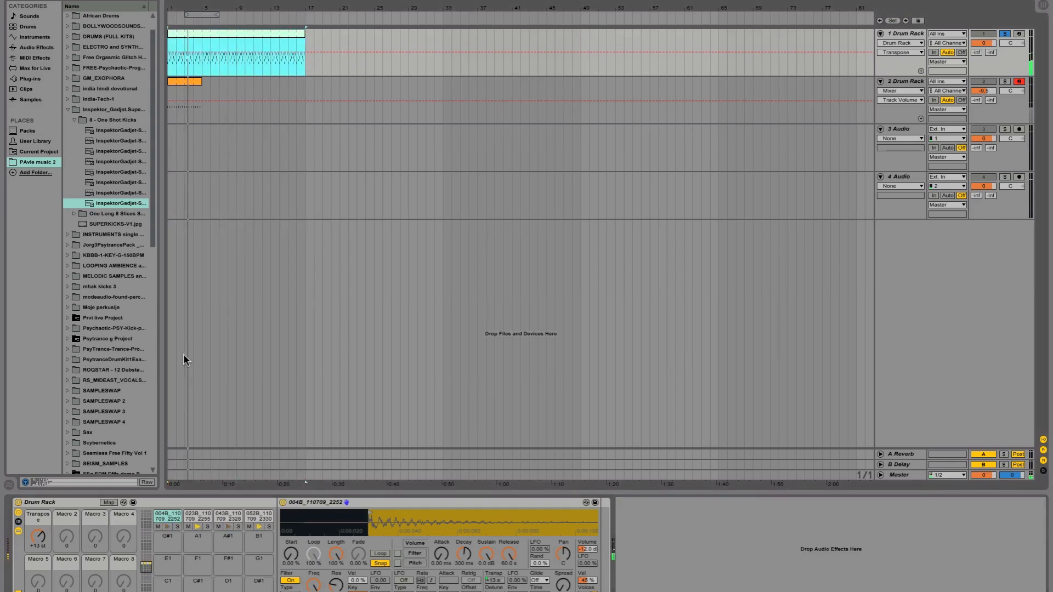
key("F12")
key("F12")
key("space")
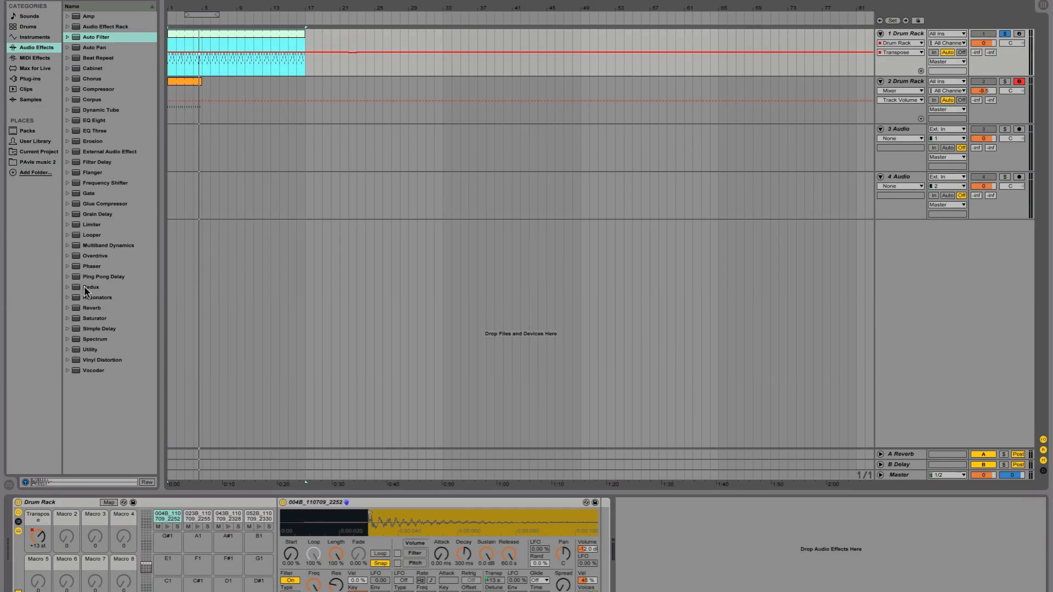
Add the Space Syncopations Frequency Shifter preset to the 1 Drum Rack track and audition it with the Transpose macro raised to +15 st.
left_click(68, 183)
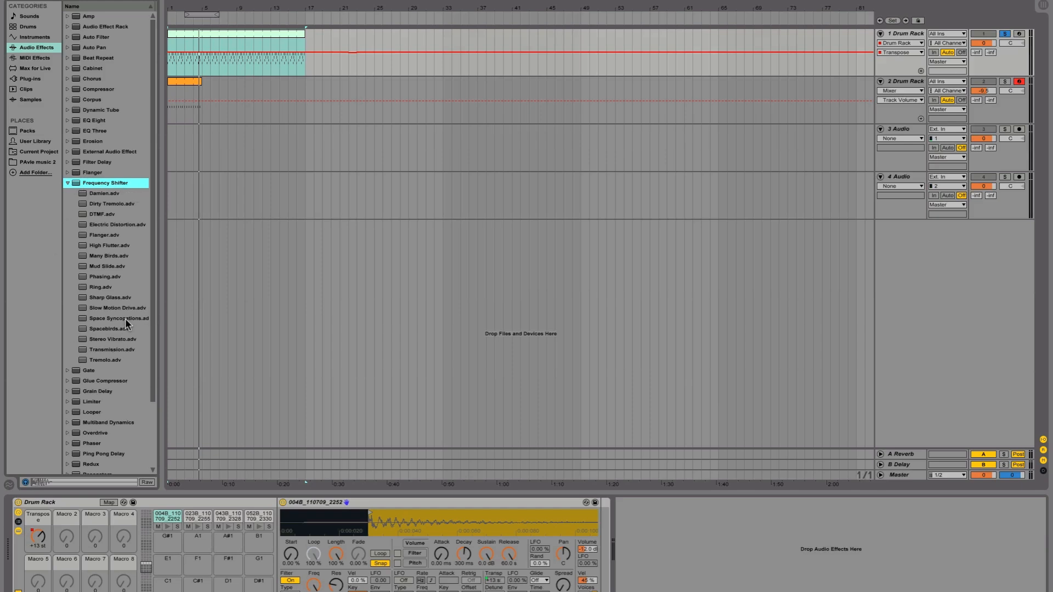
double_click(101, 318)
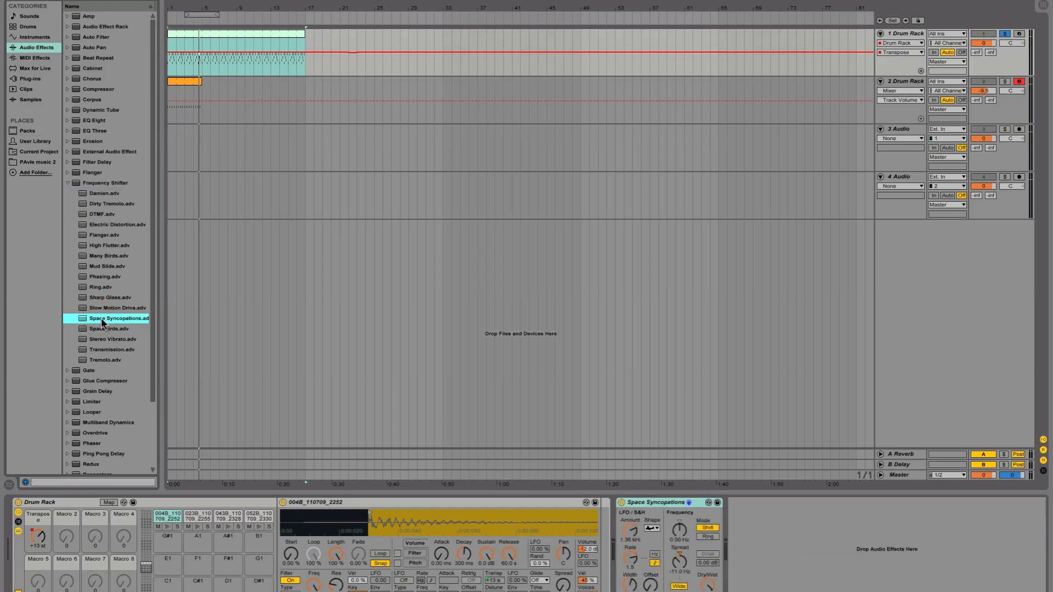
key("space")
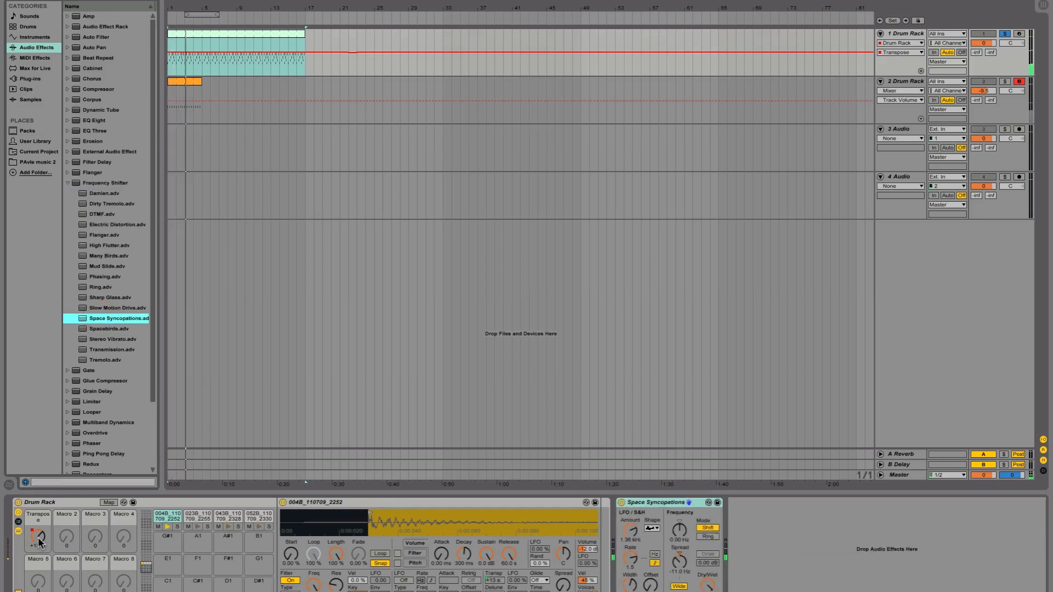
mouse_move(39, 543)
left_mouse_down()
mouse_move(39, 570)
mouse_move(39, 523)
left_mouse_up()
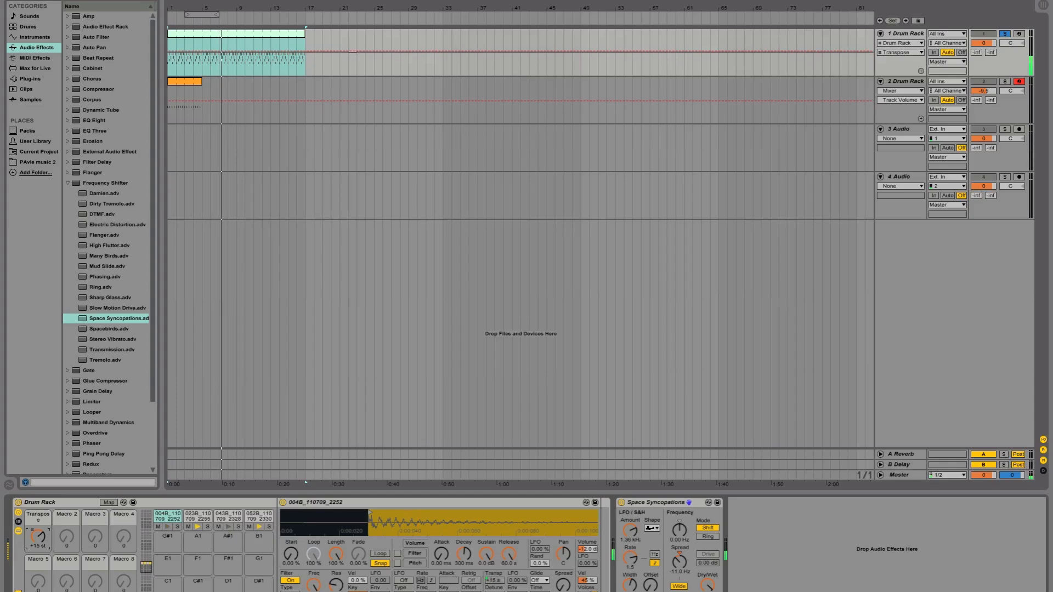
Add the Slide Away Auto Filter preset after Space Syncopations and set its filter frequency to 77.2 Hz.
left_click(68, 183)
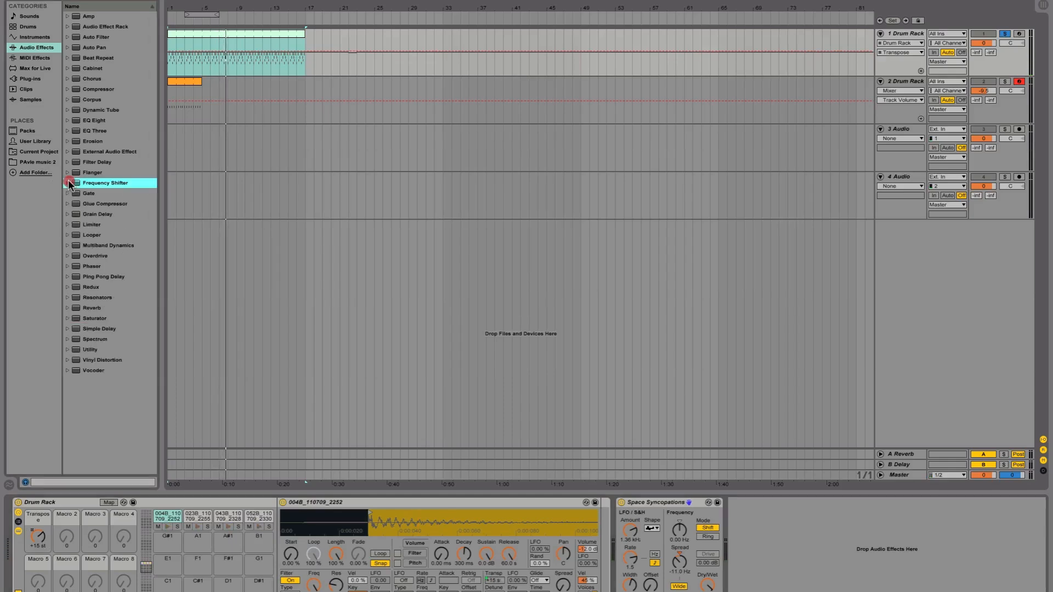
left_click(67, 37)
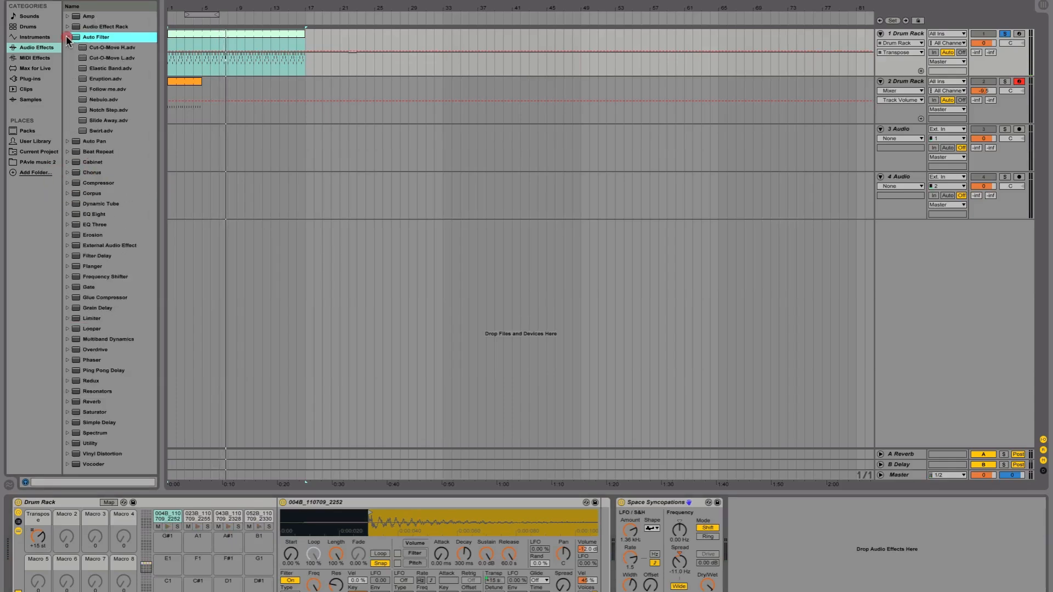
double_click(106, 120)
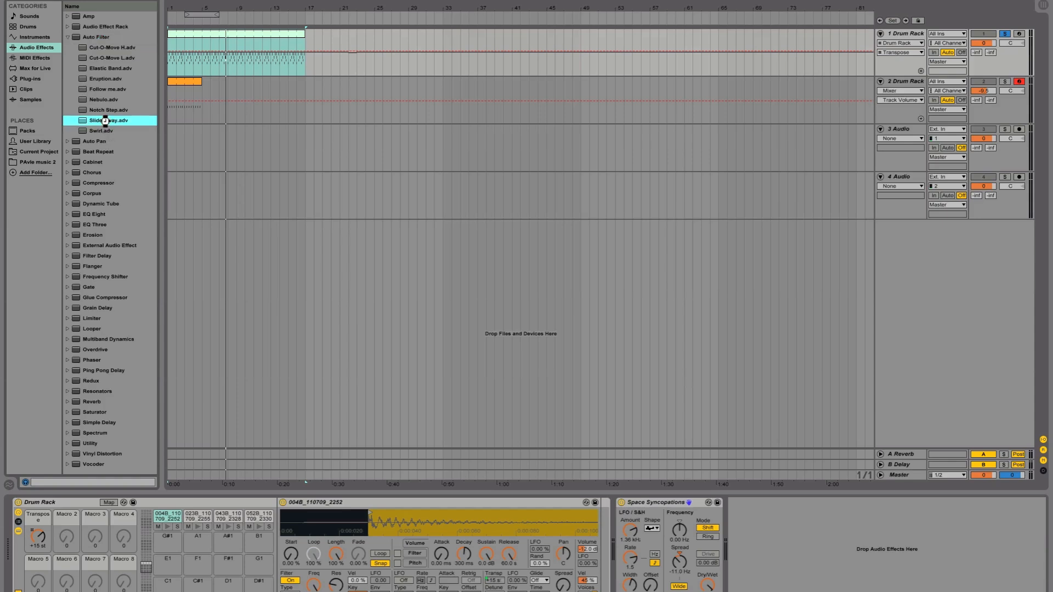
mouse_move(864, 567)
left_mouse_down()
mouse_move(863, 590)
mouse_move(867, 568)
left_mouse_up()
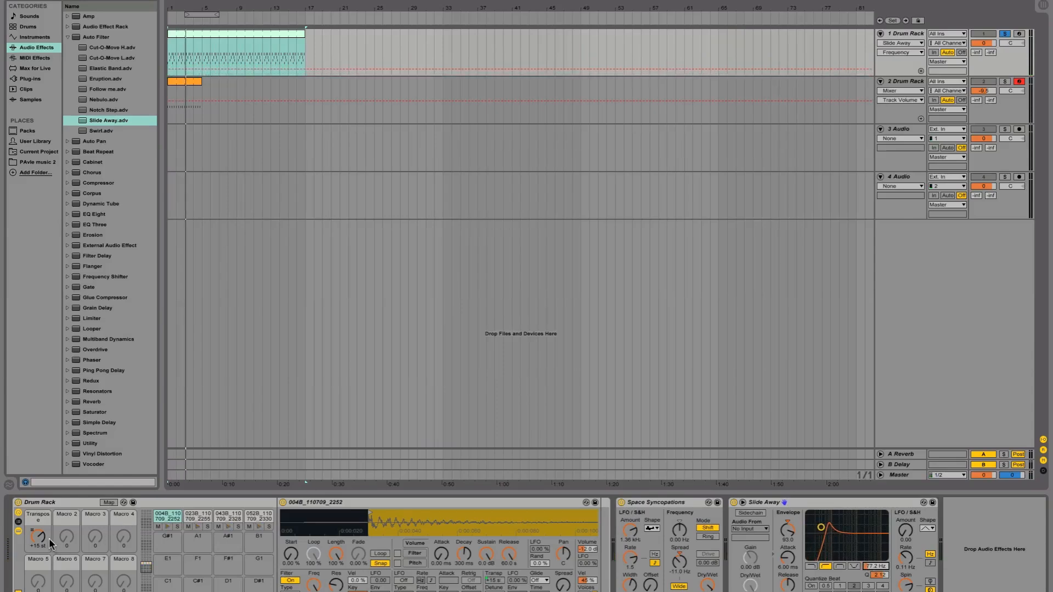
Set the Transpose macro to -4 st and unsolo the 1 Drum Rack track.
left_click_drag(38, 536, 43, 548)
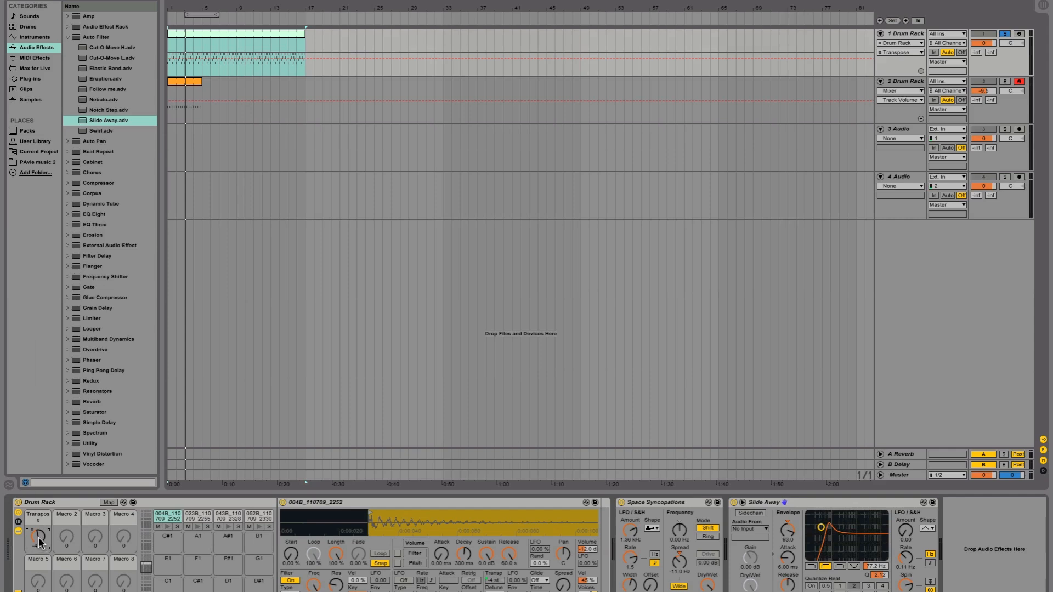
right_click(39, 540)
left_click(359, 278)
left_click(1004, 33)
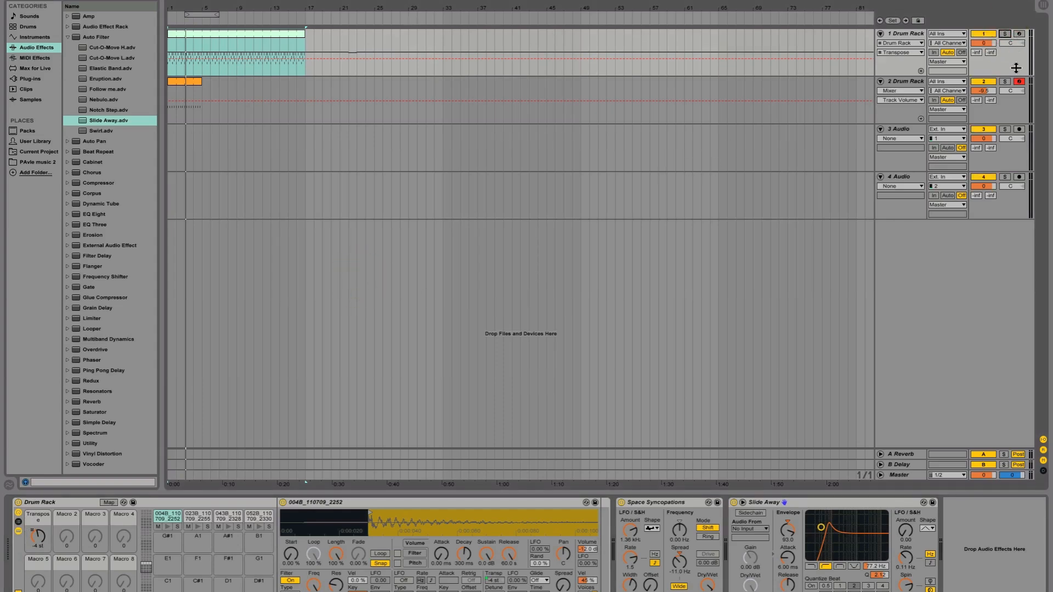
Extend the 2 Drum Rack clip to bar 17 and turn off Draw Mode.
key("Home")
left_click_drag(199, 86, 305, 85)
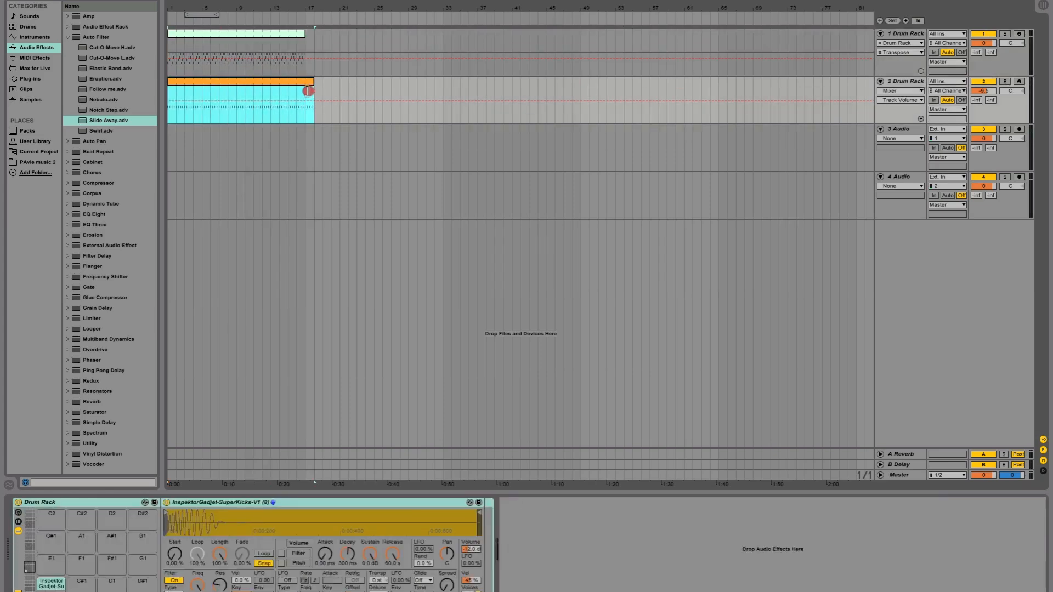
right_click(345, 42)
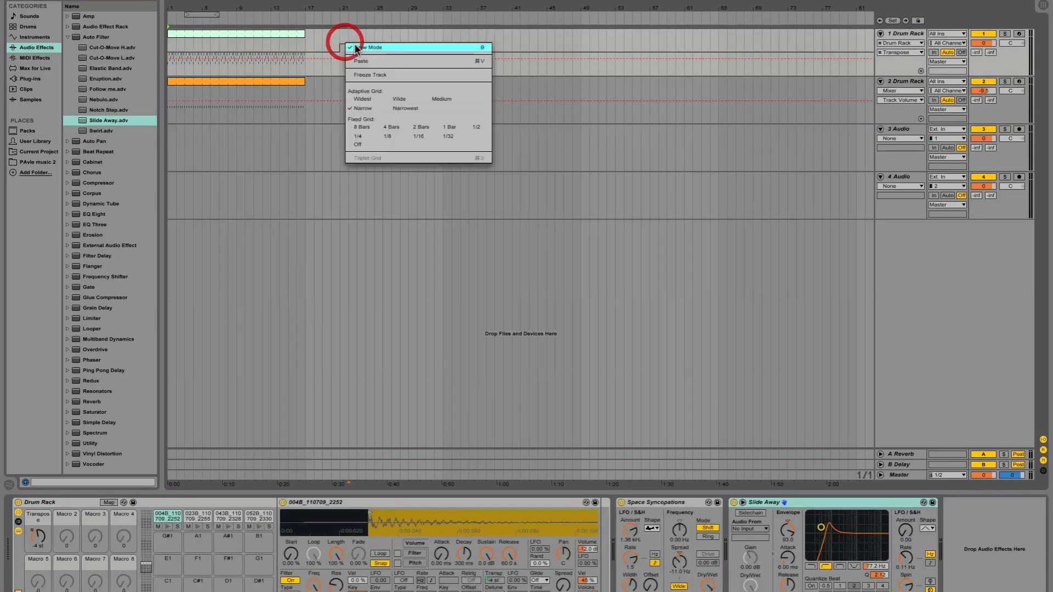
left_click(355, 45)
Record live Transpose macro movements as automation over about the first twelve bars of 1 Drum Rack and play them back.
key("space")
mouse_move(38, 536)
left_mouse_down()
mouse_move(38, 511)
mouse_move(38, 558)
mouse_move(37, 507)
mouse_move(41, 535)
left_mouse_up()
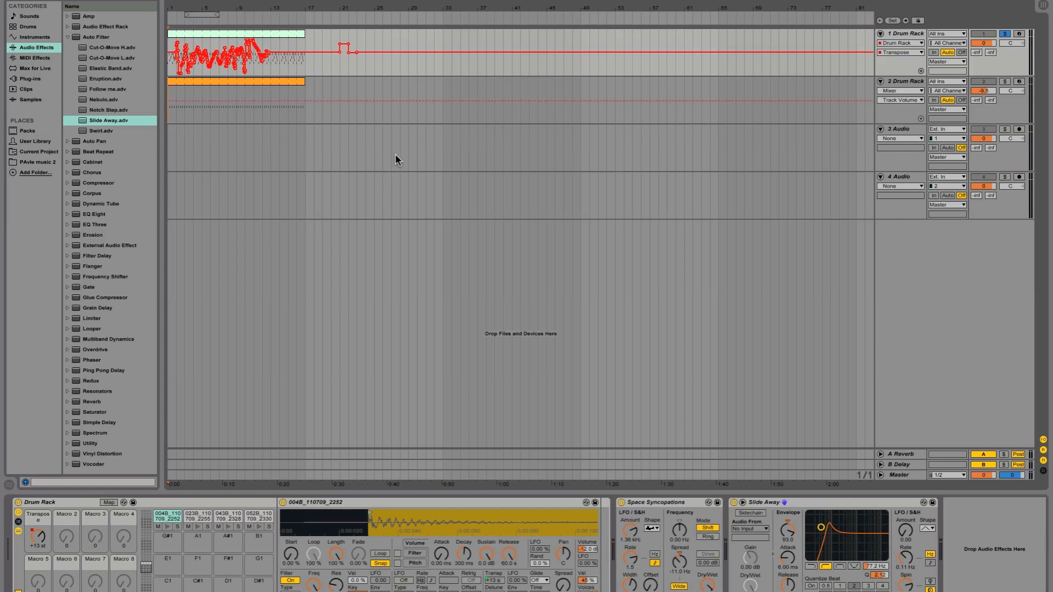
key("plus")
key("plus")
key("plus")
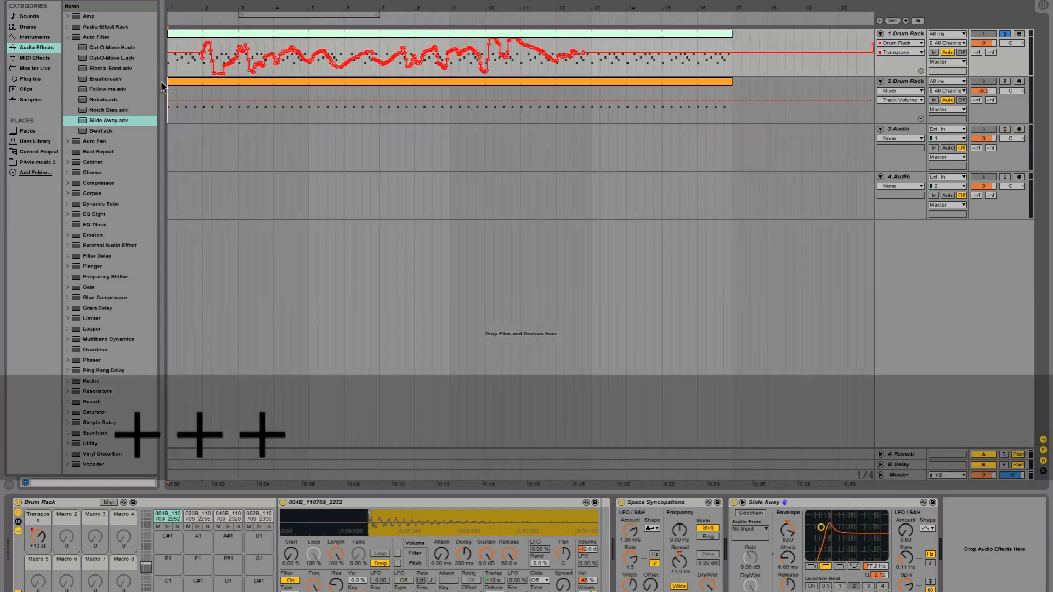
left_click(797, 100)
key("space")
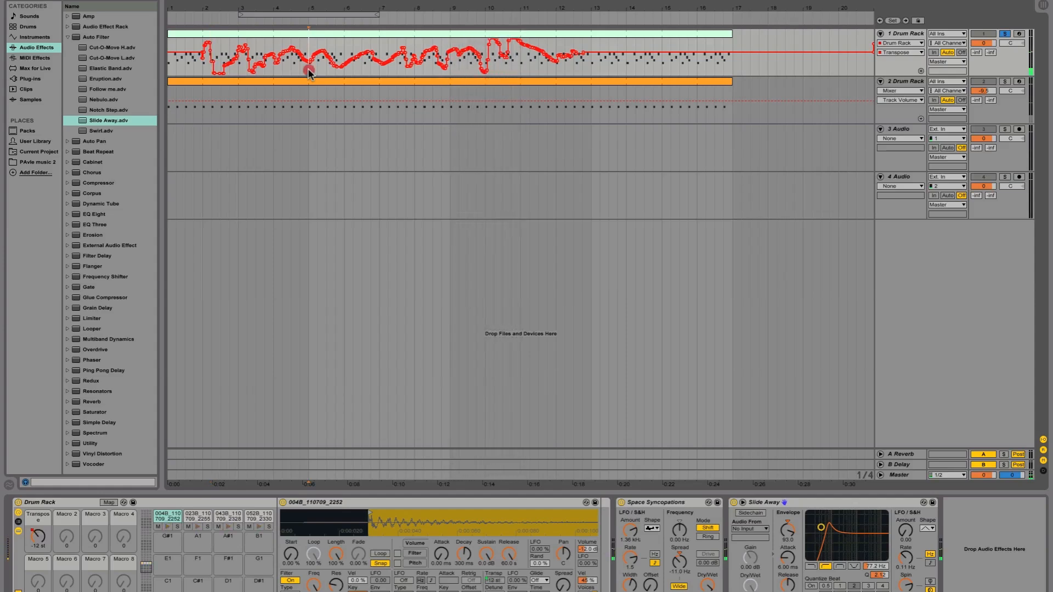
Copy the Transpose envelope between bars 5 and 13 on 1 Drum Rack, paste it at bar 1, and play the result.
left_click_drag(309, 73, 565, 70)
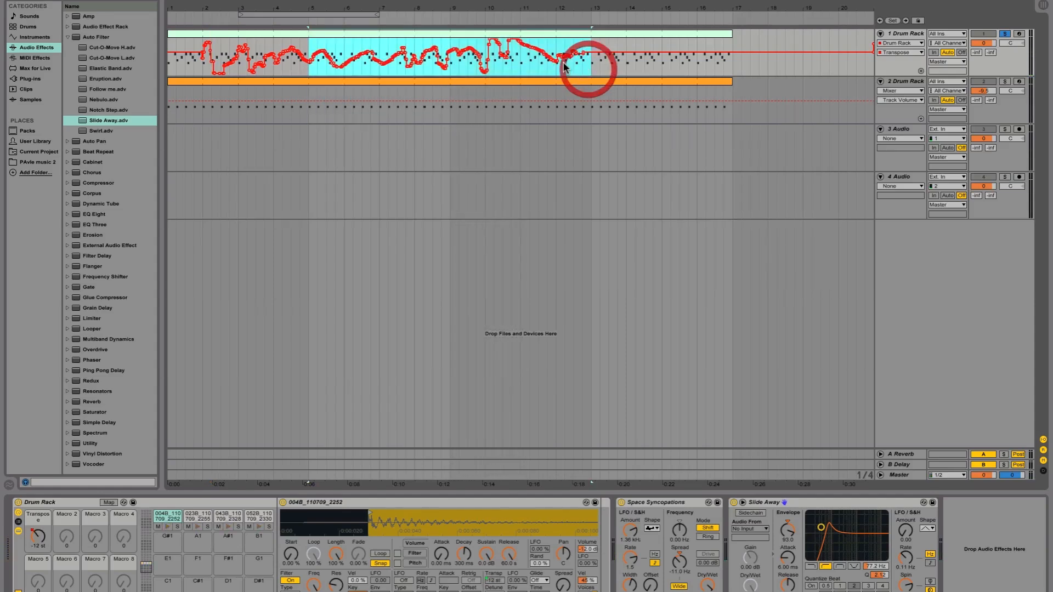
right_click(561, 61)
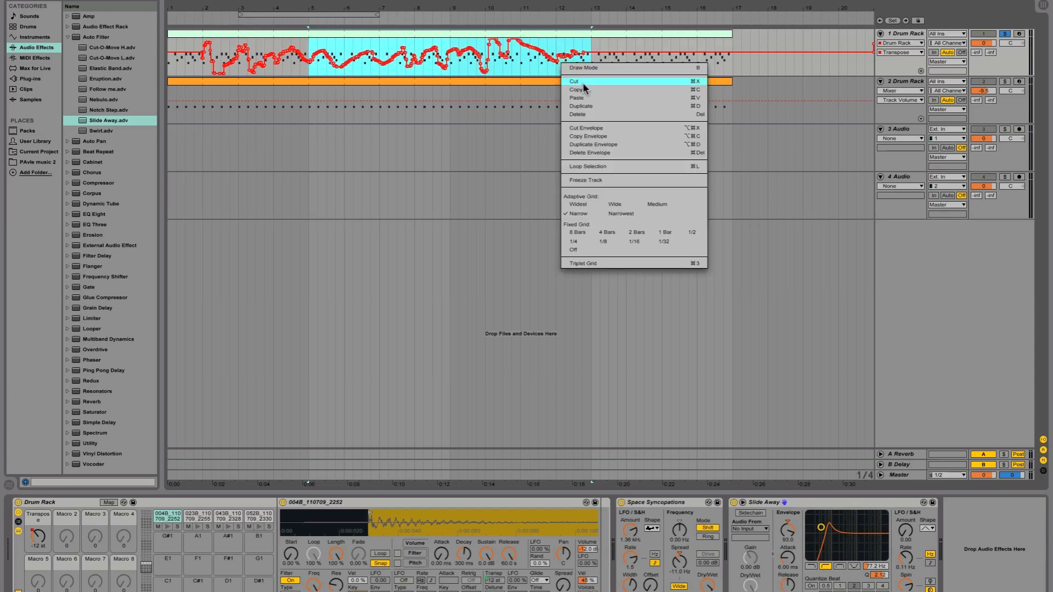
left_click(594, 135)
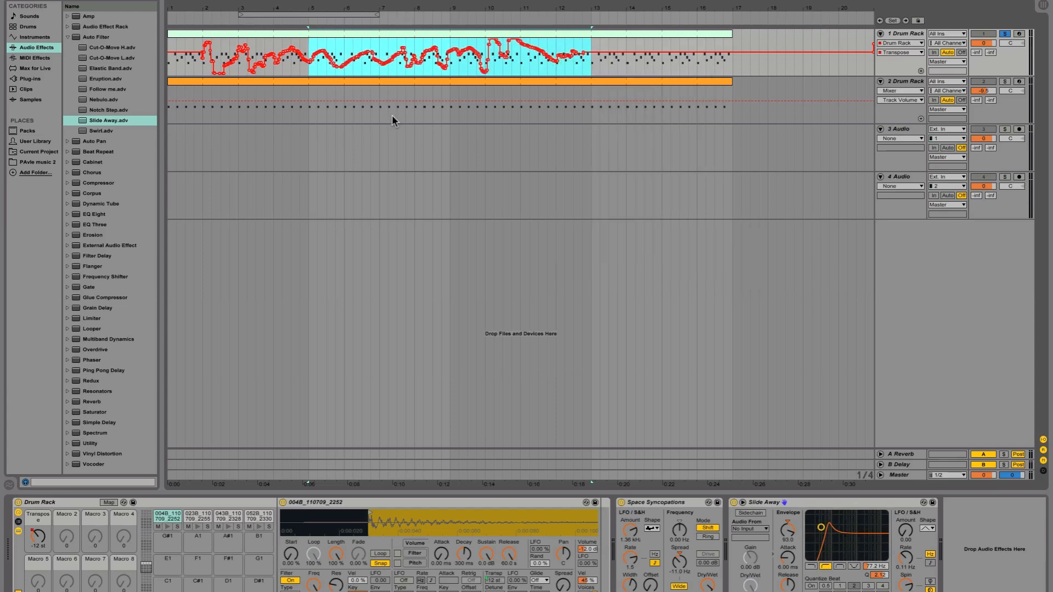
left_click(170, 73)
right_click(176, 66)
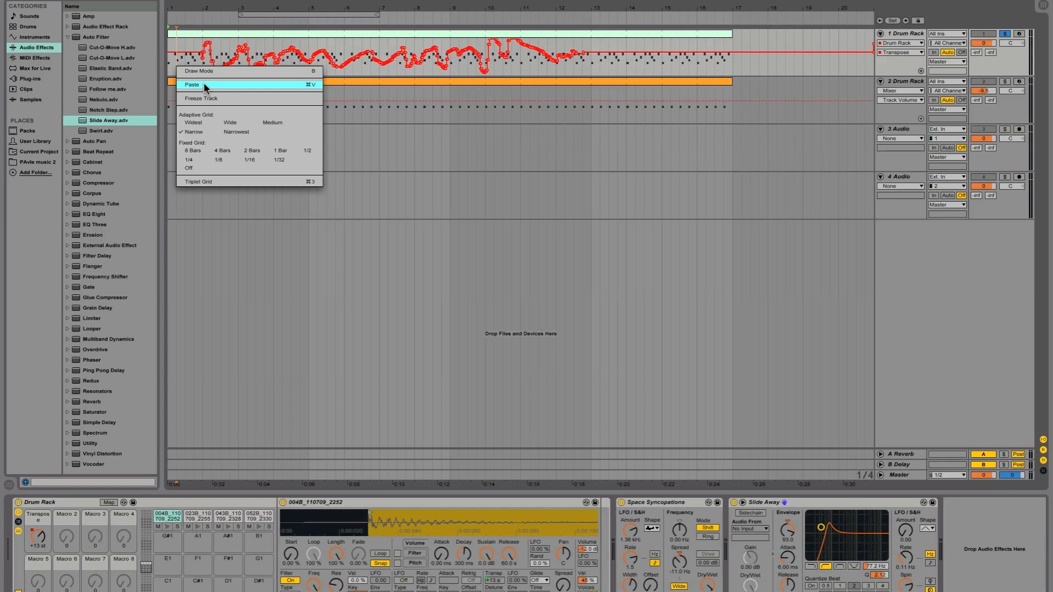
left_click(169, 65)
right_click(168, 66)
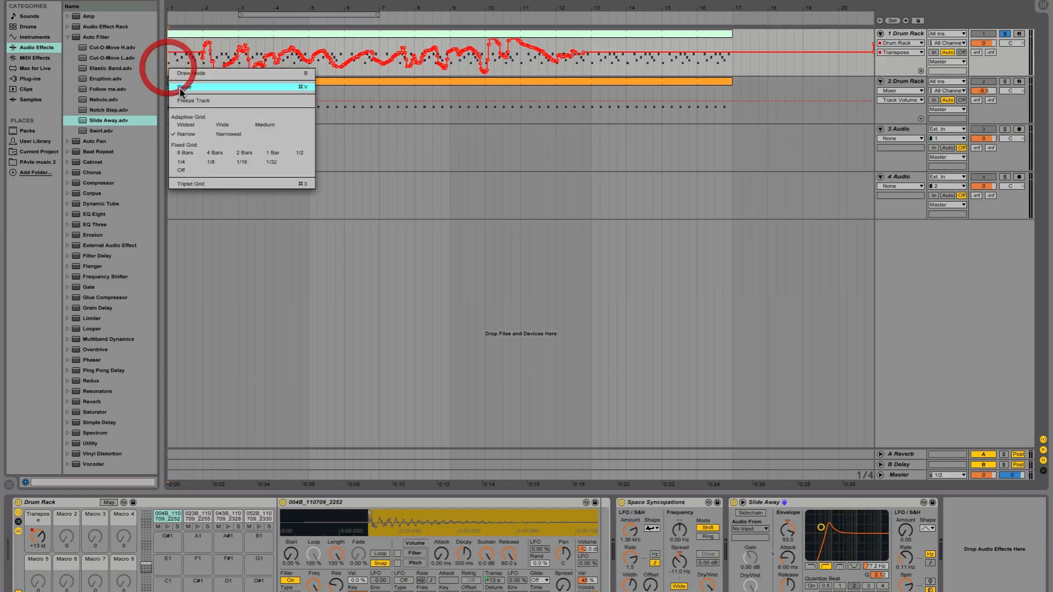
left_click(180, 89)
key("space")
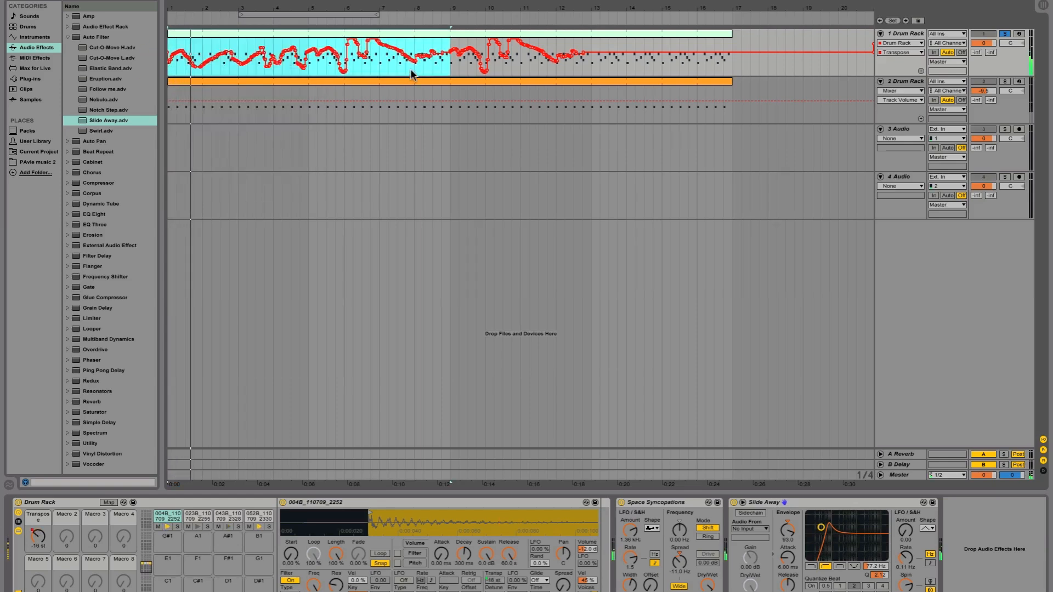
Duplicate the pasted Transpose envelope to fill bars 9 to 17 and unsolo the 1 Drum Rack track.
right_click(424, 68)
left_click(469, 142)
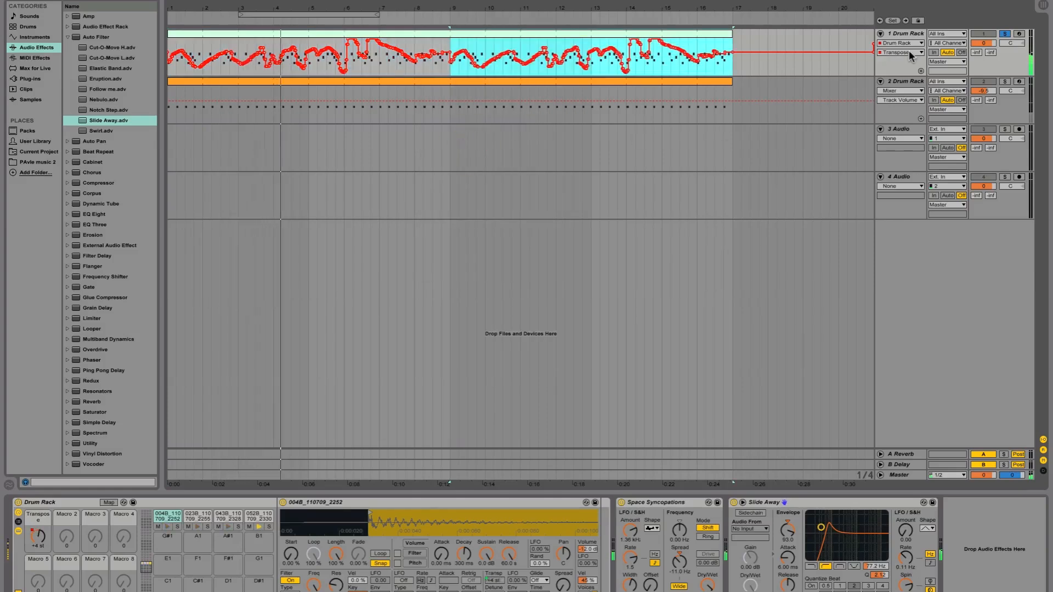
left_click(1006, 33)
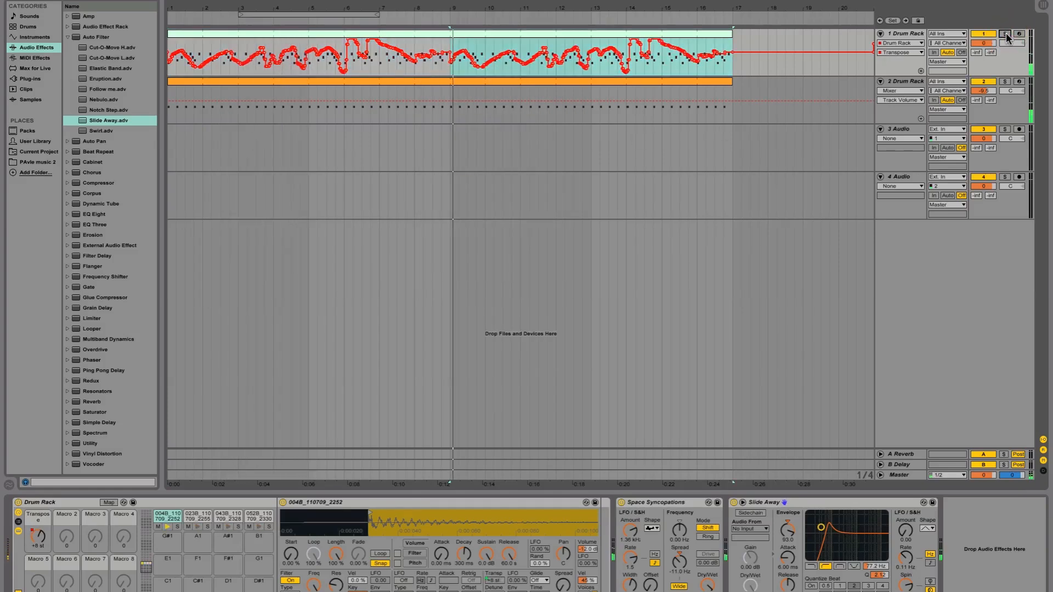
Show the Slide Away filter's Frequency automation on 1 Drum Rack and shape a steep fall from bar 1 to bar 2.
right_click(877, 570)
left_click(879, 571)
left_click(202, 69)
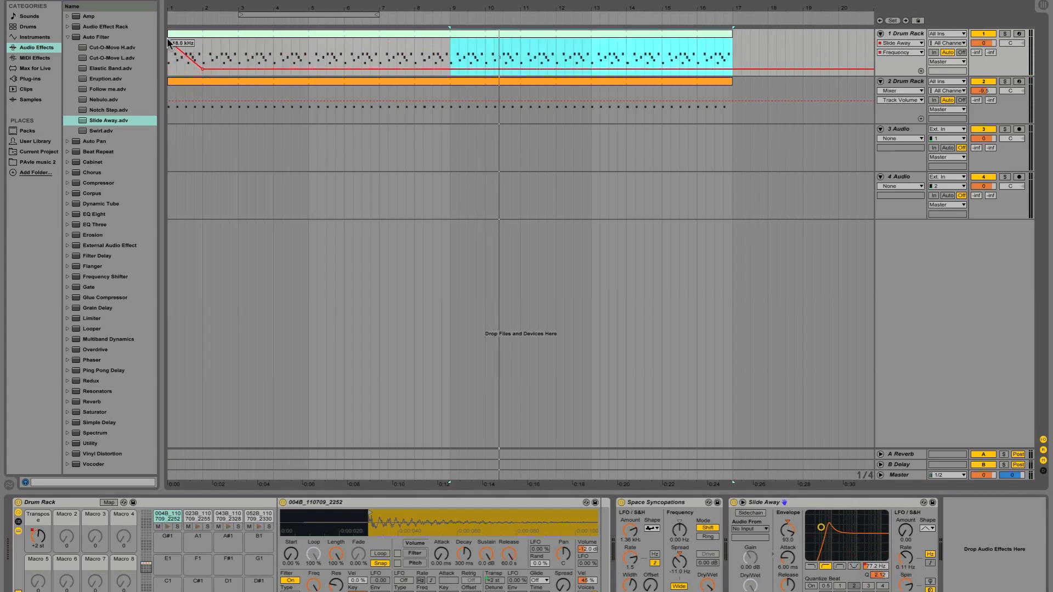
left_click(169, 43)
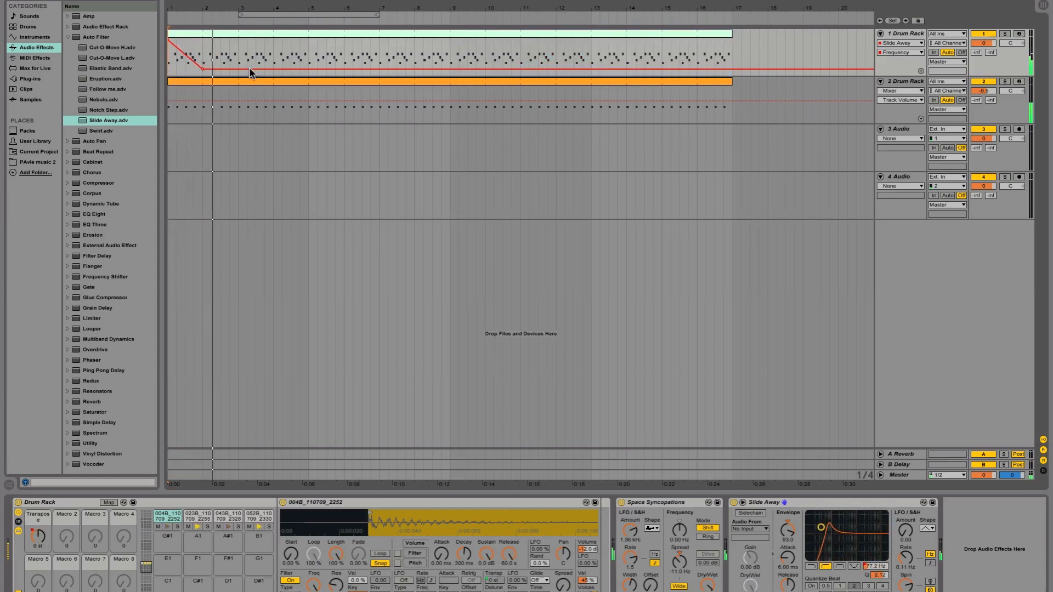
Add breakpoints to the Slide Away Frequency envelope to form gentle rises peaking at bars 3 and 7.
left_click(274, 69)
left_click_drag(239, 59, 239, 55)
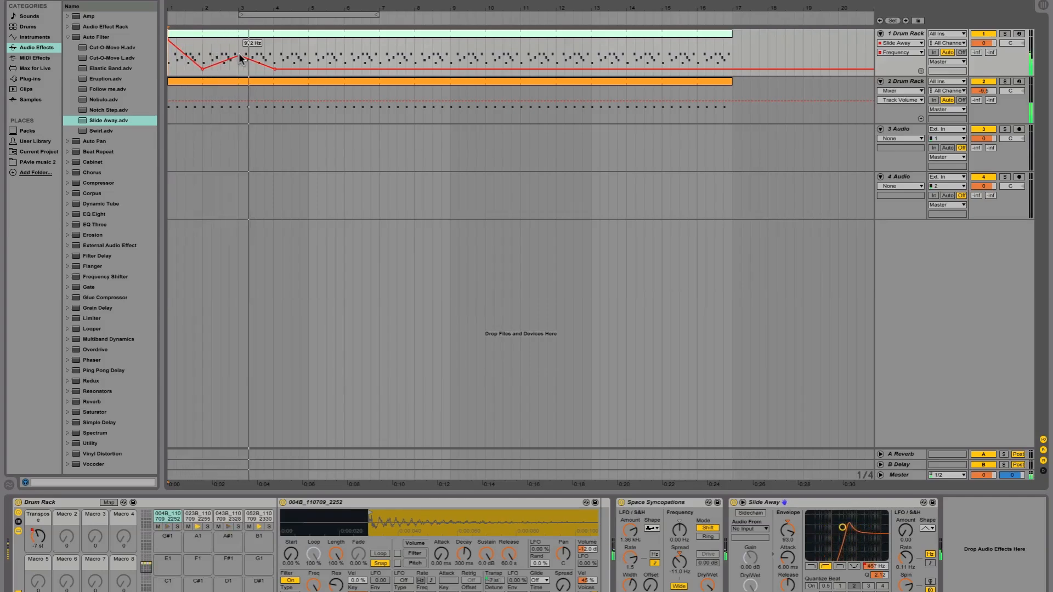
left_click(344, 69)
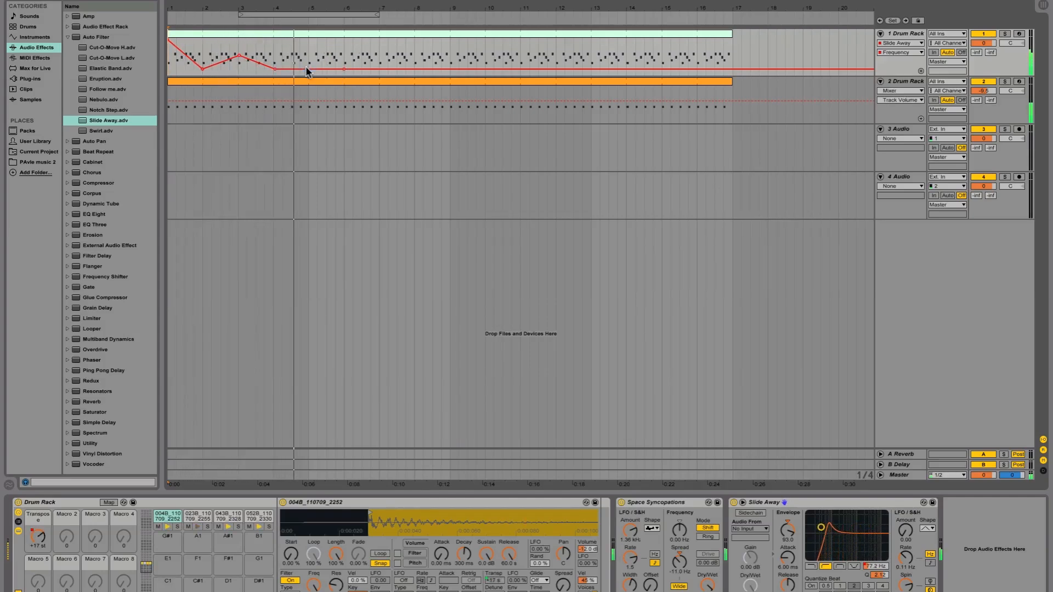
left_click_drag(380, 68, 158, 60)
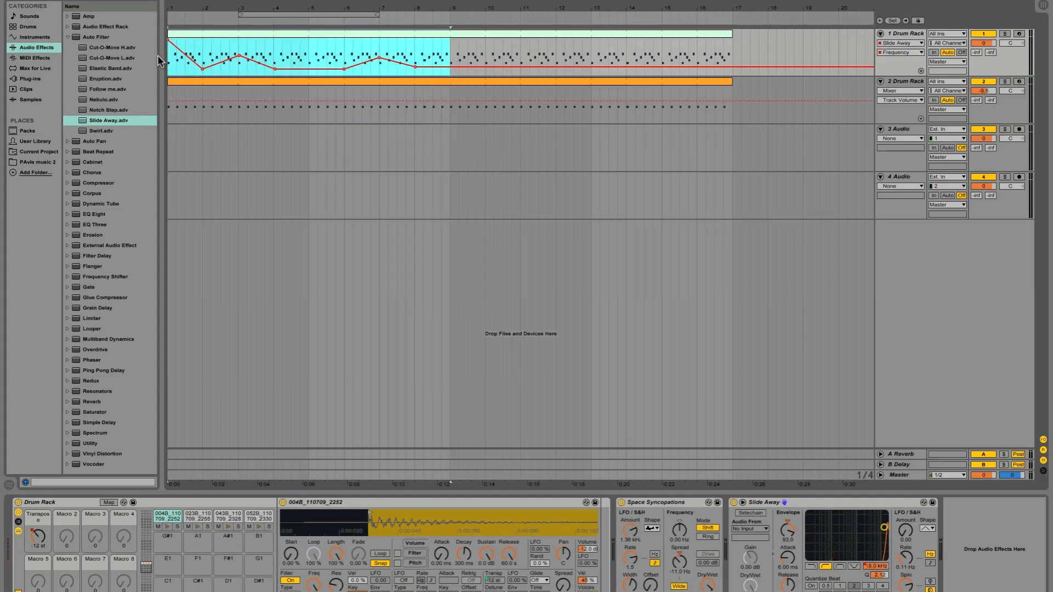
Duplicate the Frequency envelope of bars 1 to 9 into bars 9 to 17 and play it back.
right_click(288, 66)
left_click(322, 147)
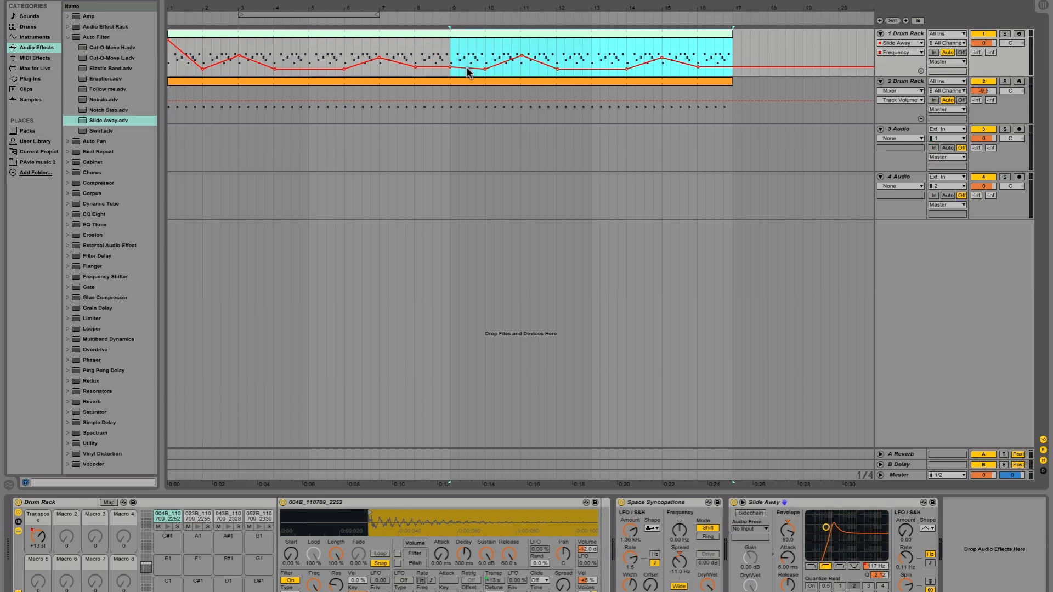
key("space")
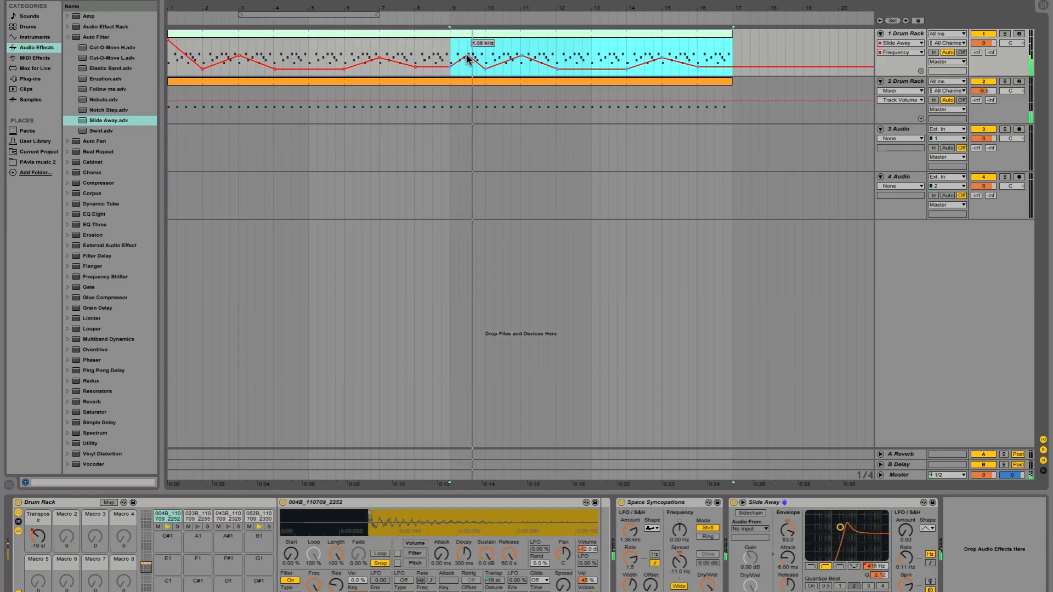
Add an Overdrive effect after the Slide Away filter on the 1 Drum Rack track and play it back.
left_click(448, 180)
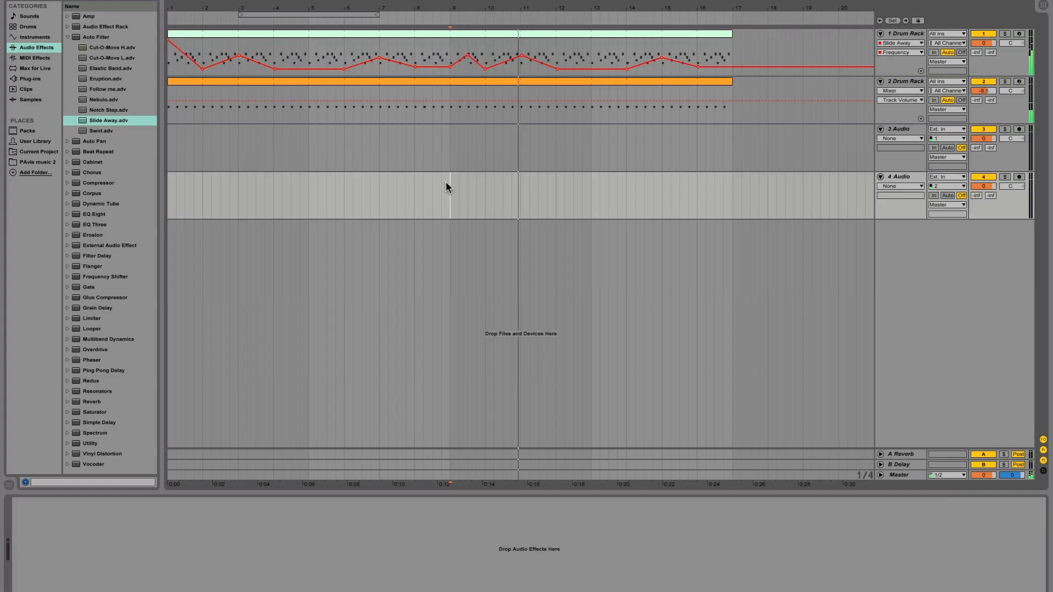
left_click(777, 50)
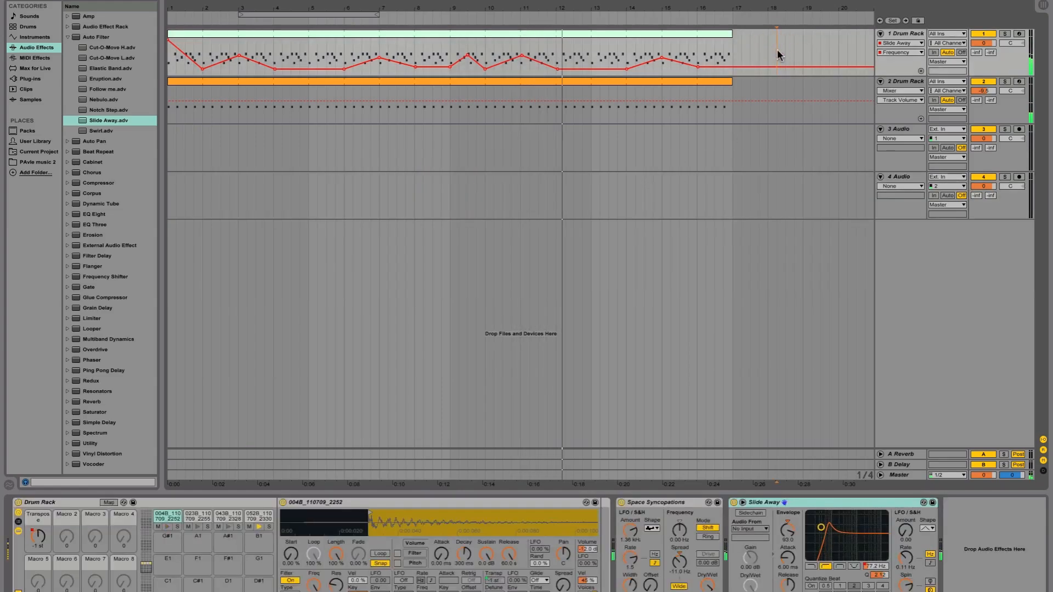
left_click(67, 37)
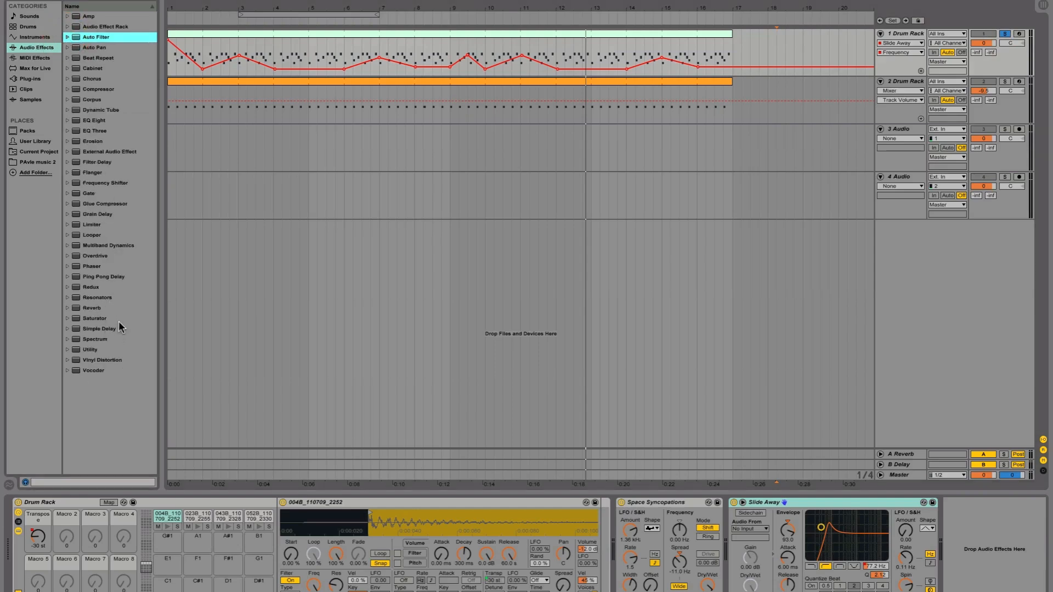
double_click(95, 255)
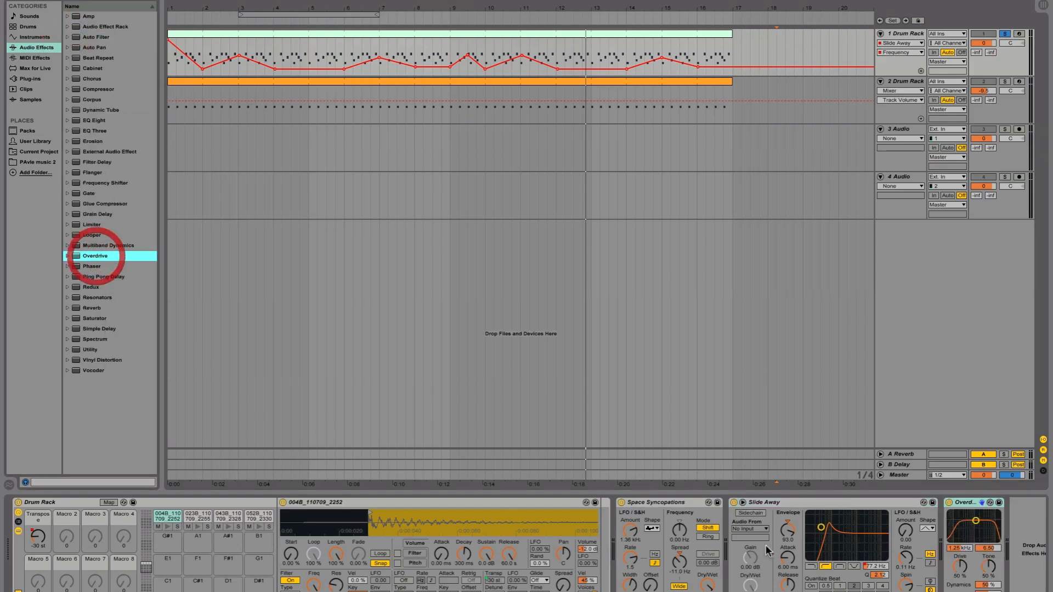
key("space")
key("space")
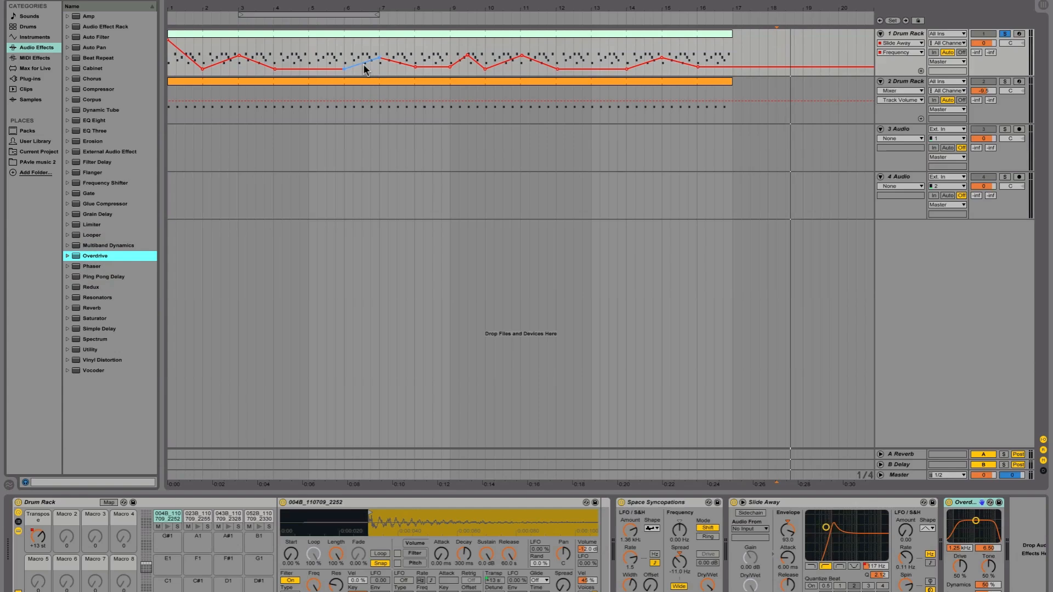
Play from bar 9 while setting the Overdrive's Drive to 31 % and Tone to 41 %, and unsolo 1 Drum Rack.
left_click(451, 47)
key("space")
left_click(959, 567)
left_click_drag(960, 566, 988, 573)
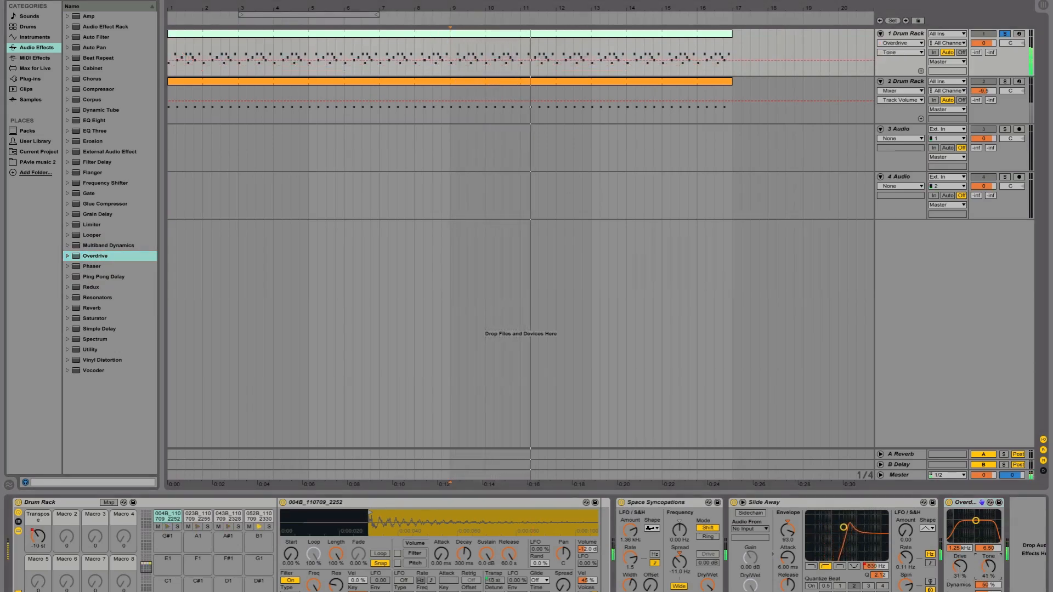
left_click(1006, 34)
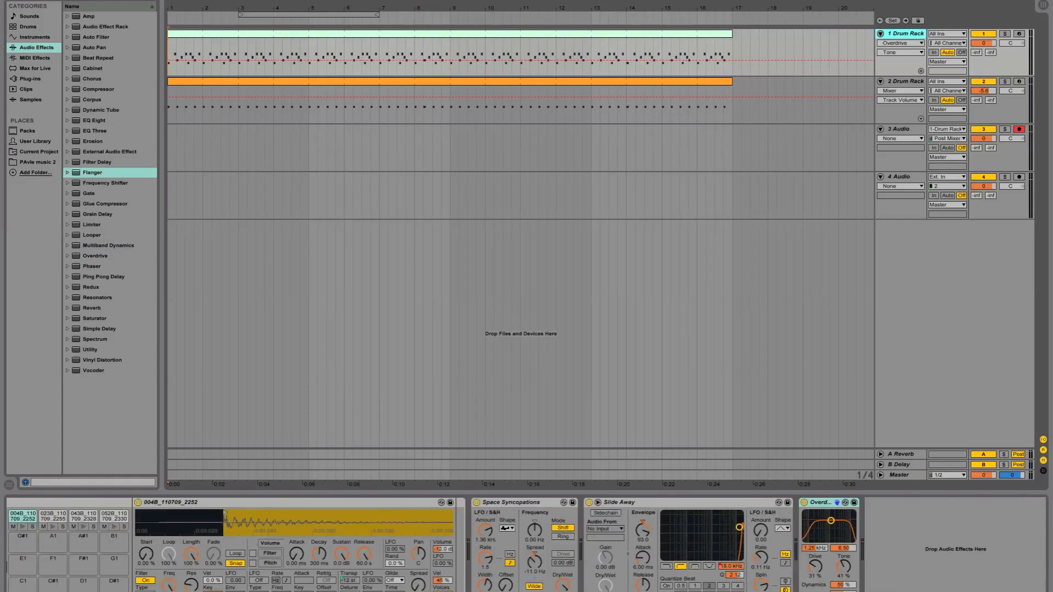
Record the 1 Drum Rack output onto the 3 Audio track from bar 1 and end the recorded clip at bar 9.
key("F9")
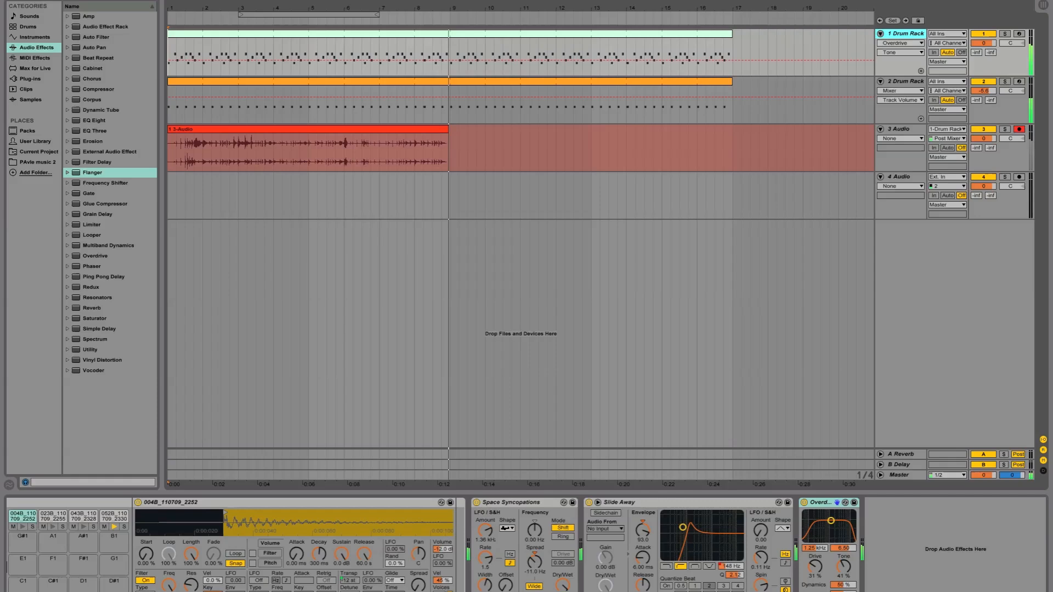
key("space")
left_click(449, 130)
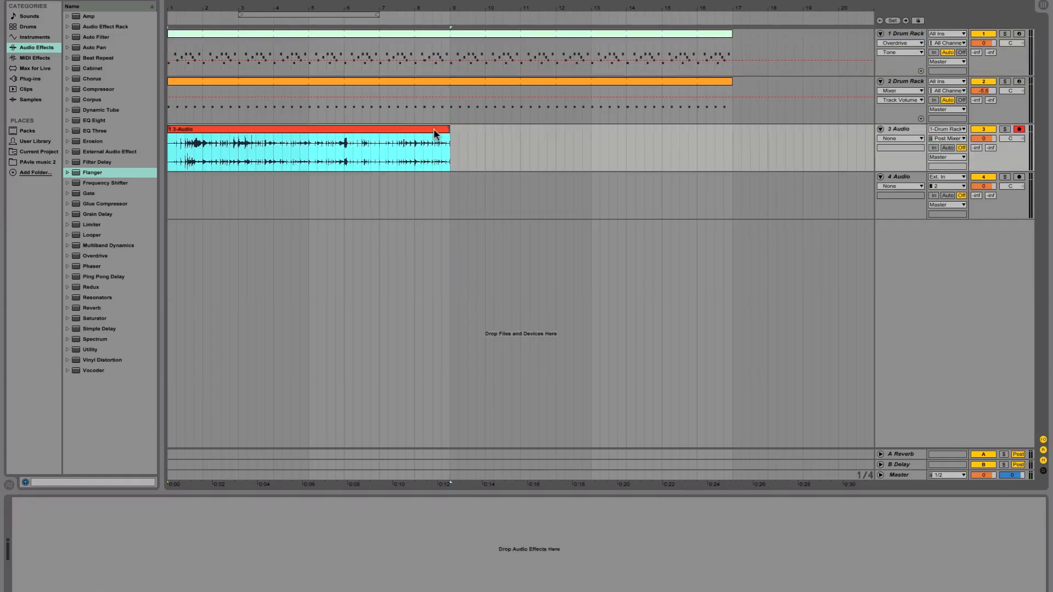
Stretch the recorded 3 Audio clip with a segment tempo of 999 BPM, solo the track and extend the clip past bar 21.
double_click(435, 132)
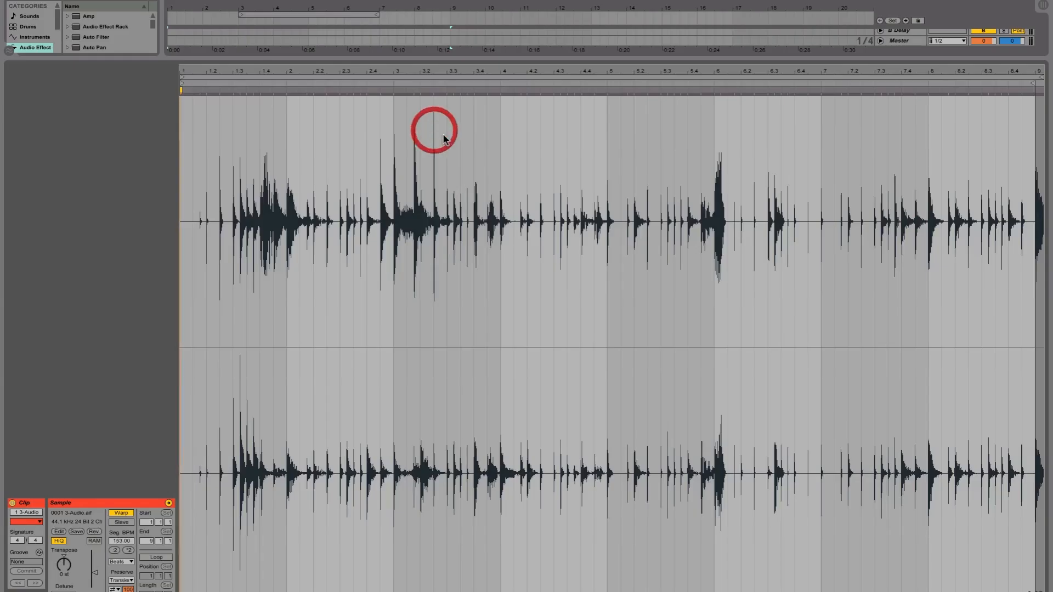
left_click(123, 561)
left_click(124, 516)
left_click_drag(122, 541, 122, 449)
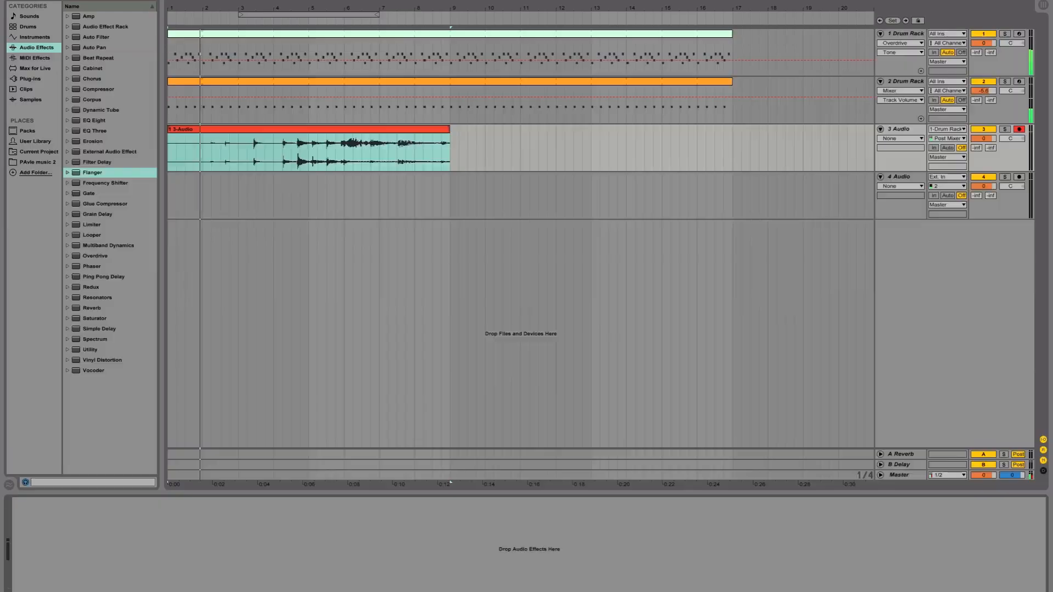
left_click(1005, 128)
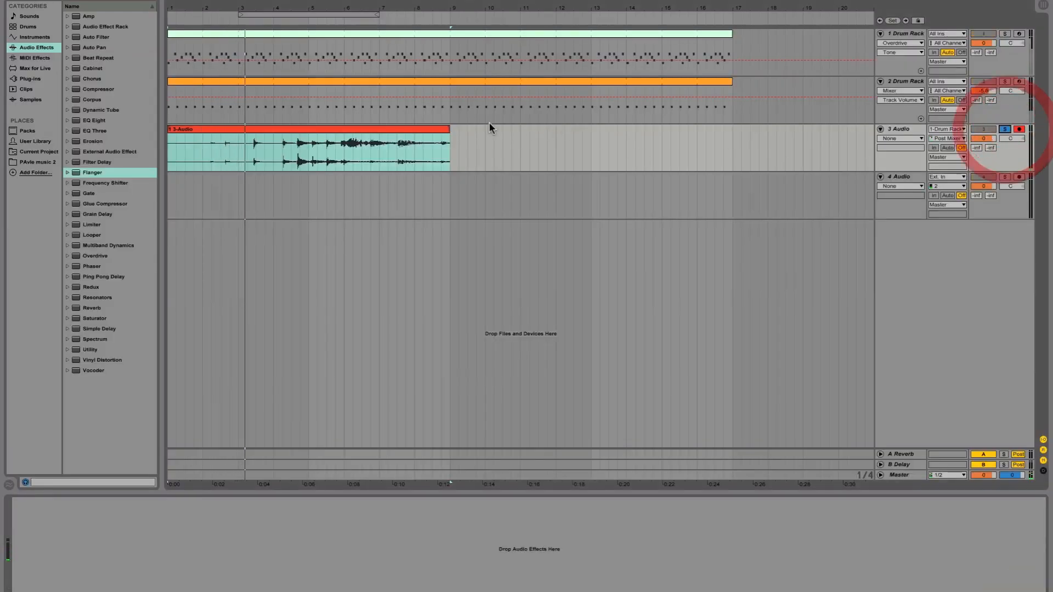
left_click_drag(439, 132, 874, 132)
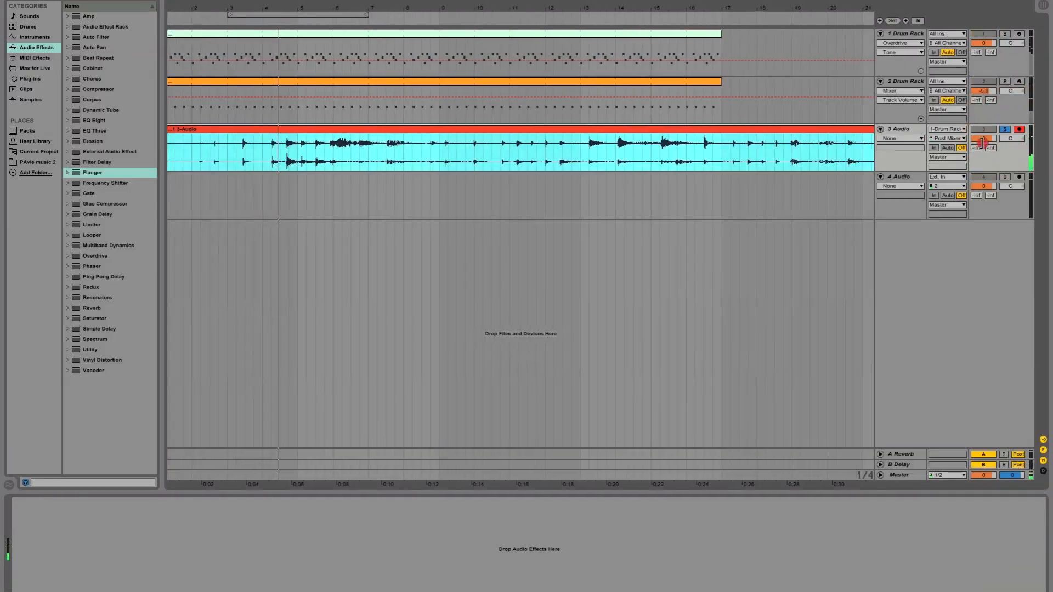
Audition the Tones warp mode on the 3 Audio clip and settle on Texture with a Grain Size of 144.73.
double_click(661, 130)
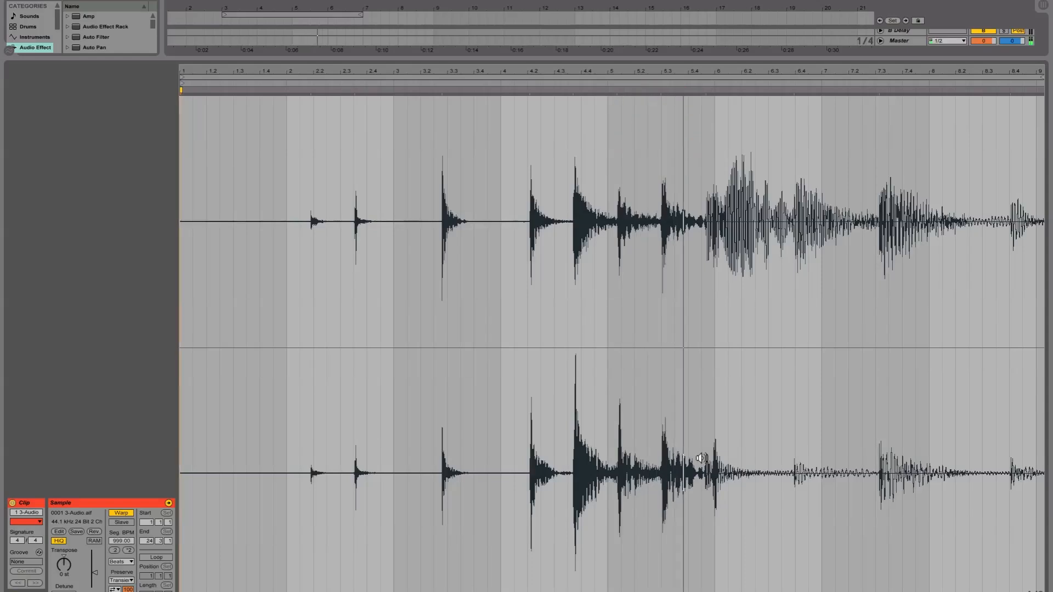
left_click(131, 563)
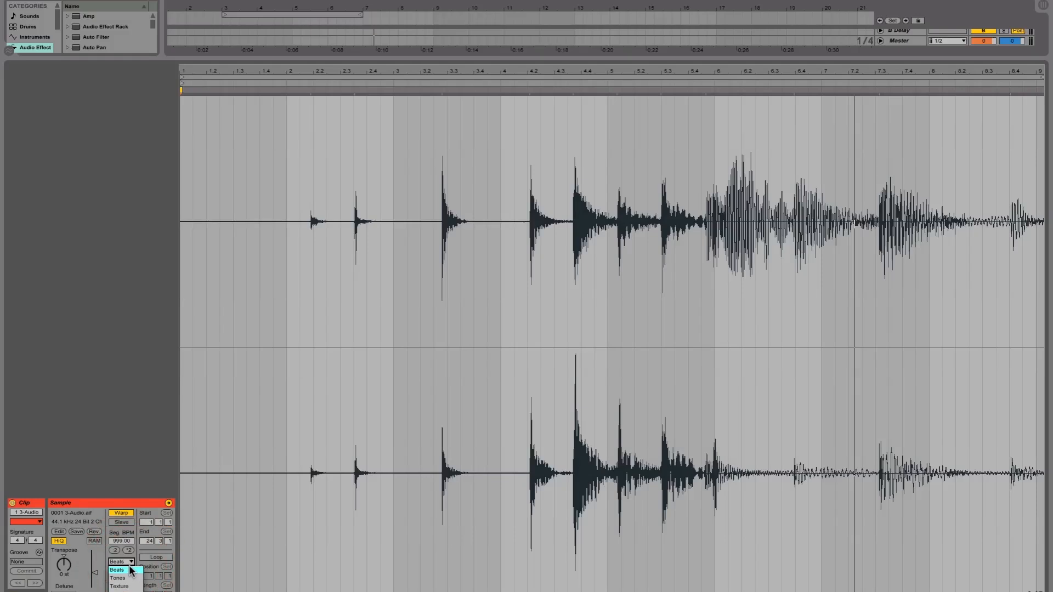
left_click(128, 578)
key("space")
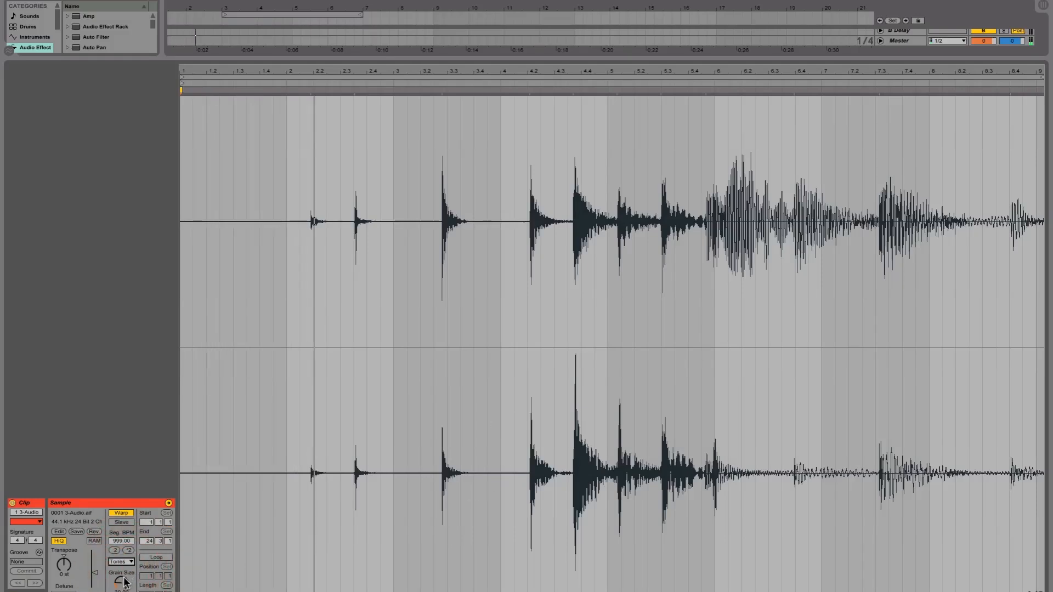
mouse_move(125, 582)
left_mouse_down()
mouse_move(125, 561)
mouse_move(125, 578)
left_mouse_up()
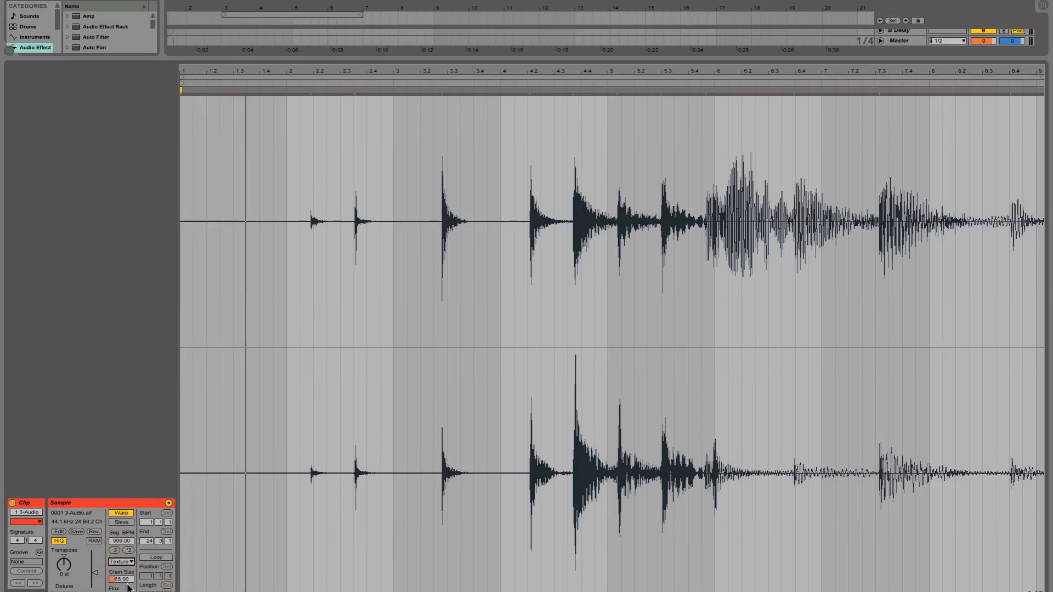
mouse_move(118, 580)
left_mouse_down()
mouse_move(74, 568)
mouse_move(64, 553)
mouse_move(64, 566)
left_mouse_up()
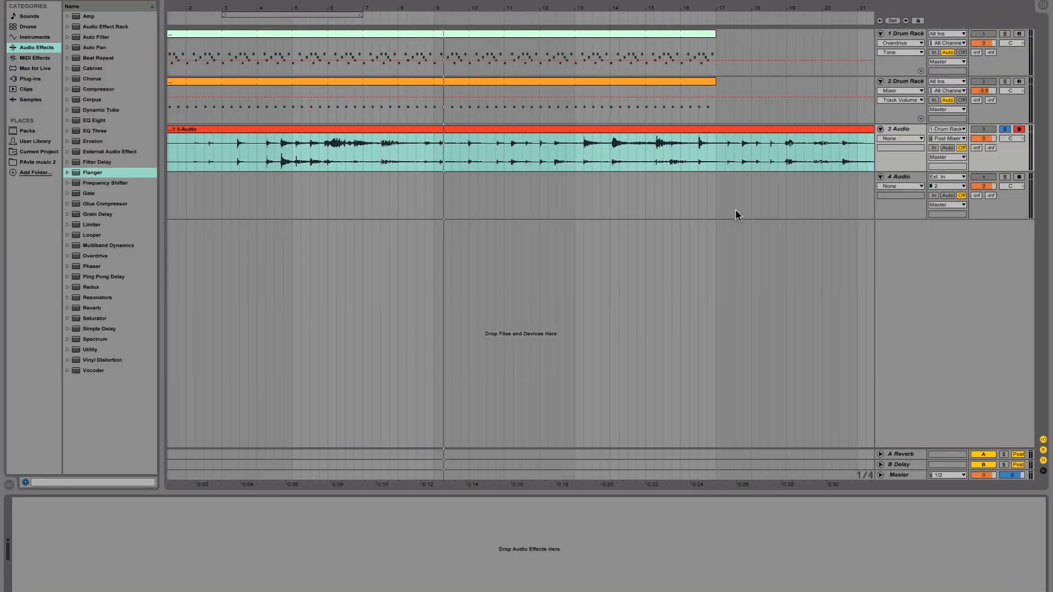
Set the input of 4 Audio to 3-Audio, arm the track and start recording into the arrangement.
left_click(520, 196)
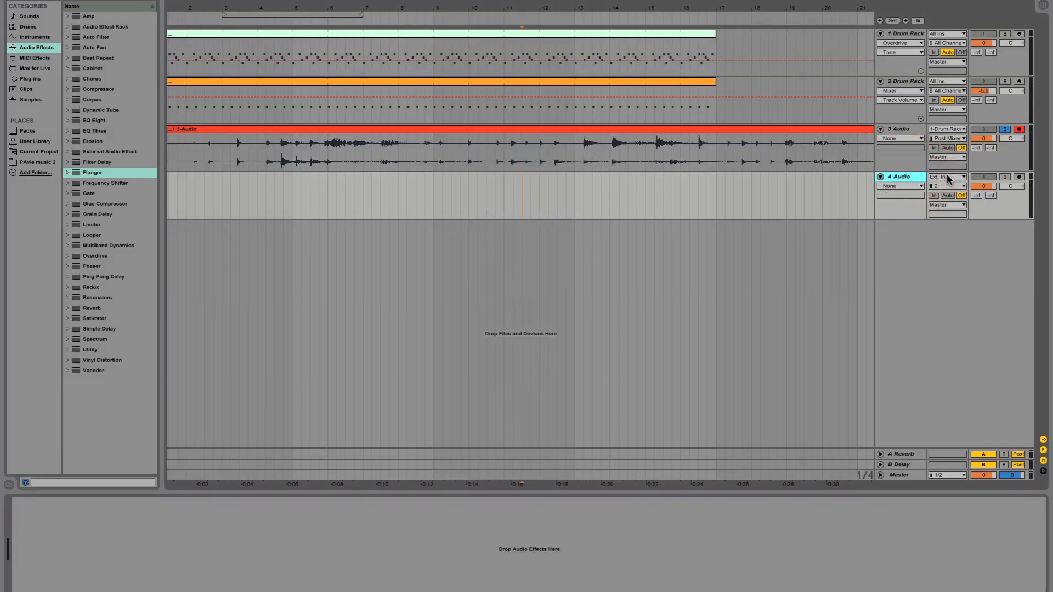
left_click(947, 177)
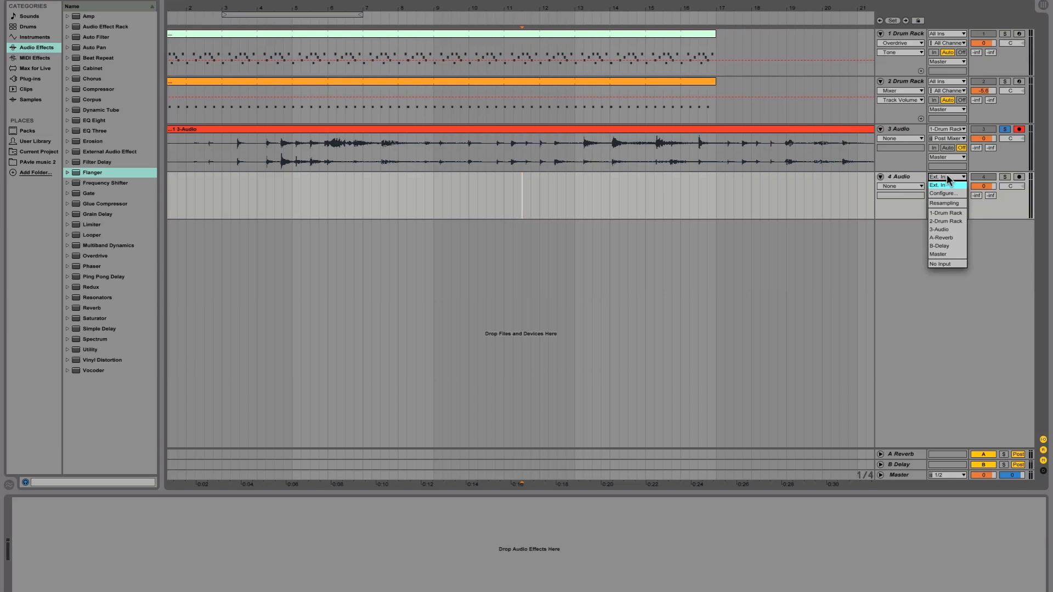
left_click(945, 230)
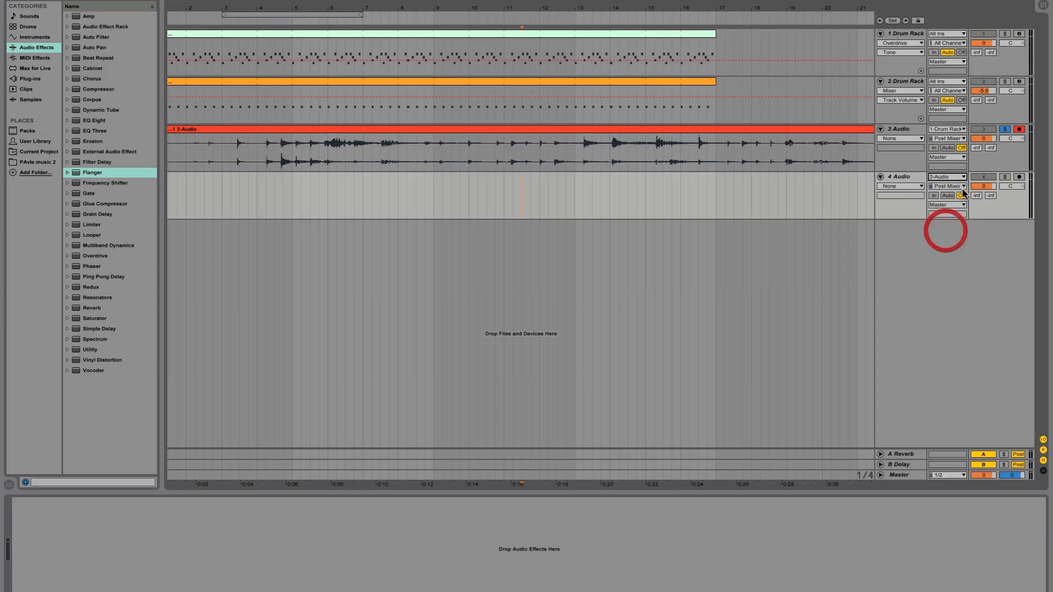
left_click(751, 141)
left_click(1020, 177)
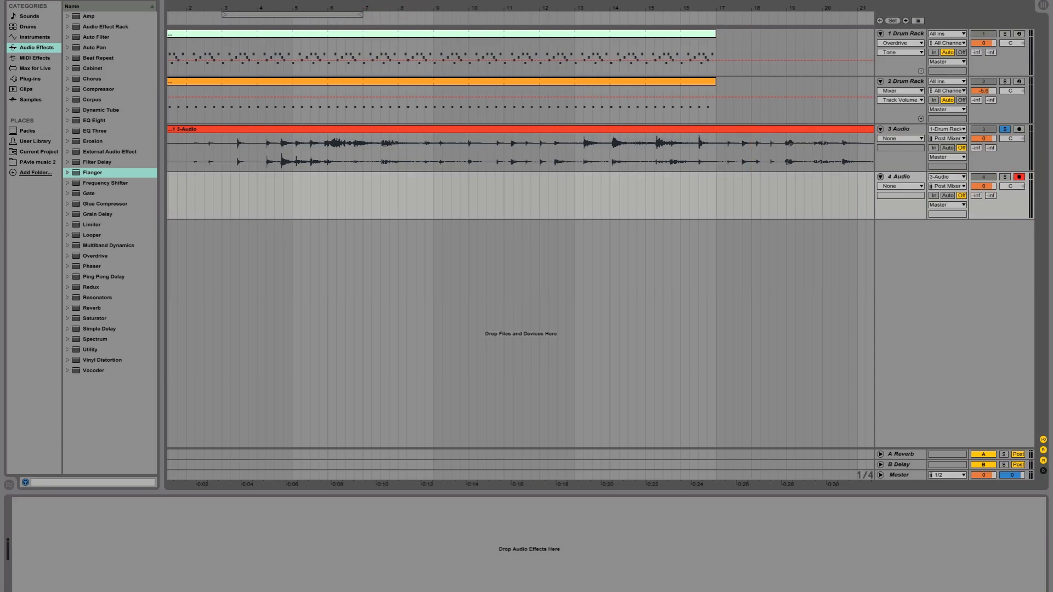
left_click(392, 0)
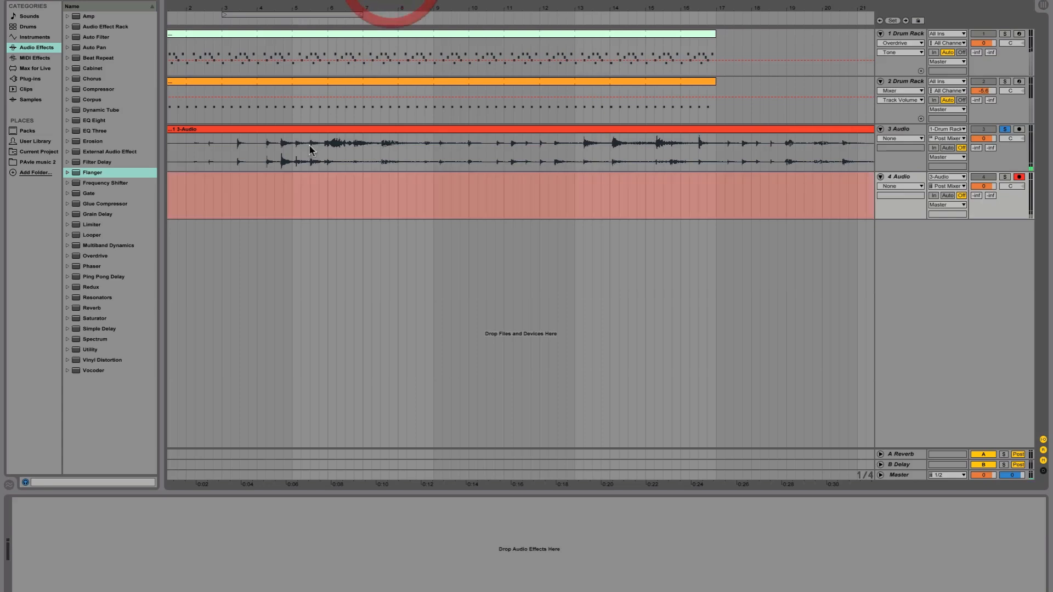
Vary the 3 Audio clip's Grain Size and Transpose while its output records onto 4 Audio.
double_click(289, 128)
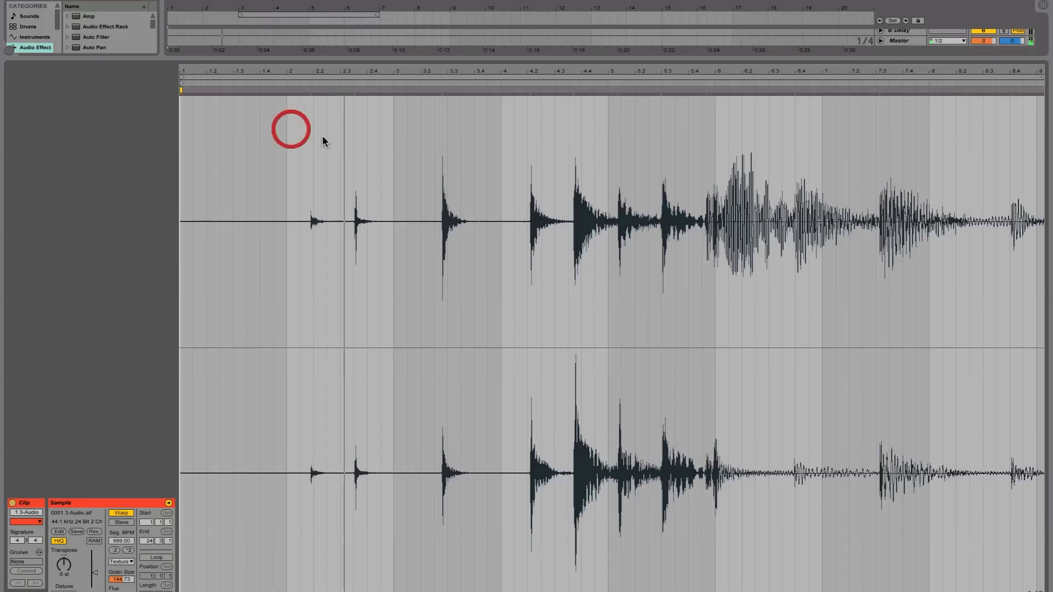
left_click_drag(124, 579, 125, 577)
left_click_drag(64, 565, 63, 545)
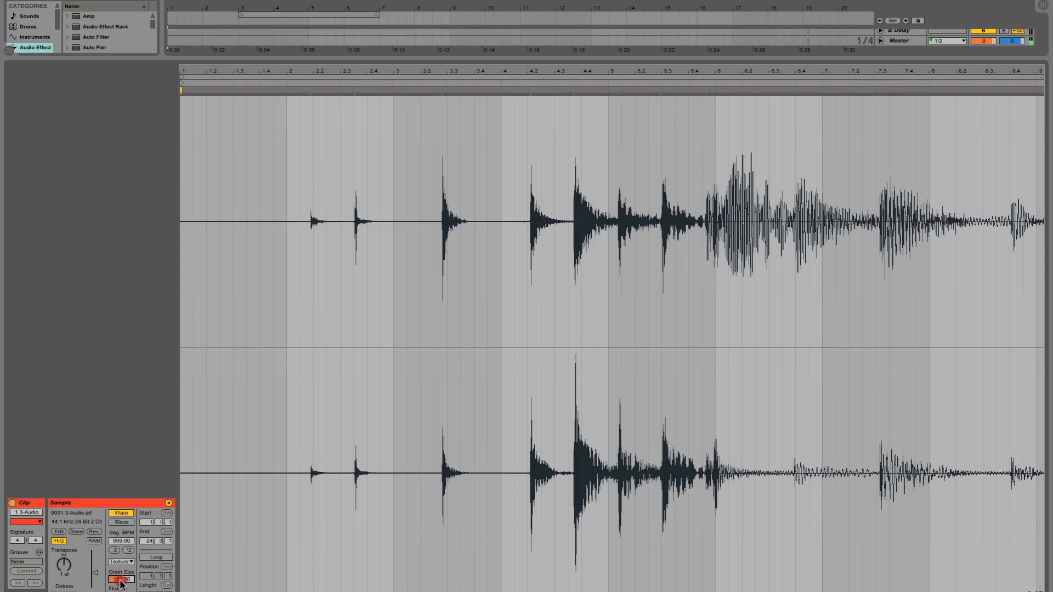
left_click(63, 566)
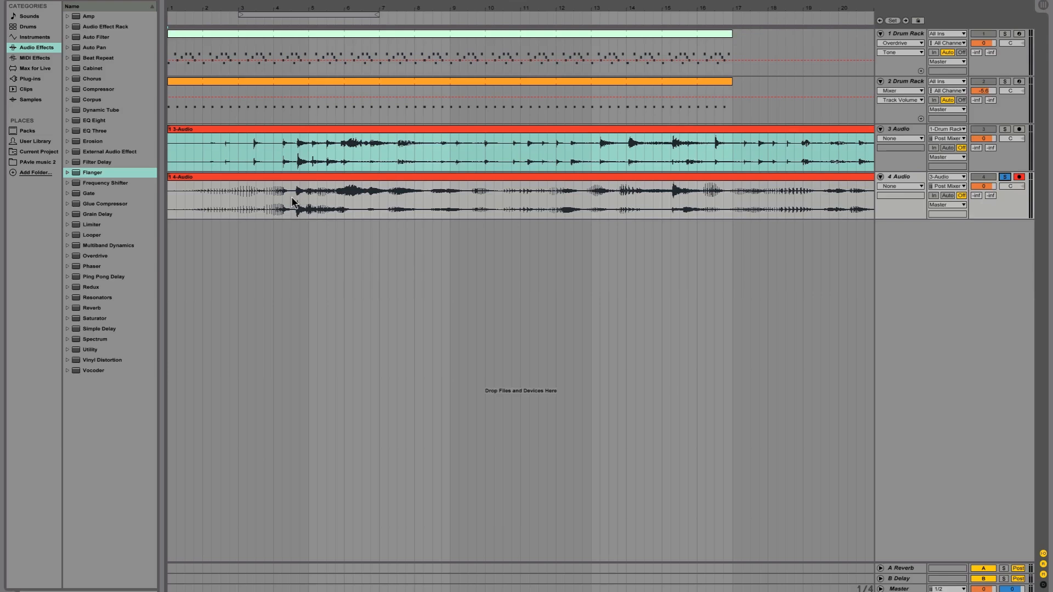
Add Reverb to 4 Audio with its input filter at 1.48 kHz, adjust the Decay Time and play from the middle of bar 4.
double_click(93, 309)
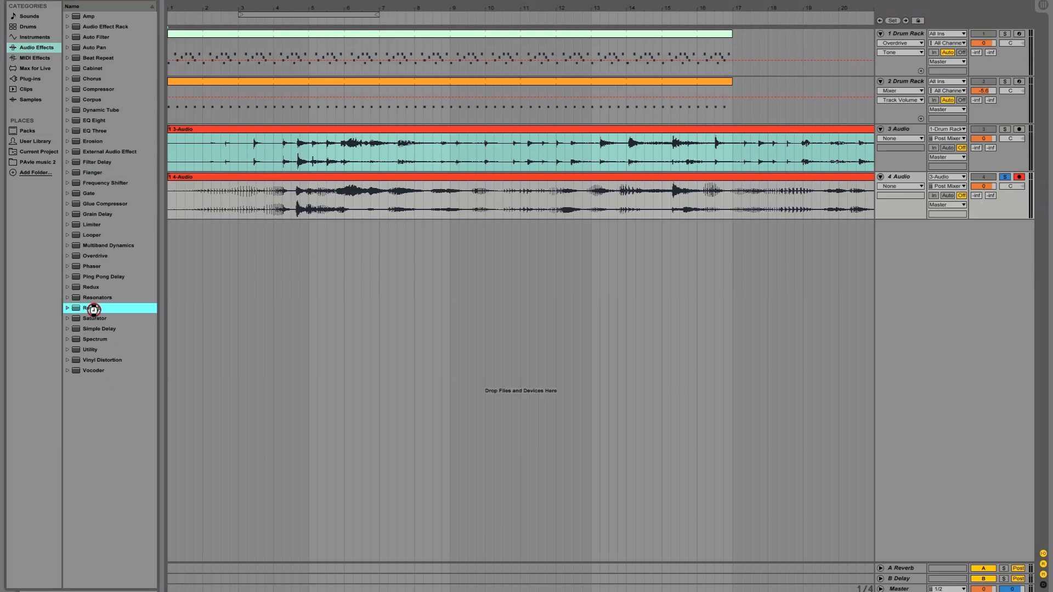
left_click_drag(45, 540, 41, 541)
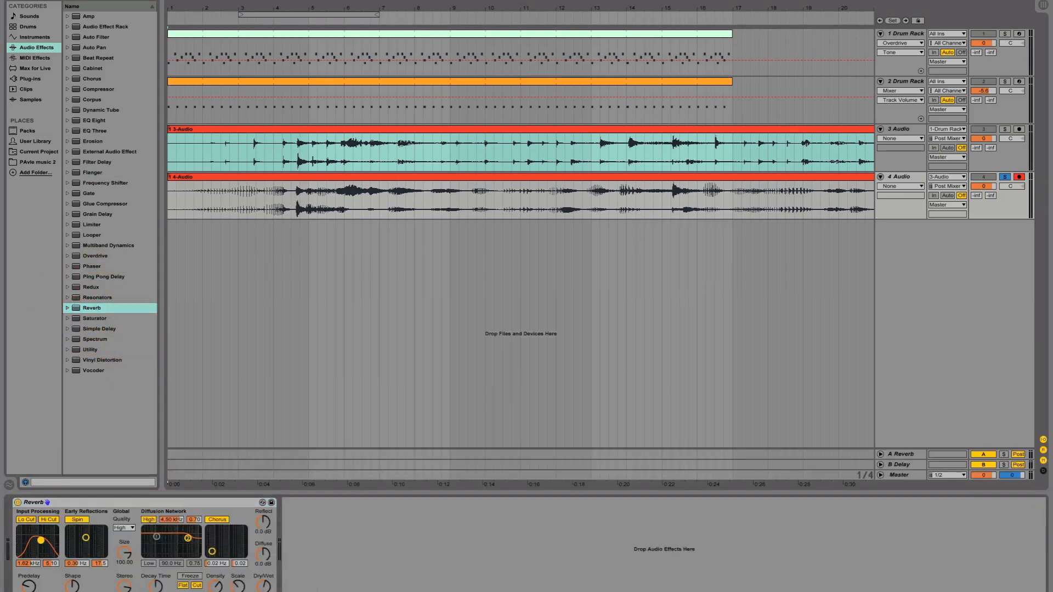
left_click(157, 585)
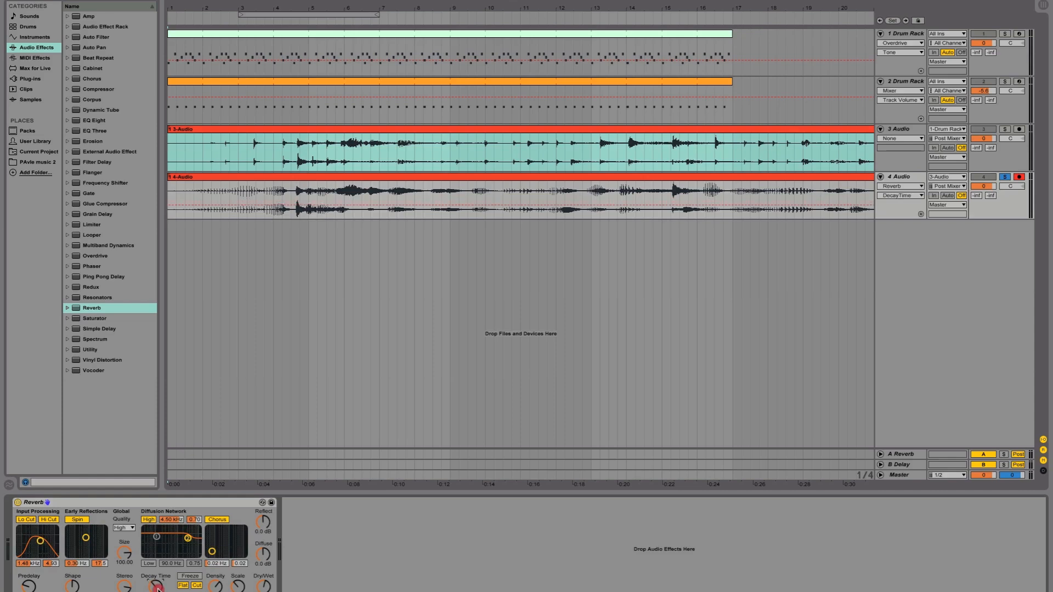
left_click(295, 192)
key("space")
Add Ping Pong Delay after the Reverb on 4 Audio and adjust its Dry/Wet amount during playback.
double_click(104, 277)
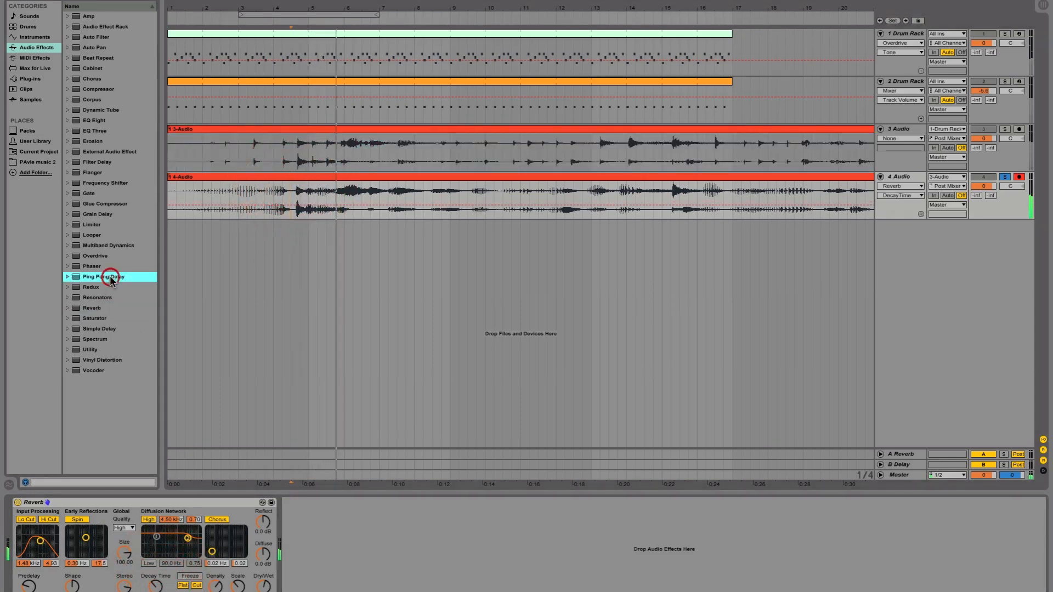
left_click(327, 586)
left_click_drag(326, 585, 325, 585)
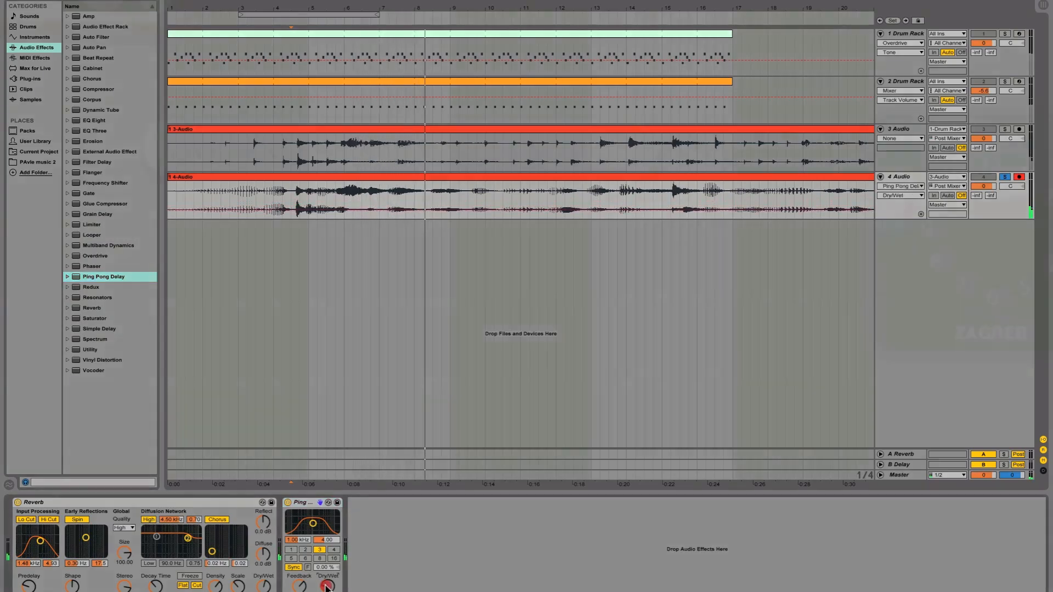
Listen to the processed 4 Audio recording from bar 16 and examine its waveform up close.
key("F12")
left_click(391, 419)
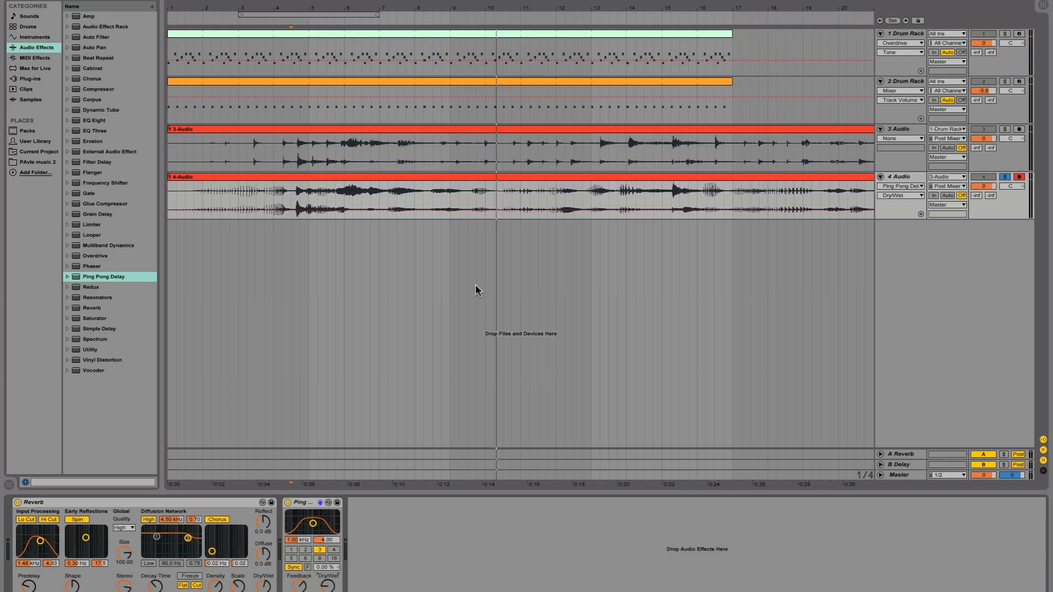
left_click(582, 196)
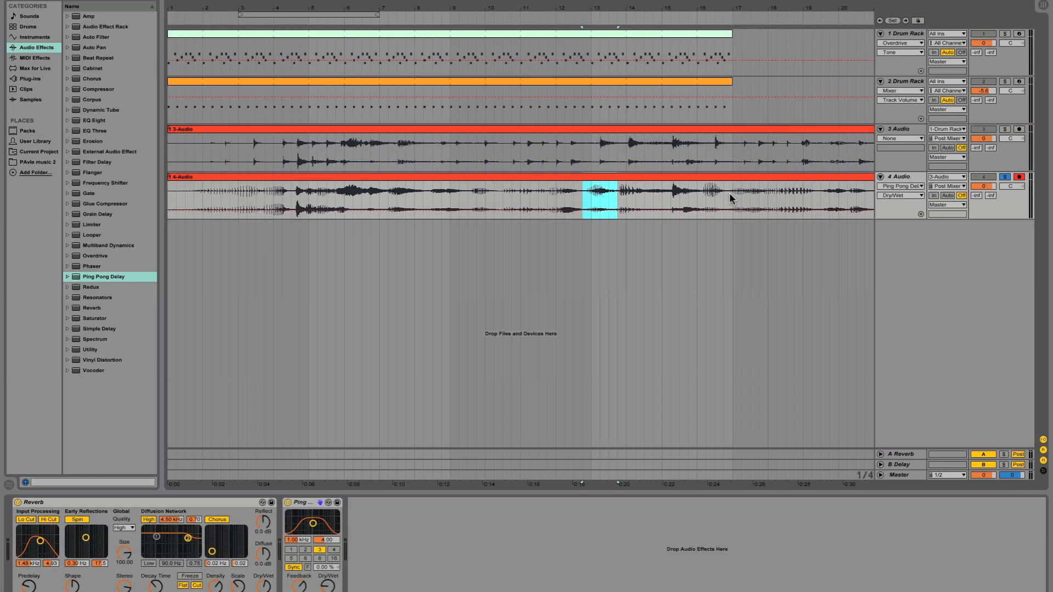
left_click(698, 202)
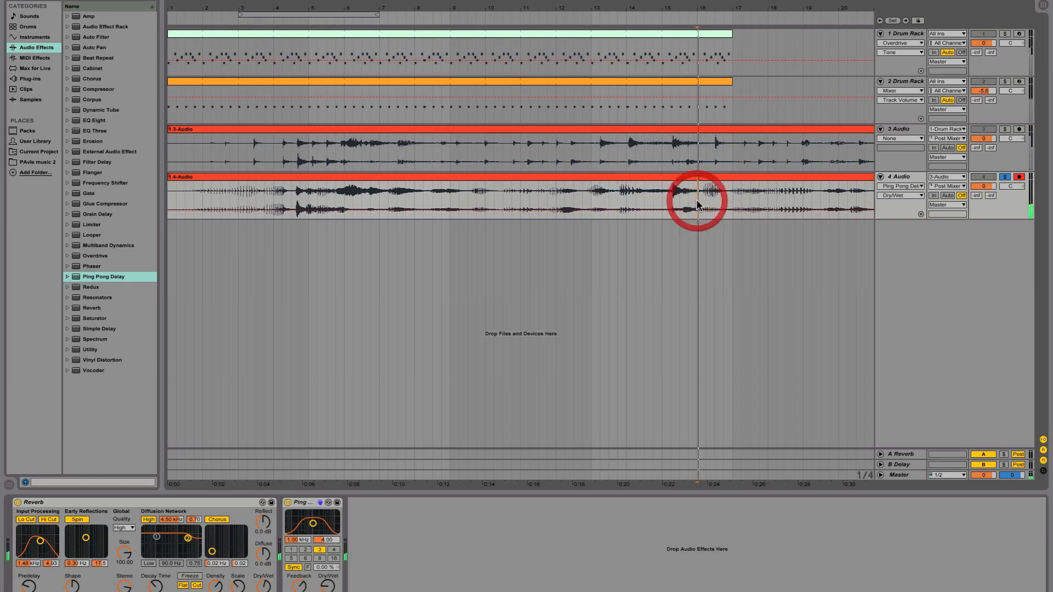
key("plus")
key("plus")
key("plus")
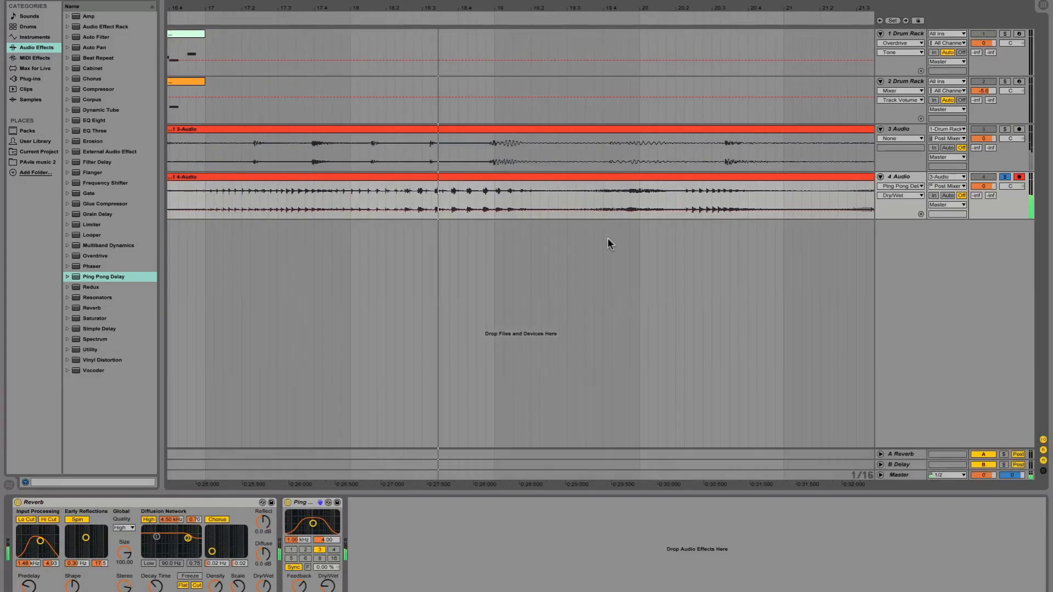
Audition the 4 Audio recording from several points, finishing with playback from bar 3, to look for a usable passage.
key("minus")
key("minus")
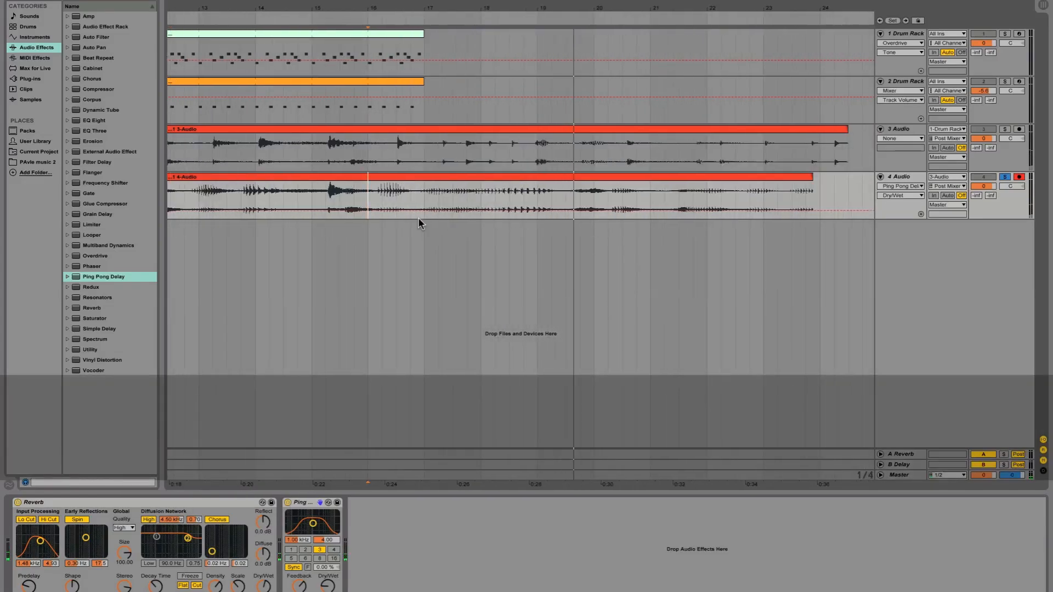
left_click(415, 197)
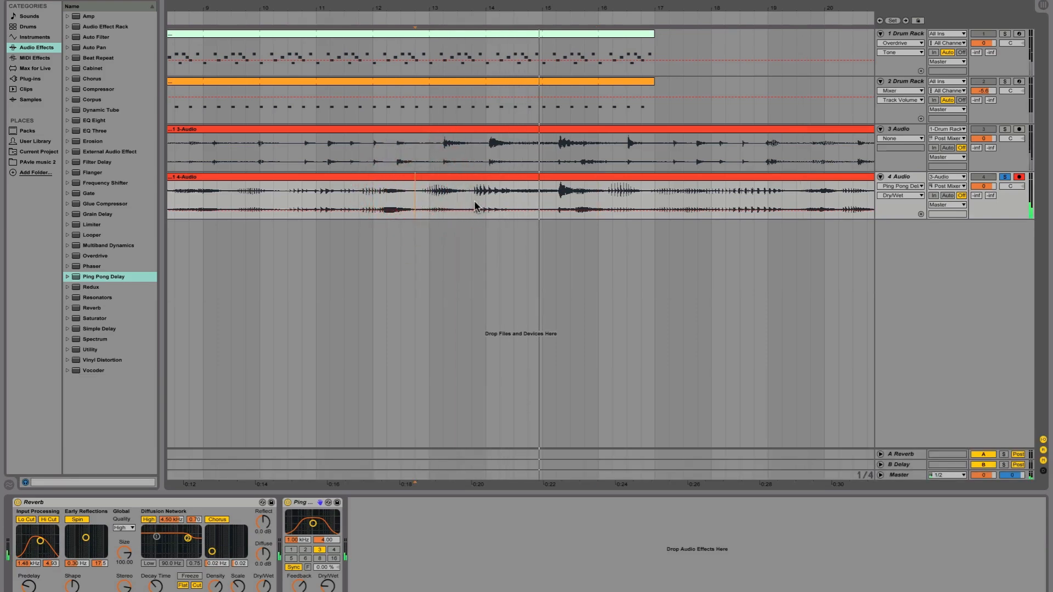
scroll(482, 212, "left", 8)
left_click(324, 196)
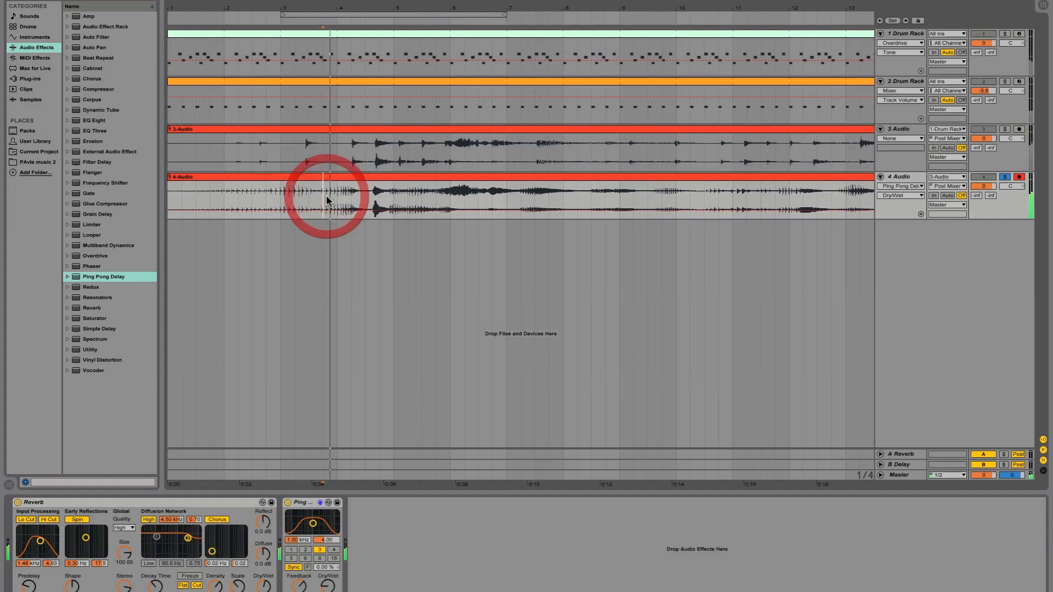
left_click(282, 196)
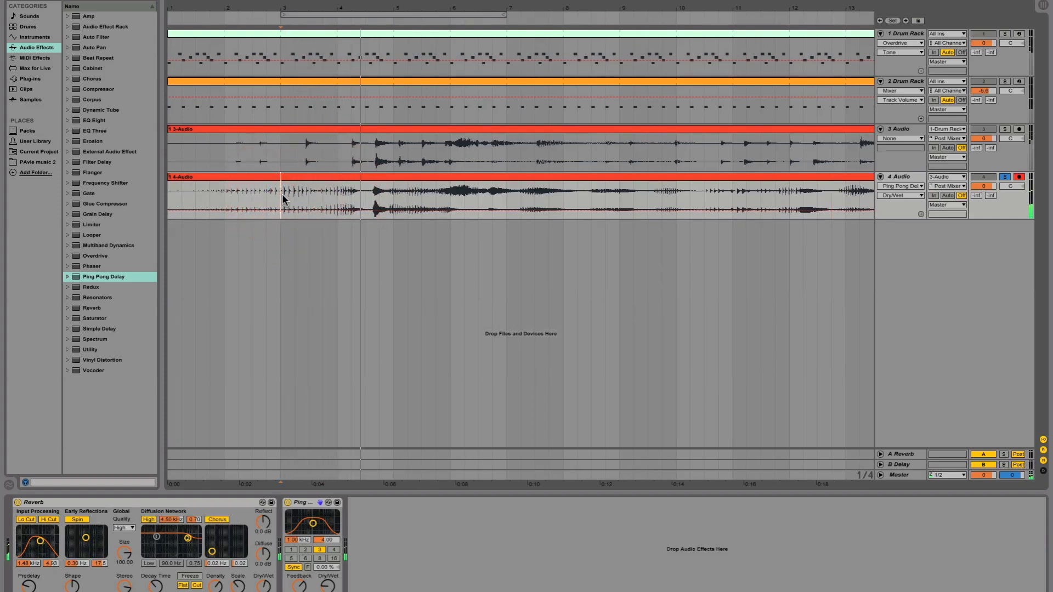
Consolidate the two-beat passage starting at bar 3 of 4 Audio into its own clip and open its waveform.
left_click_drag(282, 198, 307, 196)
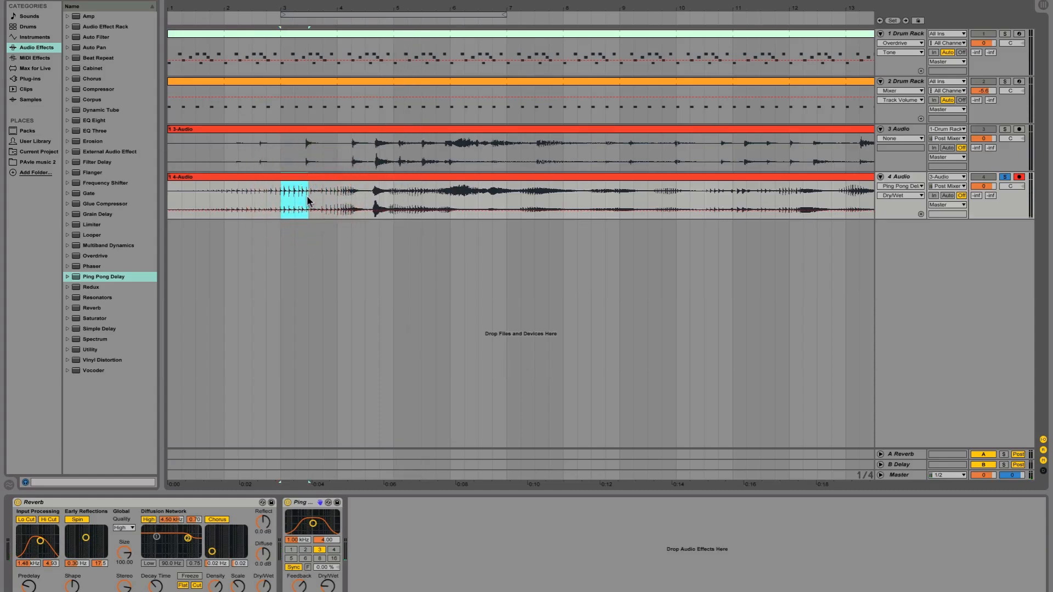
key("space")
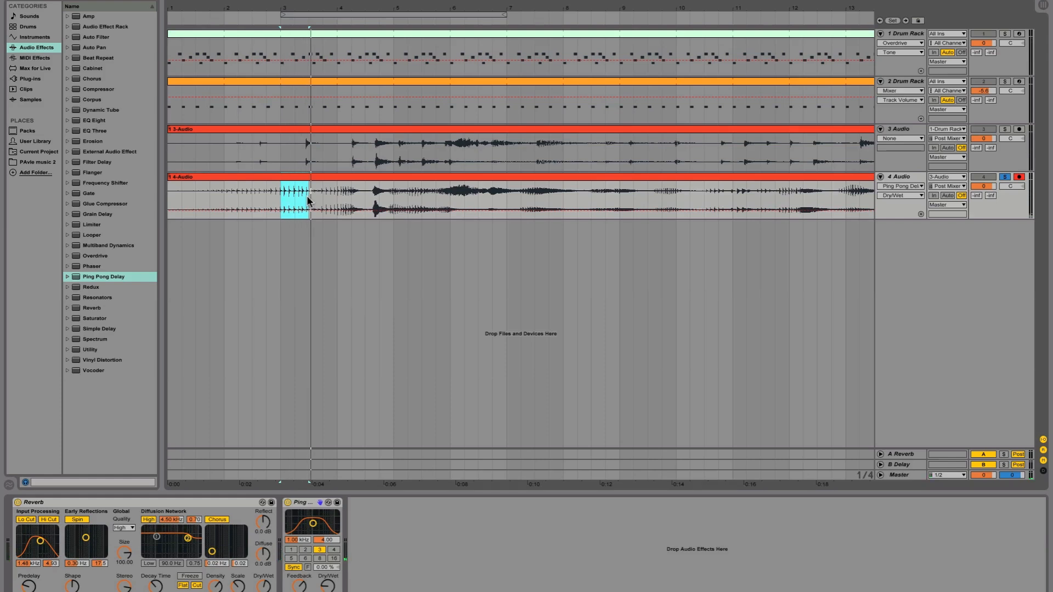
key("super")
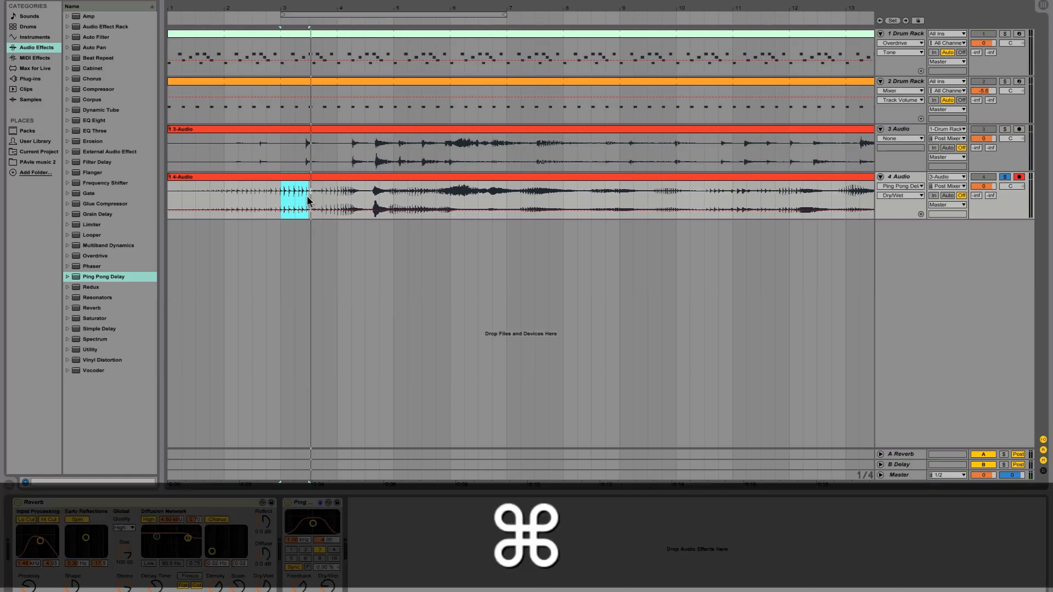
key("super+j")
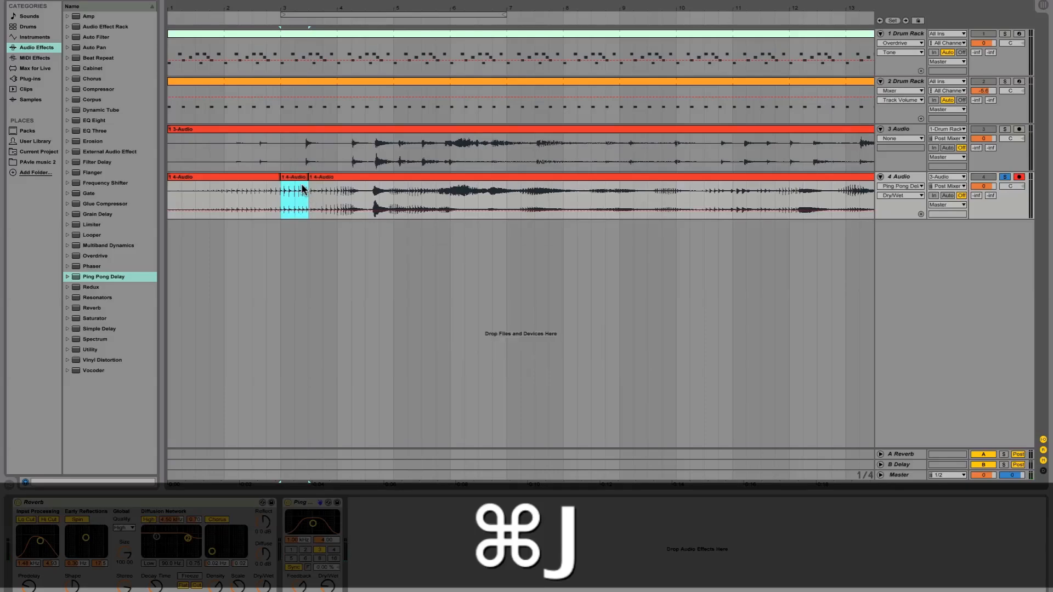
double_click(299, 178)
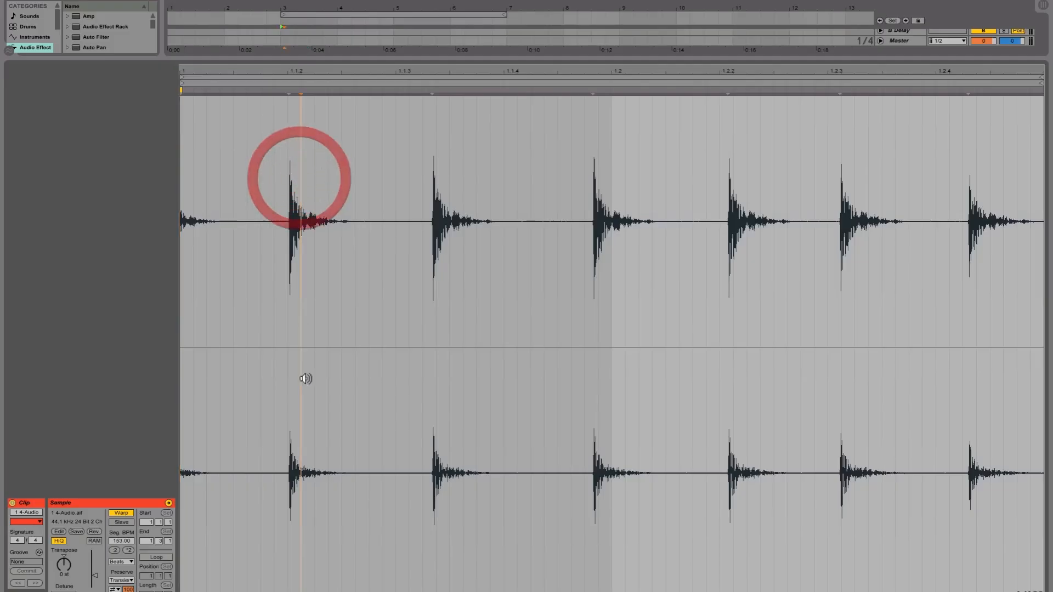
Set the clip's grid to fixed 1/16 and warp the first four strong hits onto 1.1.2, 1.1.3, 1.1.4 and 1.2.
right_click(377, 268)
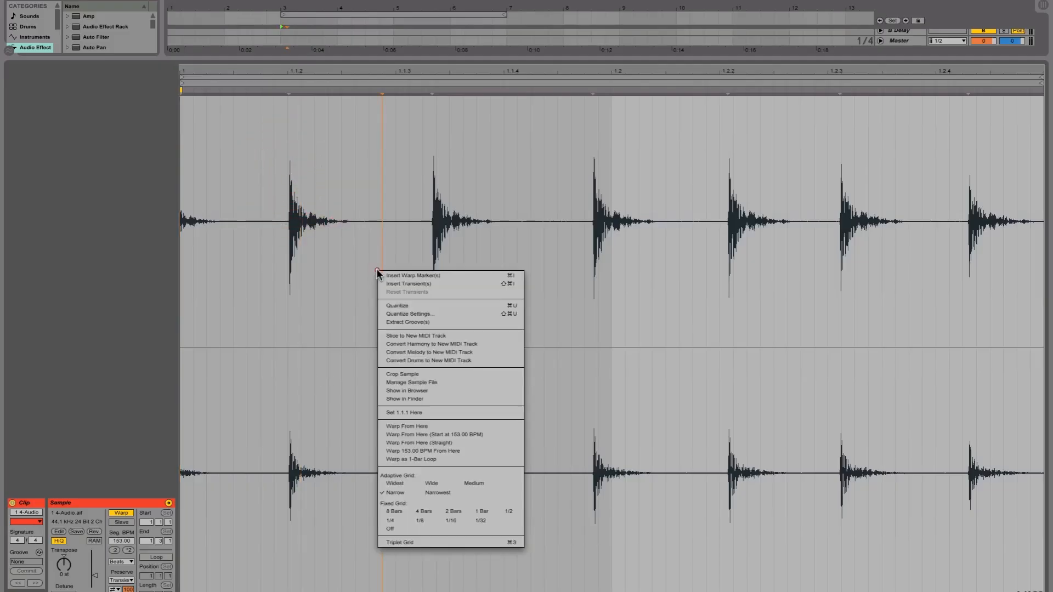
left_click(450, 521)
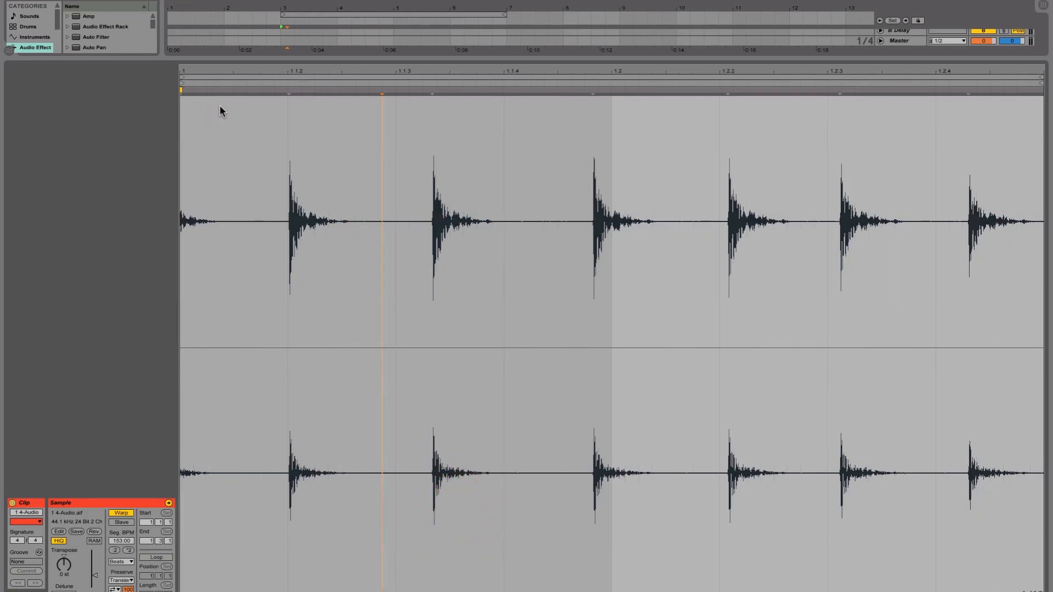
double_click(286, 90)
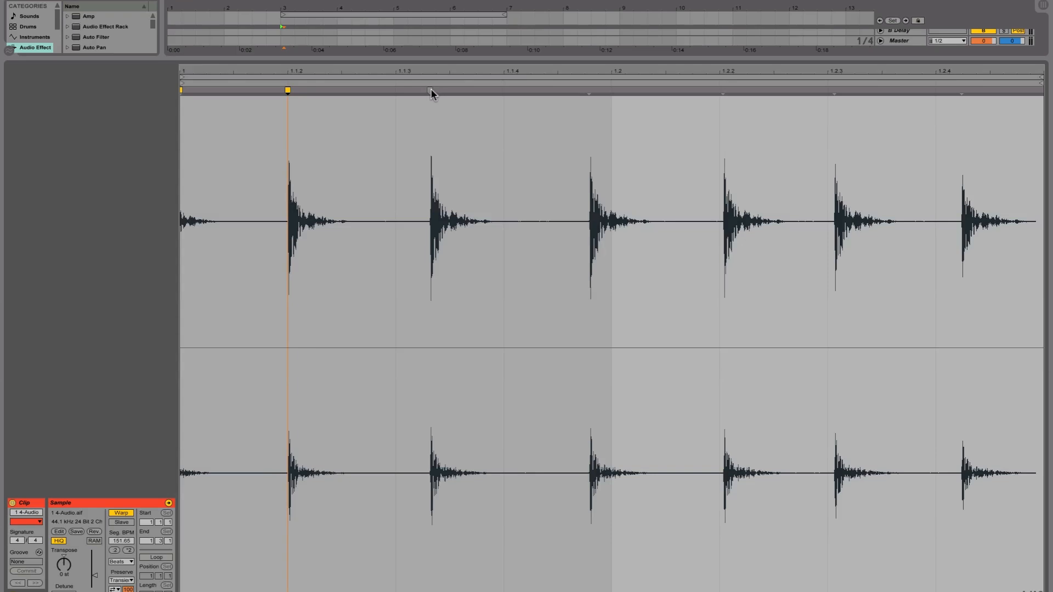
left_click_drag(429, 90, 383, 95)
left_click(394, 92)
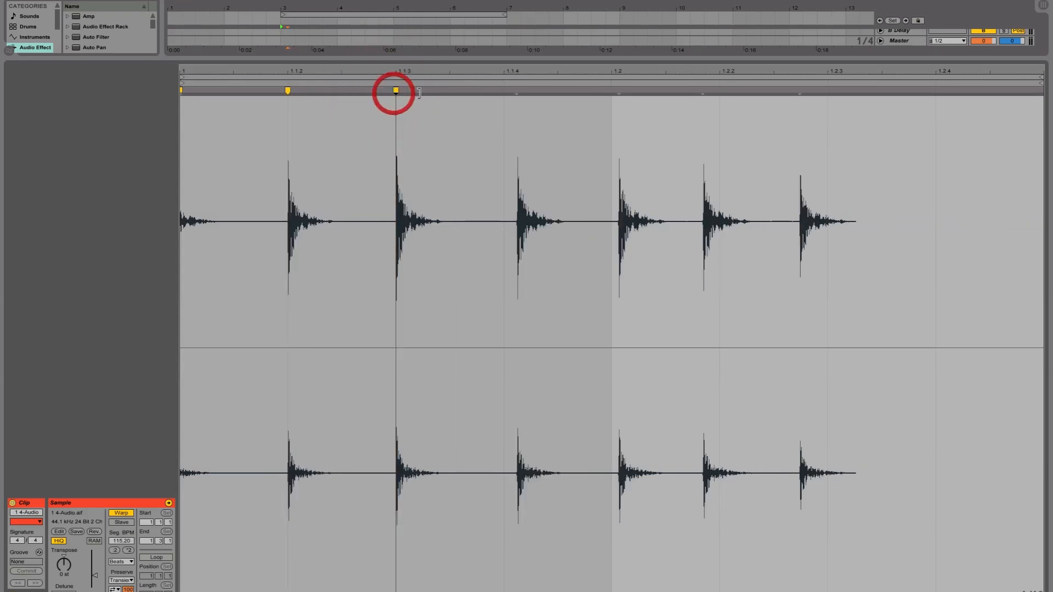
left_click_drag(516, 92, 505, 92)
left_click(504, 91)
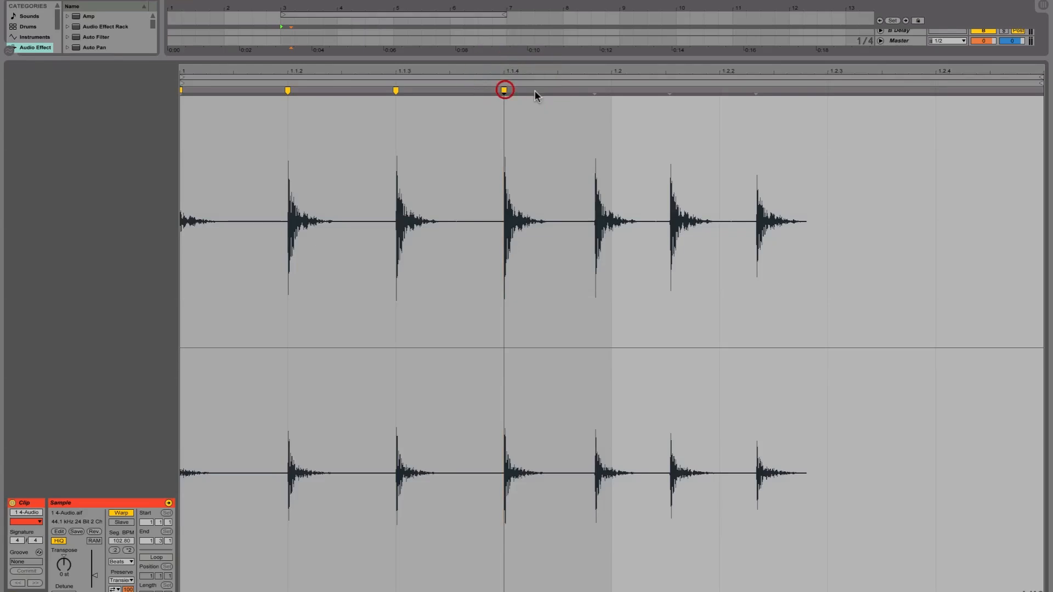
left_click_drag(595, 91, 611, 89)
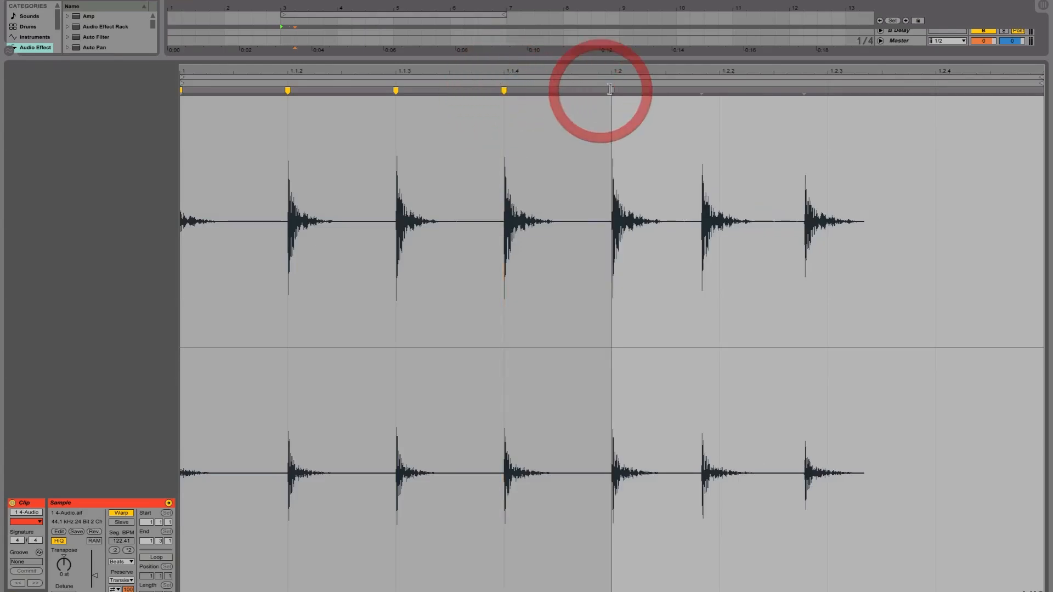
Set the grid to 1/32 and warp the last two hits midway between 1.2 and 1.2.2 and midway between 1.2.2 and 1.2.3.
right_click(680, 140)
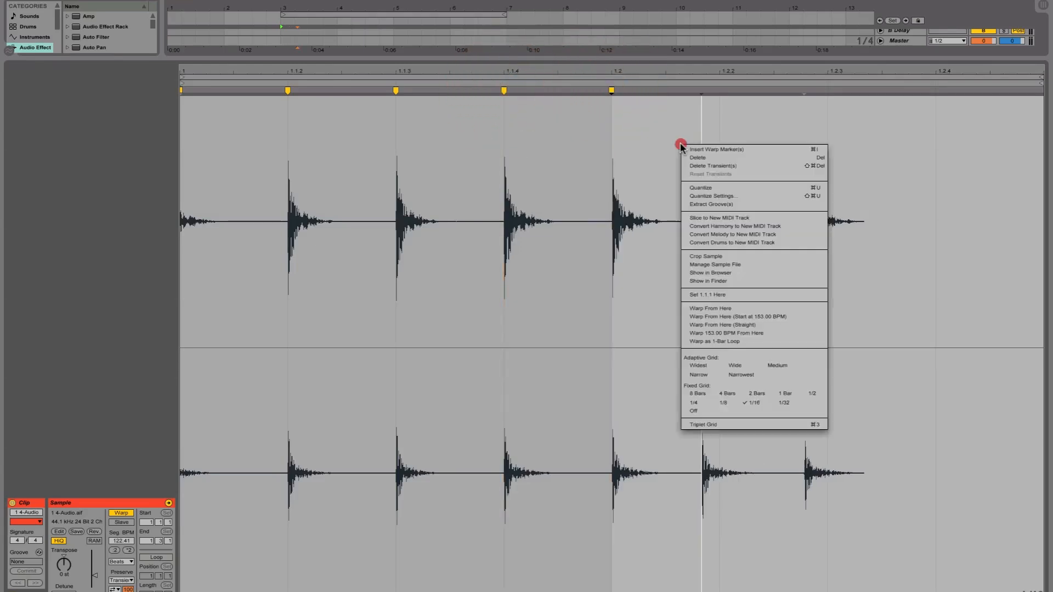
left_click(781, 404)
mouse_move(702, 93)
left_mouse_down()
mouse_move(666, 90)
mouse_move(771, 88)
left_mouse_up()
left_click(771, 87)
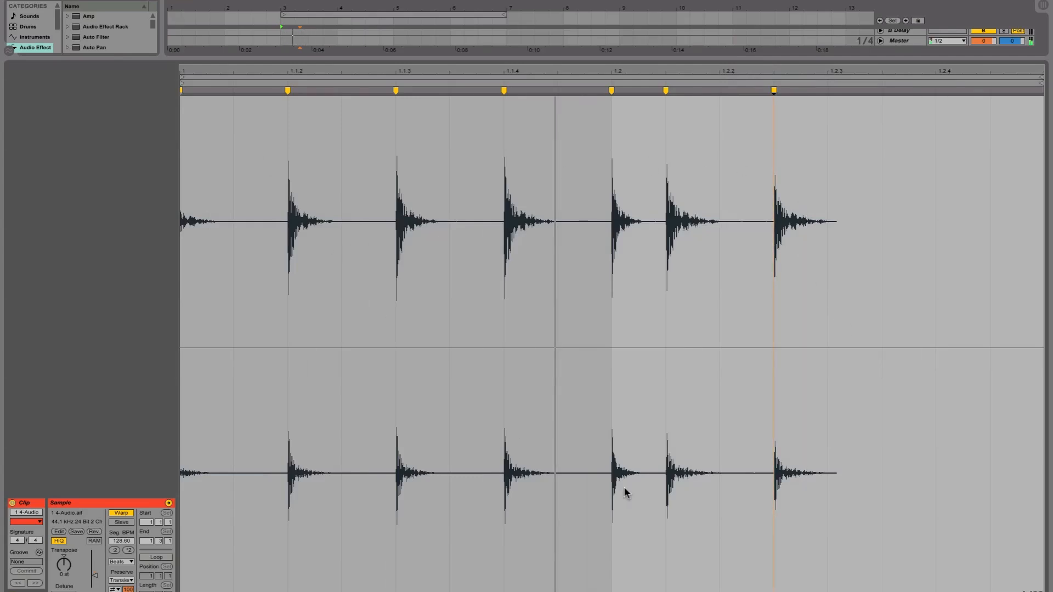
Set the grid back to 1/16 and move the last two hits' warp markers onto 1.2.4 and 1.2.2.
right_click(847, 166)
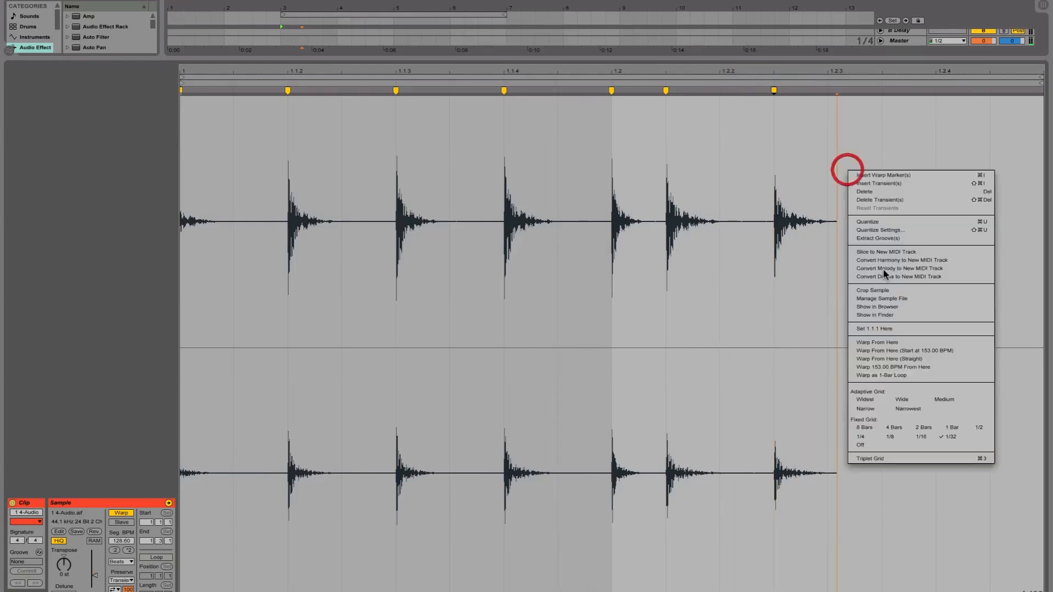
left_click(924, 436)
left_click_drag(774, 92, 926, 105)
left_click_drag(667, 90, 694, 91)
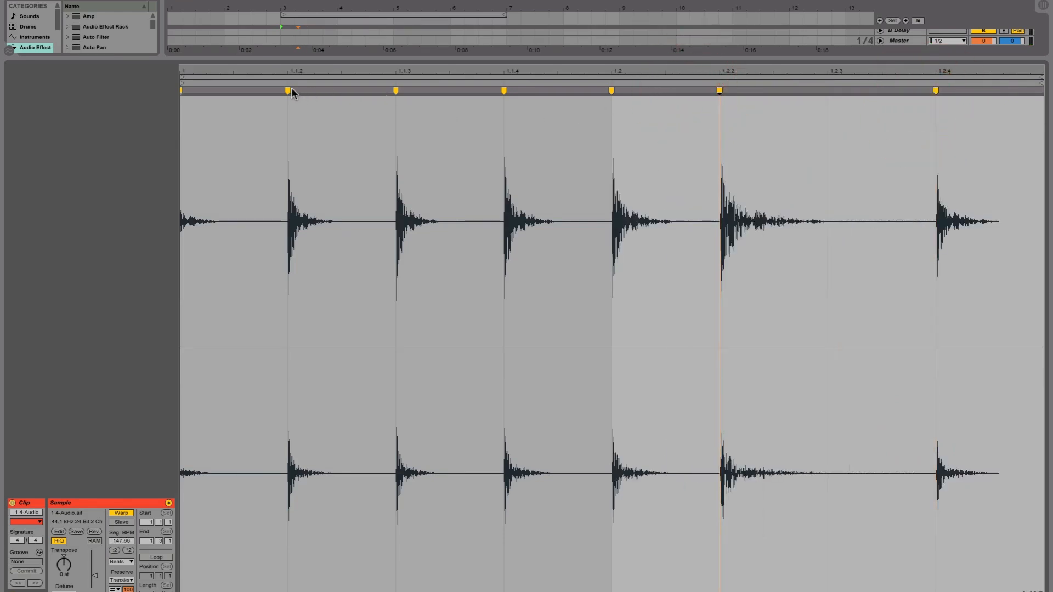
Move the warp marker at 1.1.2 to the clip's start and play the clip back.
left_click_drag(288, 91, 200, 95)
key("space")
key("space")
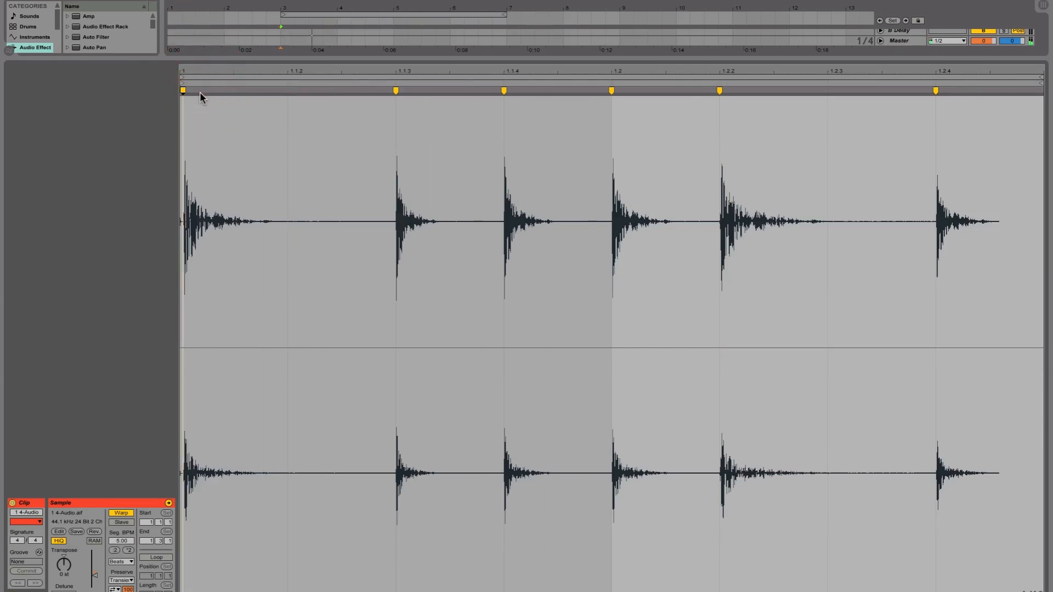
key("space")
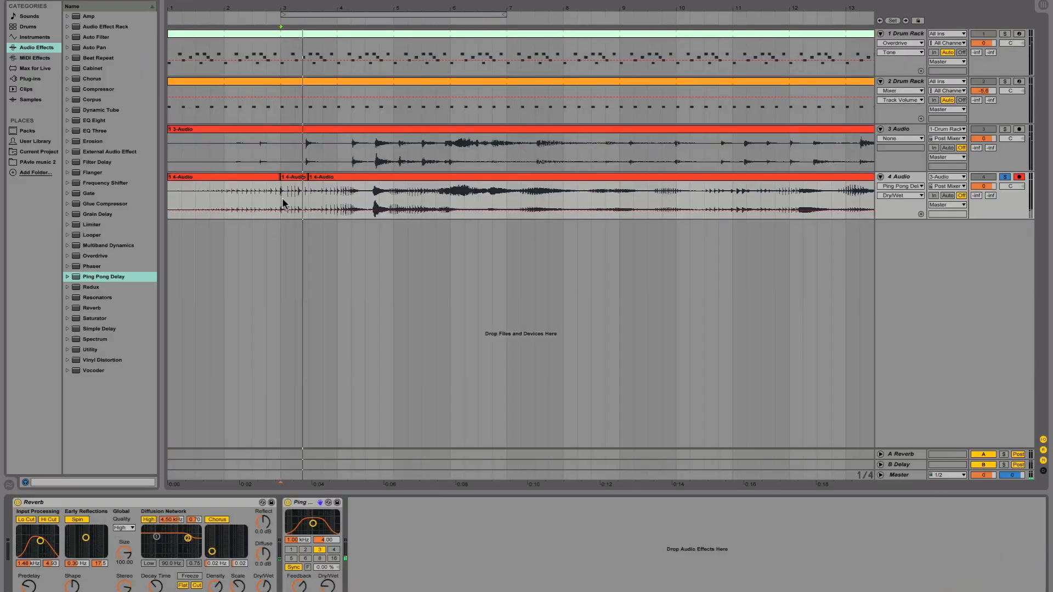
Move the warped clip from 4 Audio to bar 3 of 3 Audio, turn off soloing and play all tracks together.
left_click(294, 181)
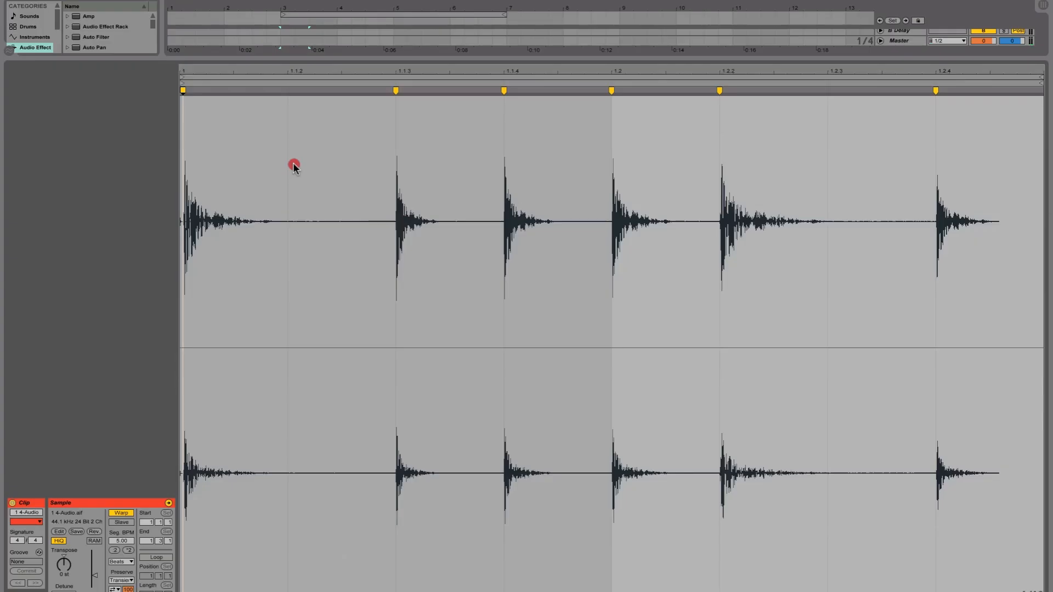
left_click(294, 163)
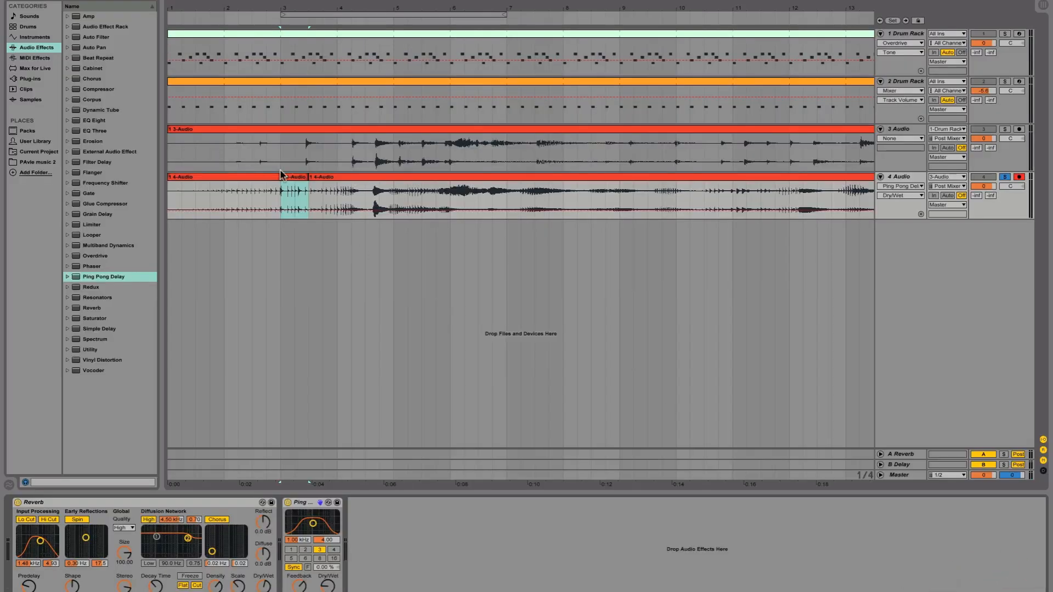
left_click_drag(296, 181, 301, 160)
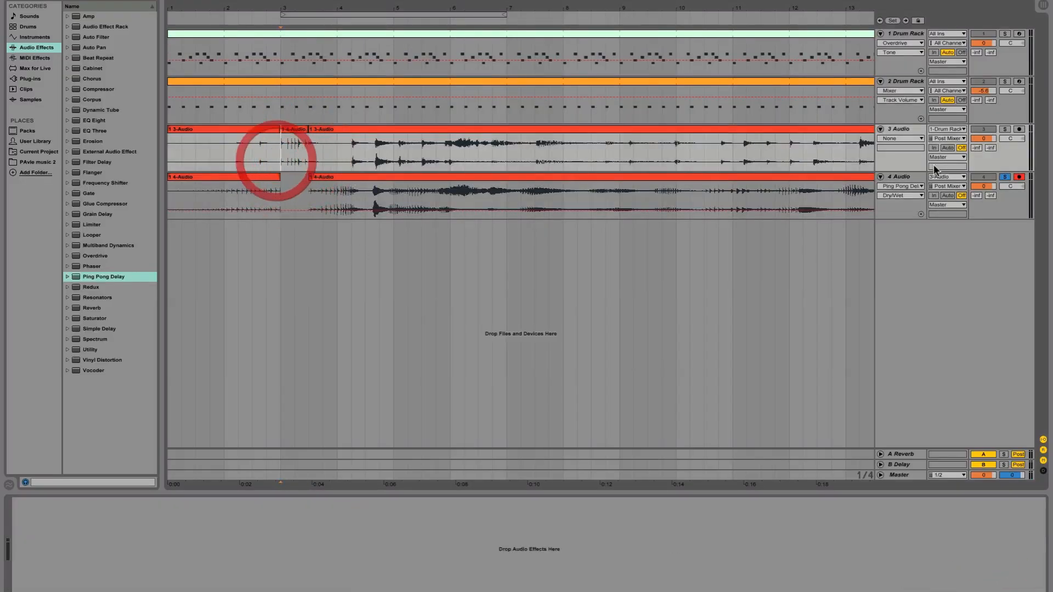
left_click(1005, 130)
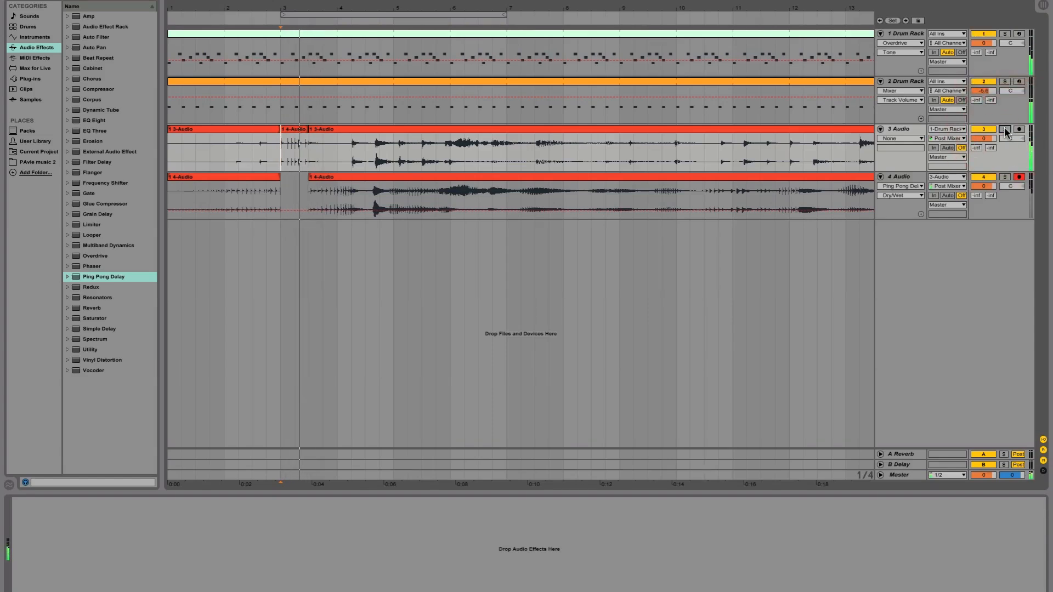
Shorten the long 3 Audio and 4 Audio clips to end around bar 14, and paste a copy of the warped clip at bar 15 on 3 Audio.
left_click(281, 124)
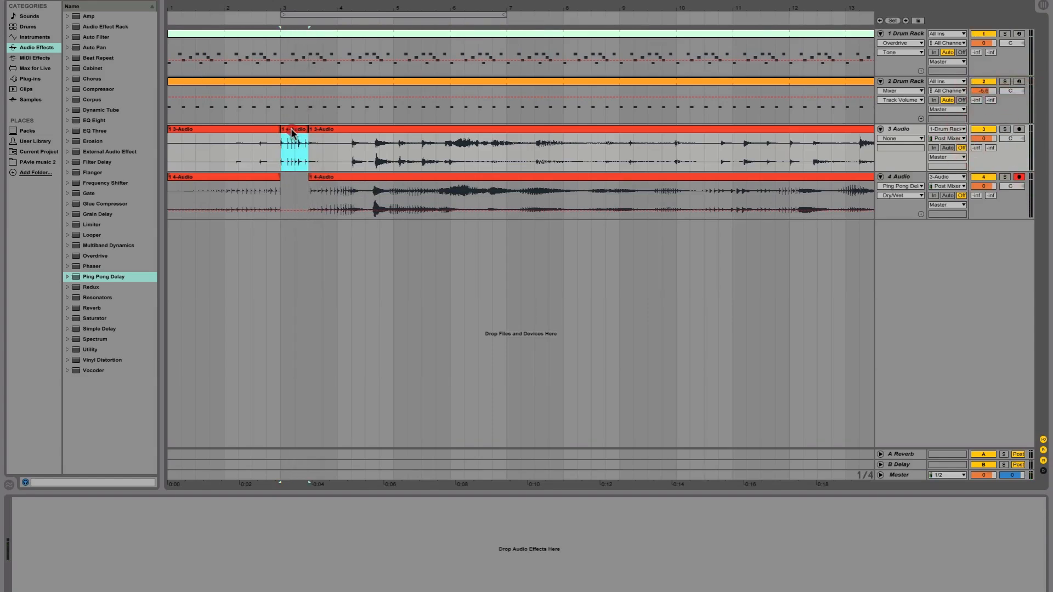
key("super+c")
scroll(291, 128, "right", 10)
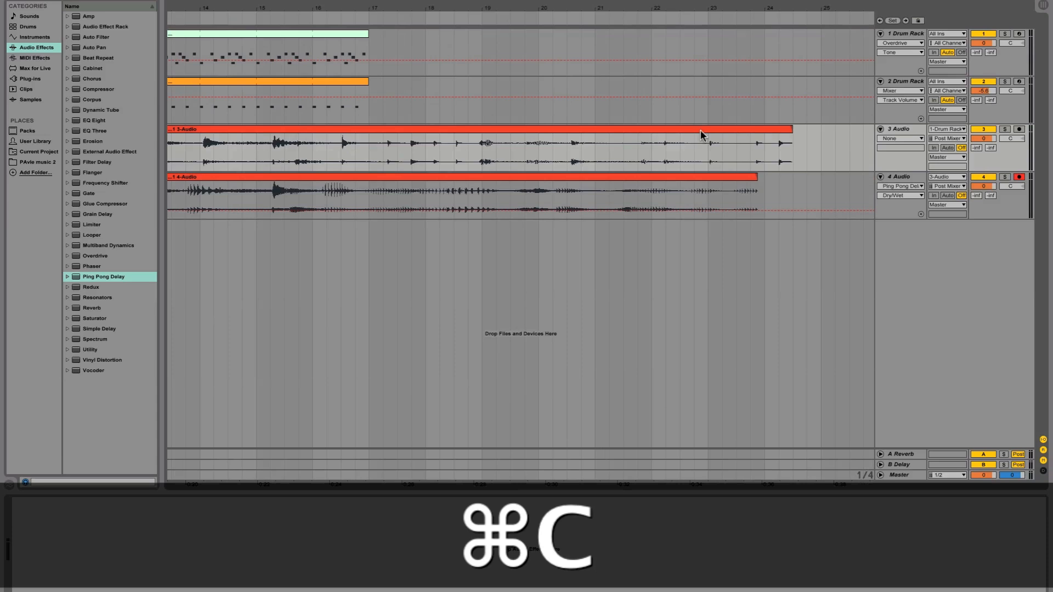
left_click_drag(790, 130, 214, 145)
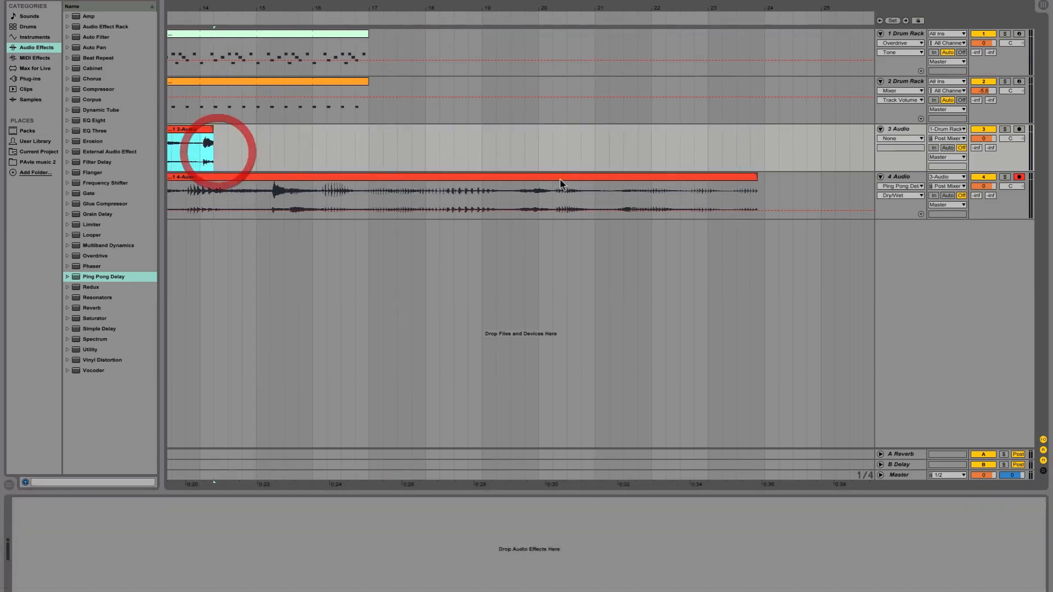
left_click_drag(753, 177, 182, 190)
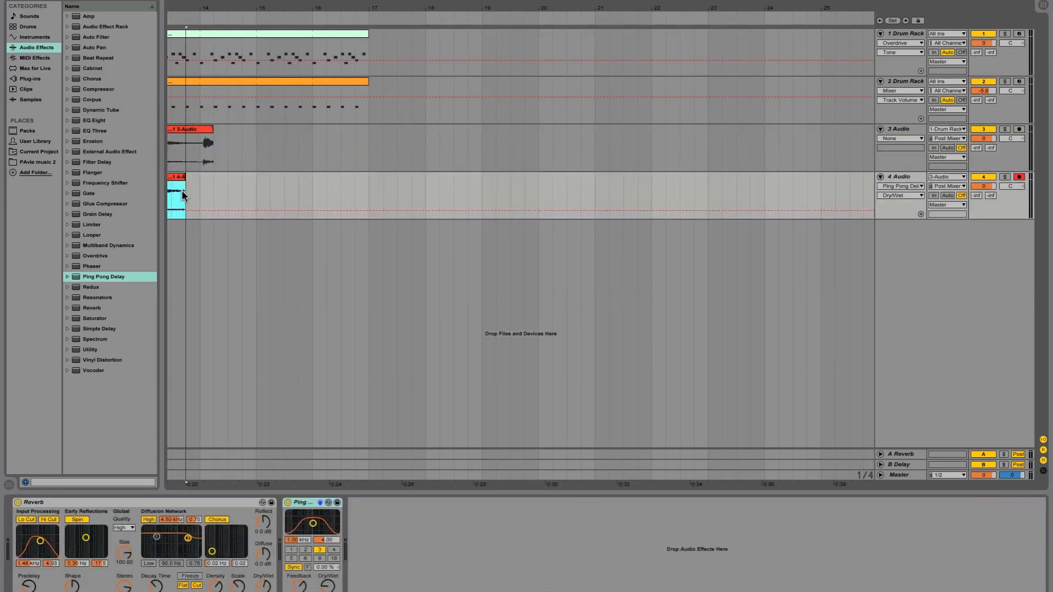
left_click(256, 159)
key("super+v")
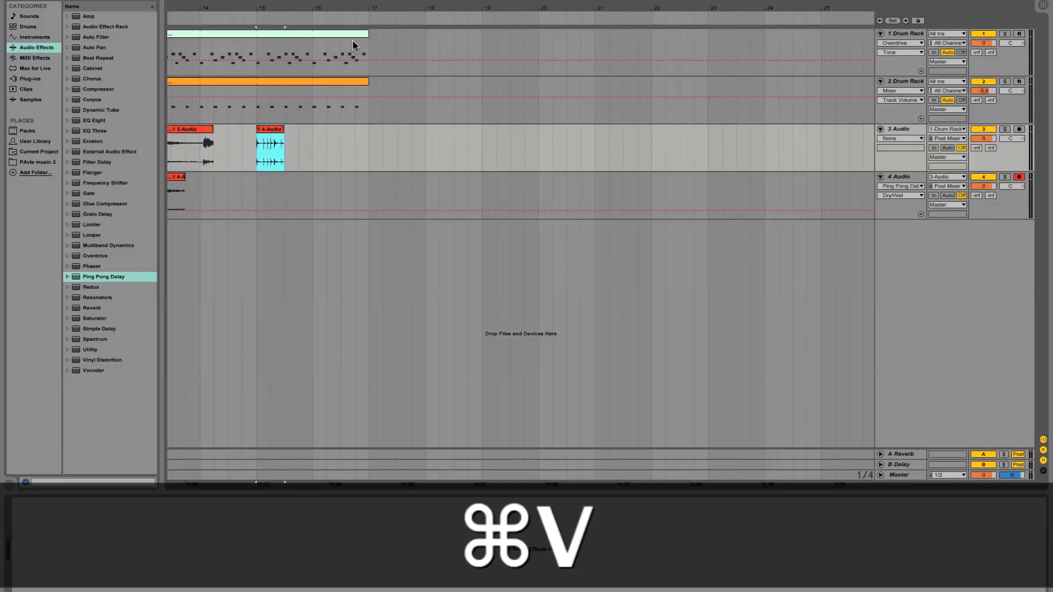
Shorten the 1 Drum Rack clip to end midway through bar 14 and play the transition from just before bar 14.
left_click_drag(366, 34, 228, 35)
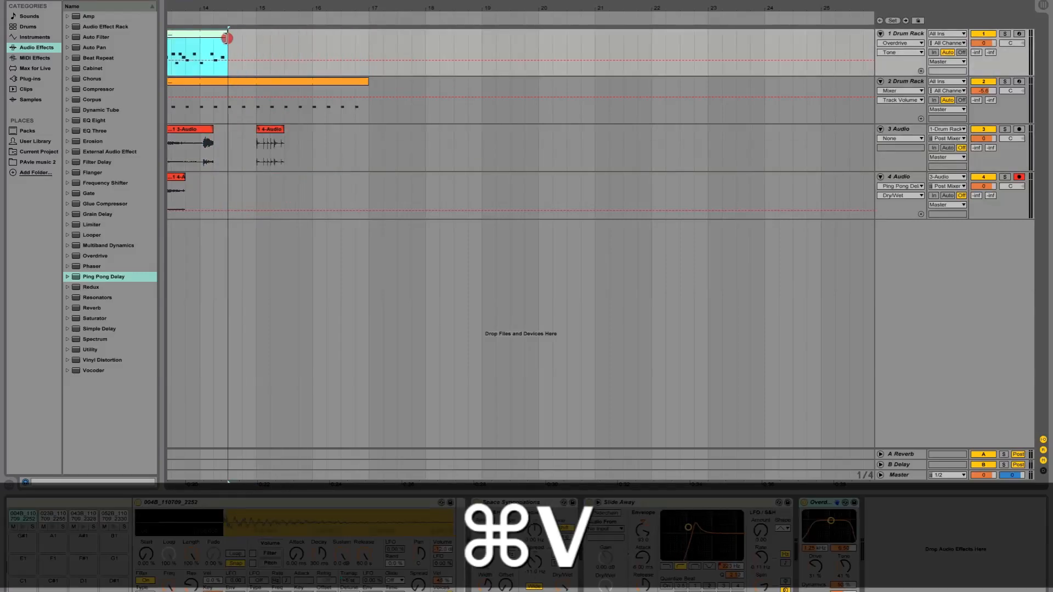
left_click(192, 110)
key("space")
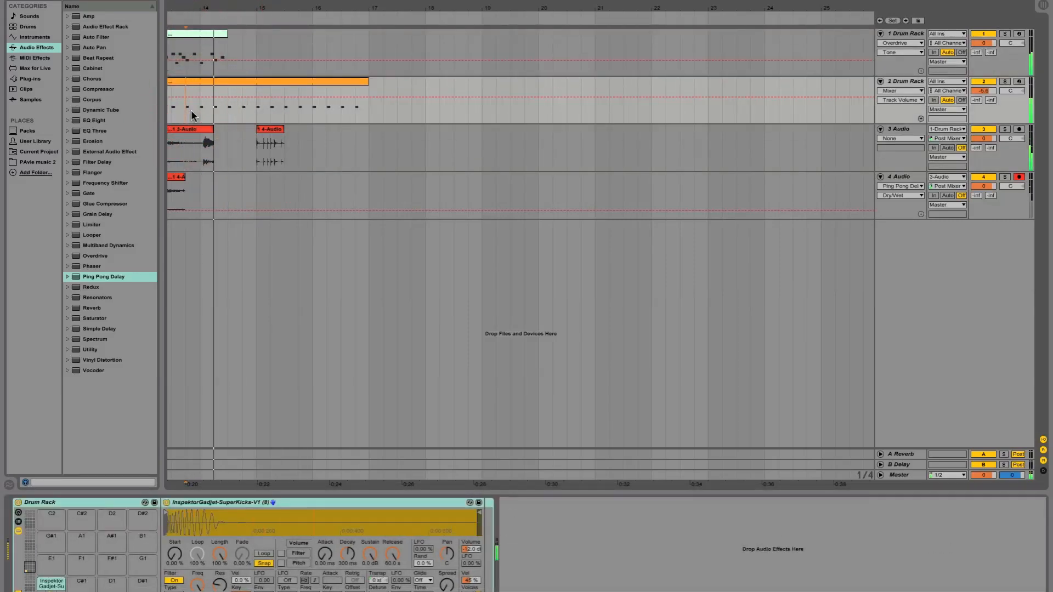
key("XF86AudioRaiseVolume")
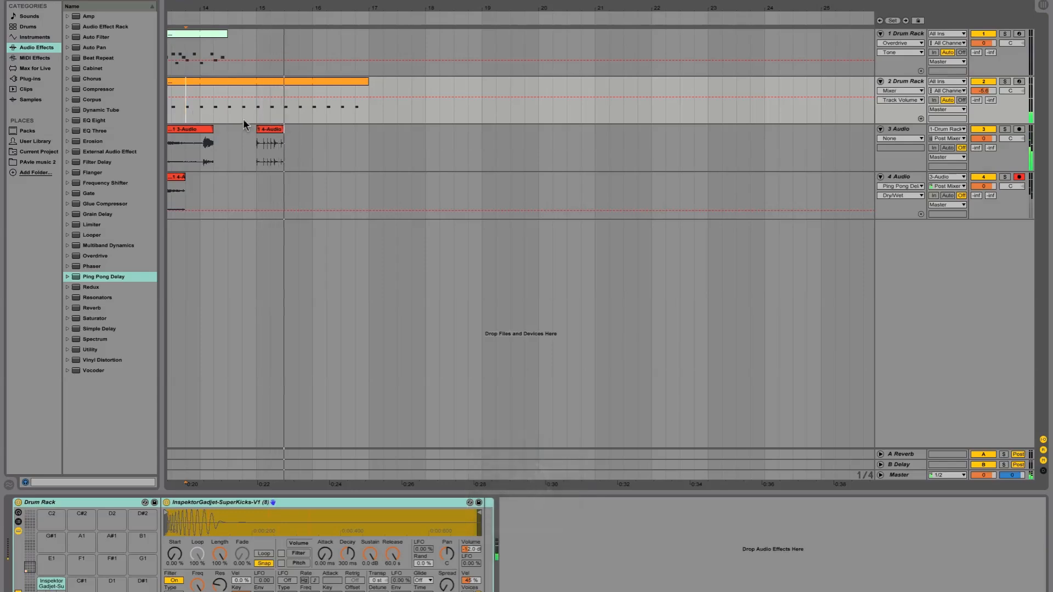
Paste more copies of the warped clip back to back after the one at bar 15 on 3 Audio, and return to bar 15.
left_click(276, 136)
key("super+v")
key("super+v")
key("super+v")
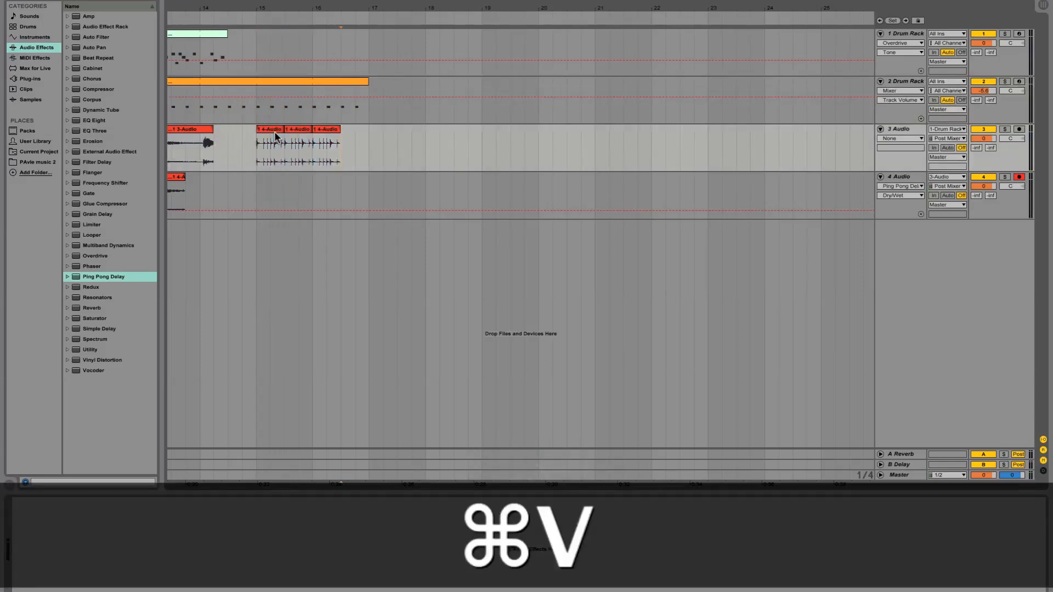
key("super+v")
left_click(254, 153)
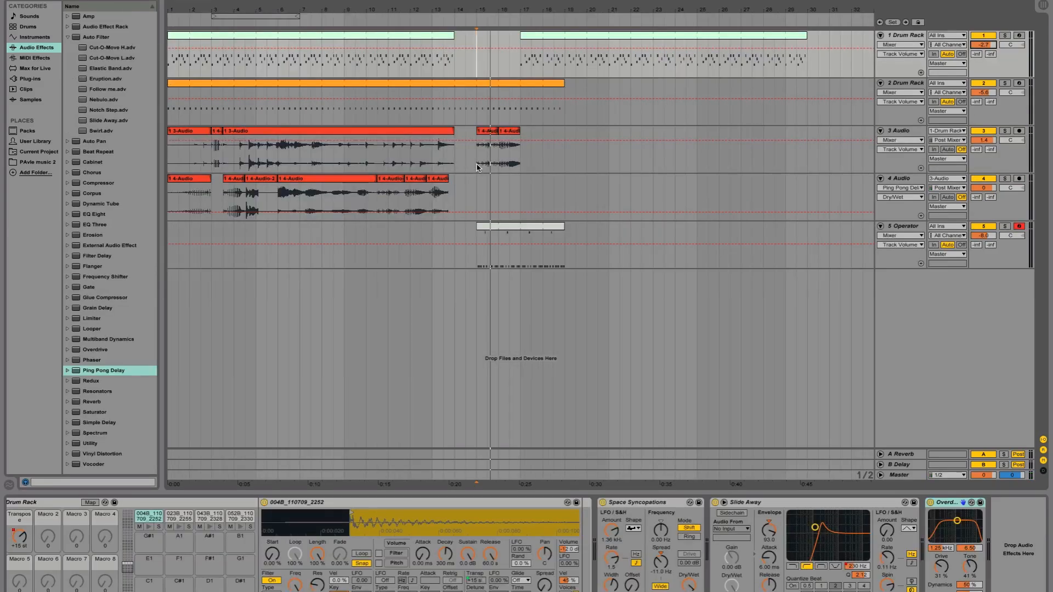
Copy the 1 Drum Rack clip at bar 17 so the duplicate starts at bar 21, and play the section from around bar 15.
left_click_drag(590, 33, 667, 37)
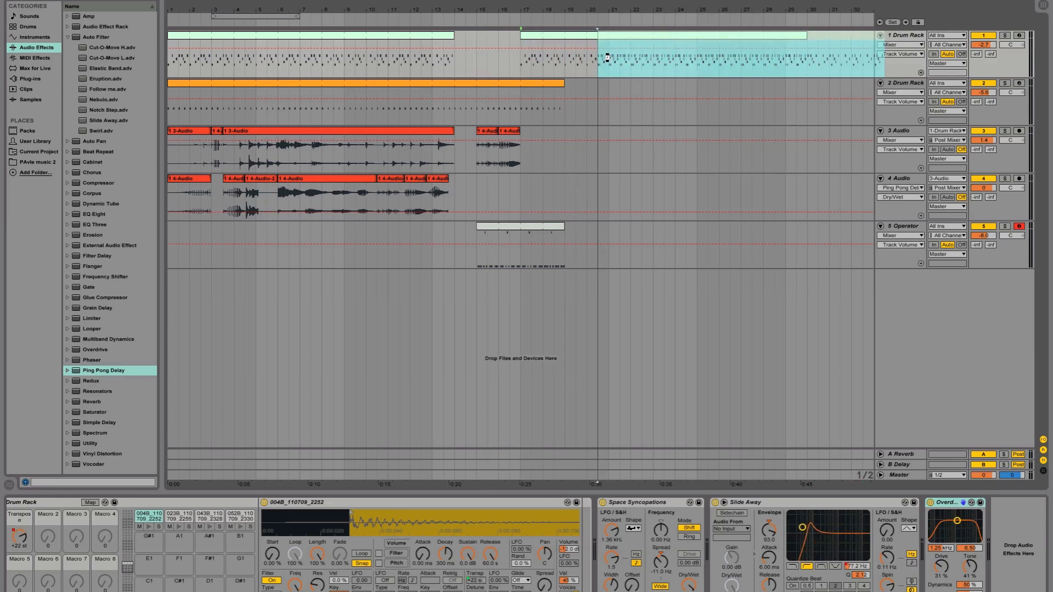
left_click(476, 68)
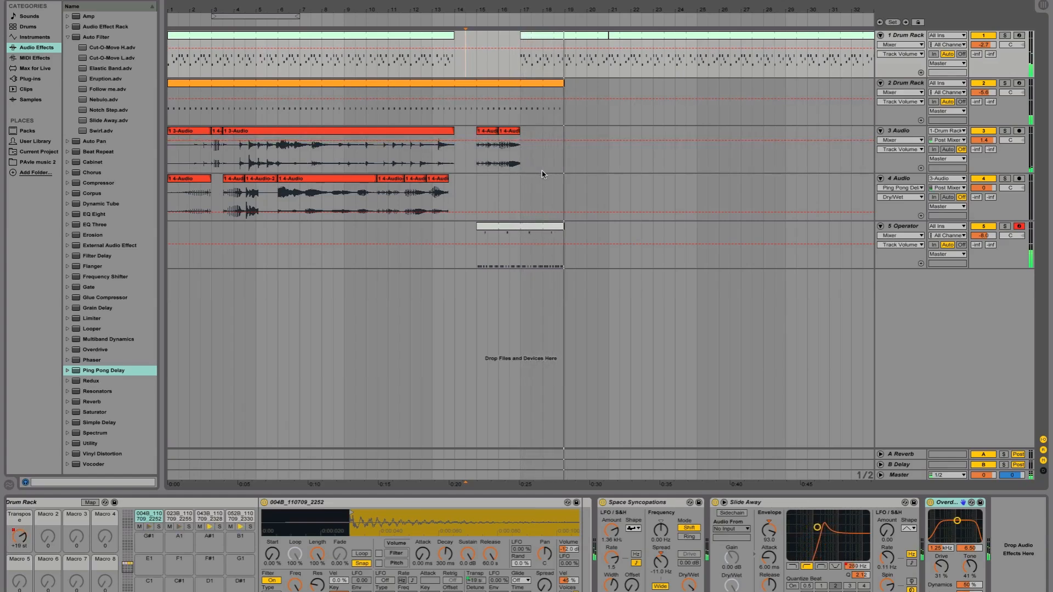
Solo 1 Drum Rack and play it from bar 17, then turn off soloing and play all tracks from bar 15.
left_click(1004, 36)
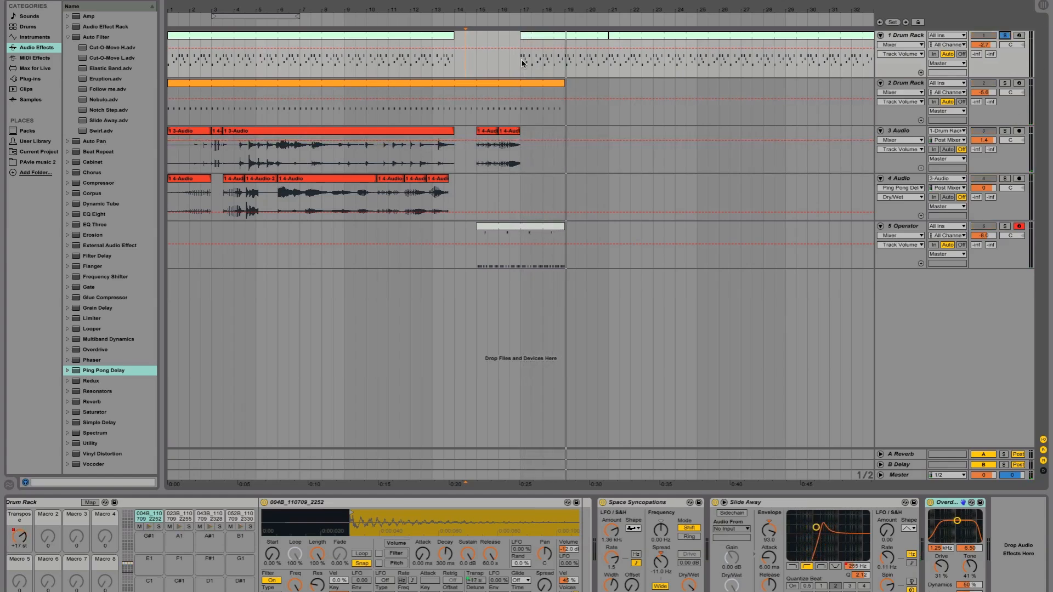
left_click(521, 64)
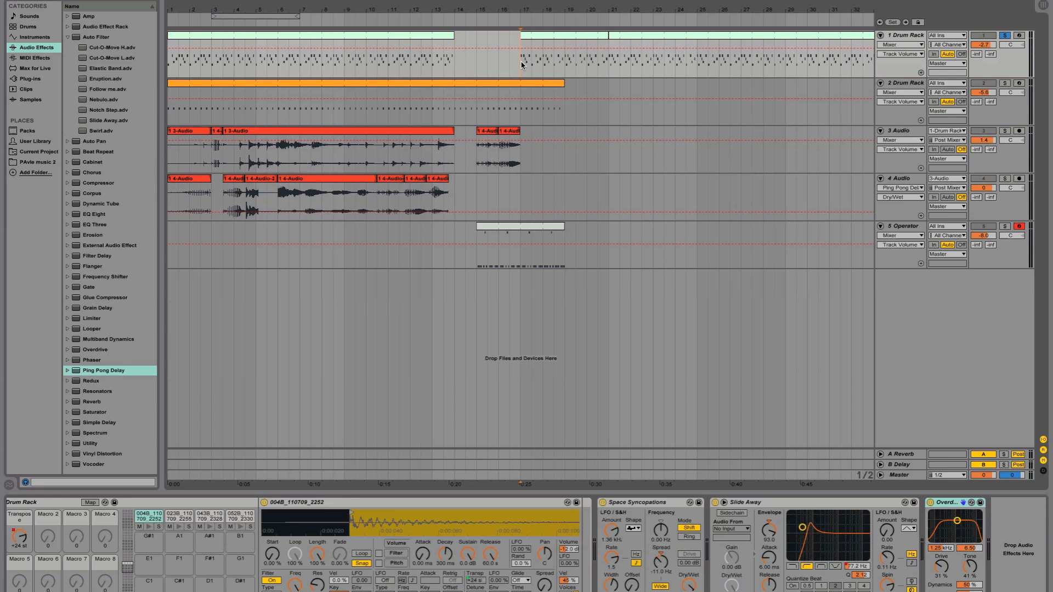
key("space")
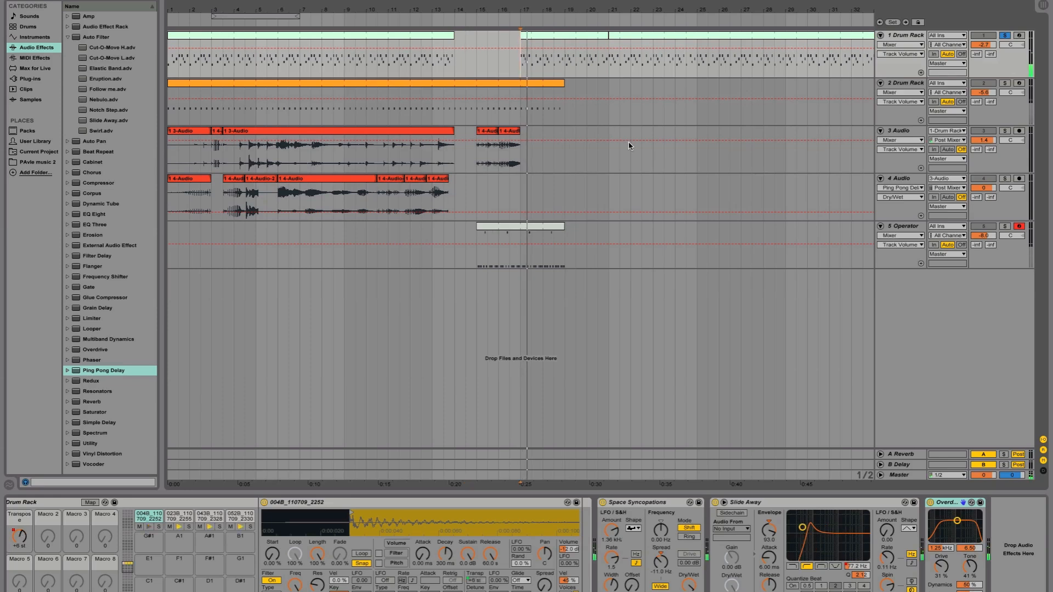
left_click(1004, 35)
left_click(475, 67)
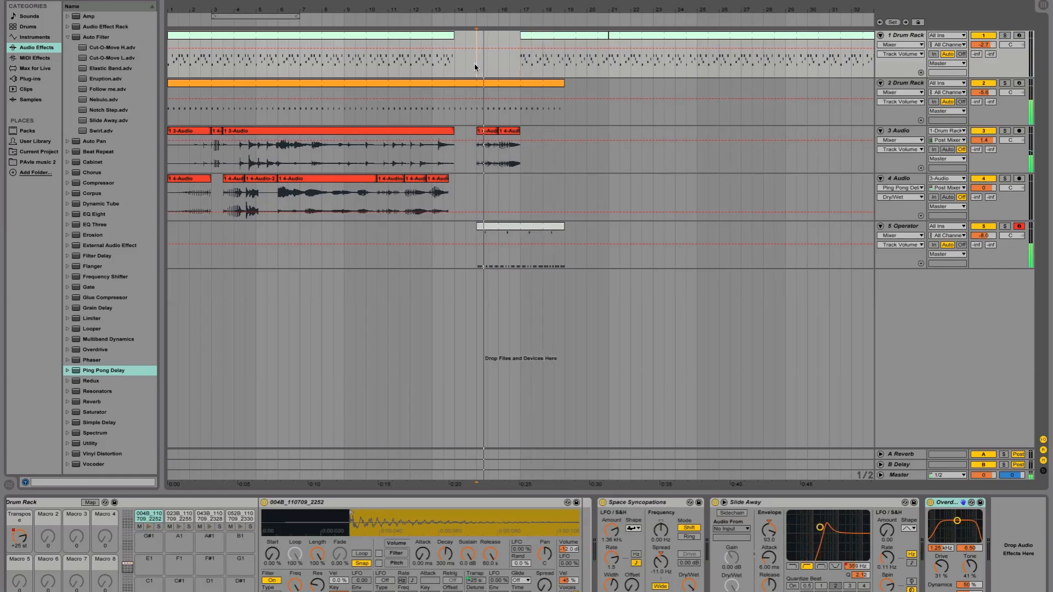